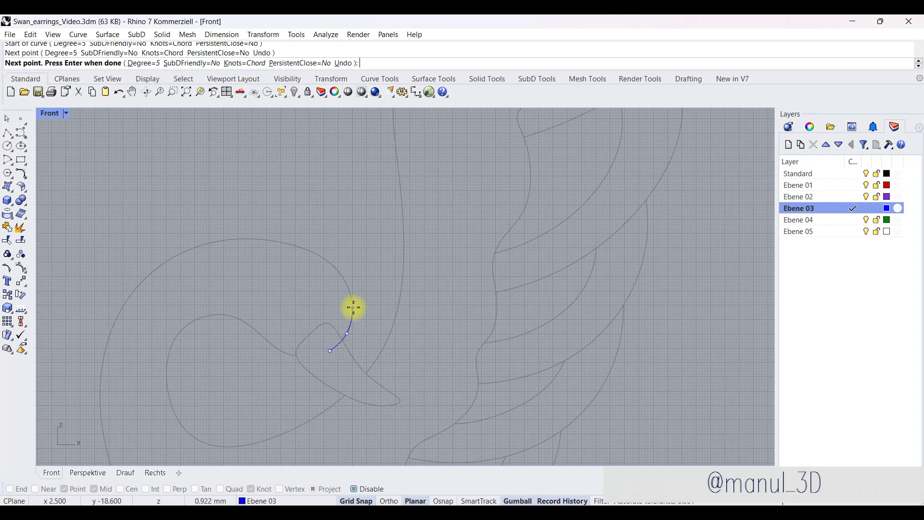
Step: Trace the top of the swan's head and the outer neck down to the breast with an interpolated curve
left_click(327, 260)
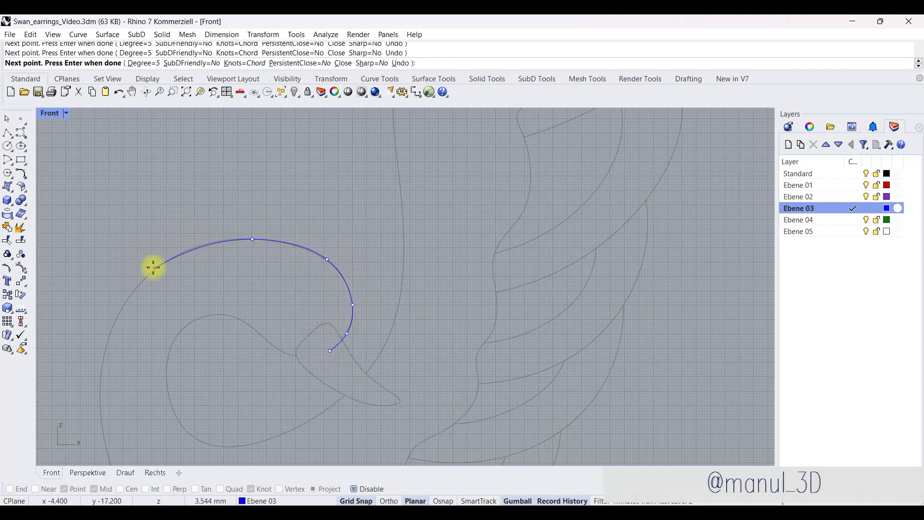
right_click_drag(103, 333, 181, 245)
right_click_drag(187, 396, 187, 296)
left_click(198, 307)
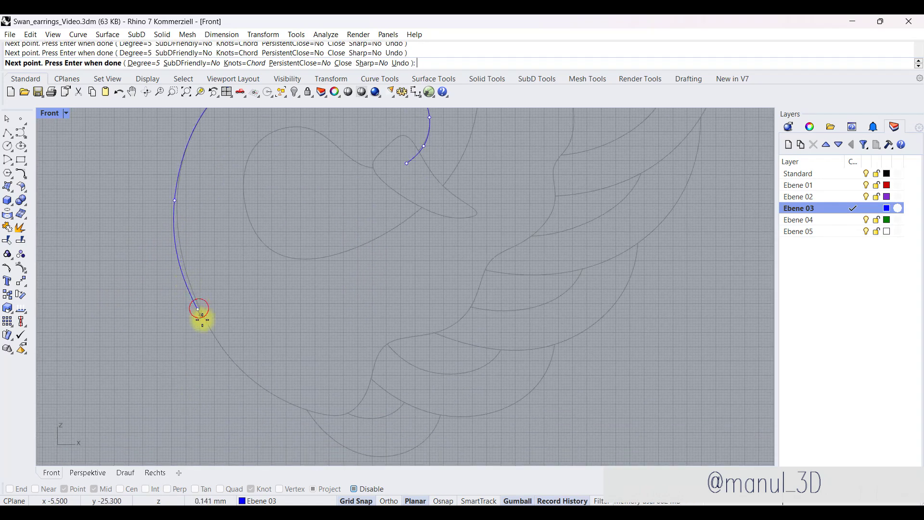
left_click(279, 400)
scroll(347, 414, "up", 4)
Step: Continue the outline curve around the bottom of the breast and along the scalloped inner edge of the lowest feathers
left_click(347, 414)
left_click(378, 379)
left_click(400, 314)
left_click(439, 292)
left_click(504, 280)
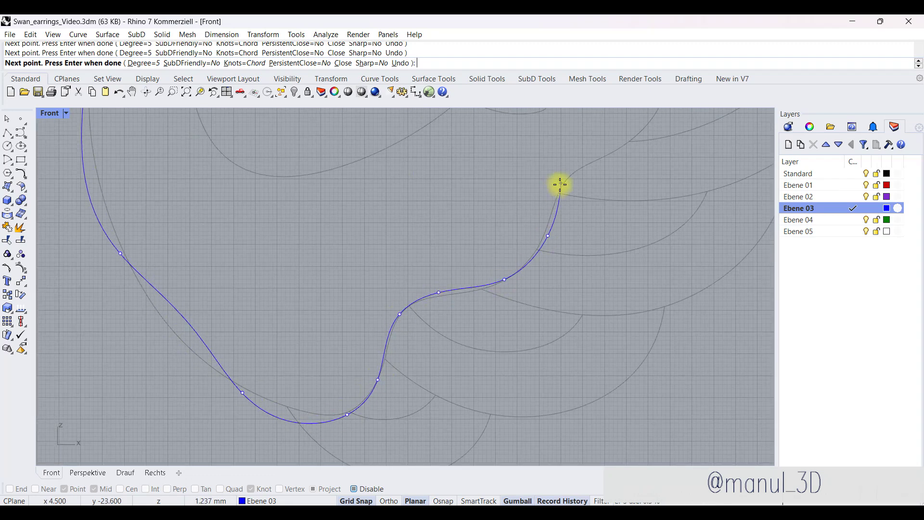
left_click(599, 157)
Step: Trace the remaining inner feather edge up the wing and end the curve at the pointed tip above the neck-side edge
scroll(619, 165, "down", 4)
right_click_drag(619, 165, 484, 352)
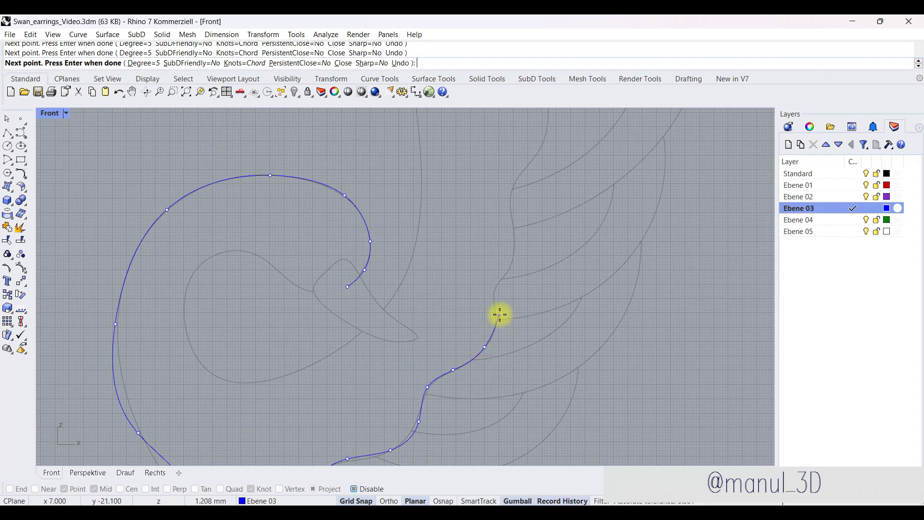
left_click(512, 189)
right_click_drag(512, 189, 426, 354)
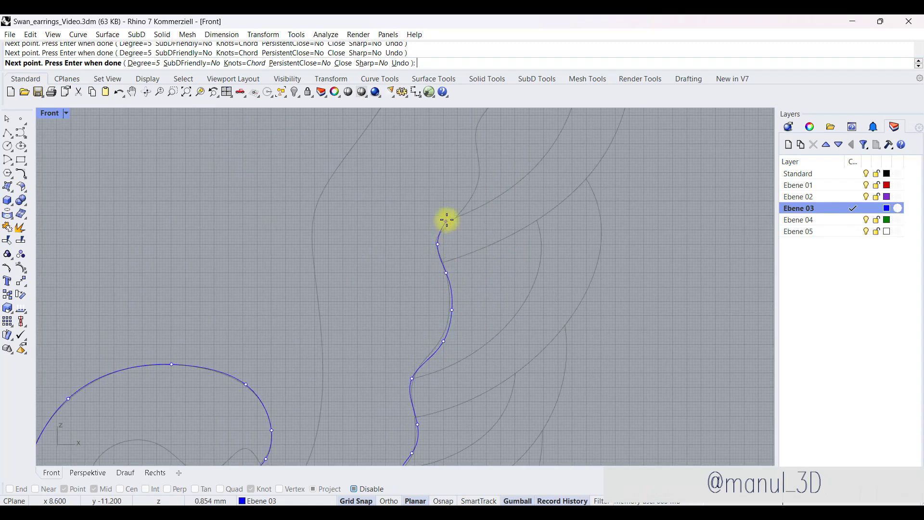
right_click_drag(470, 200, 426, 327)
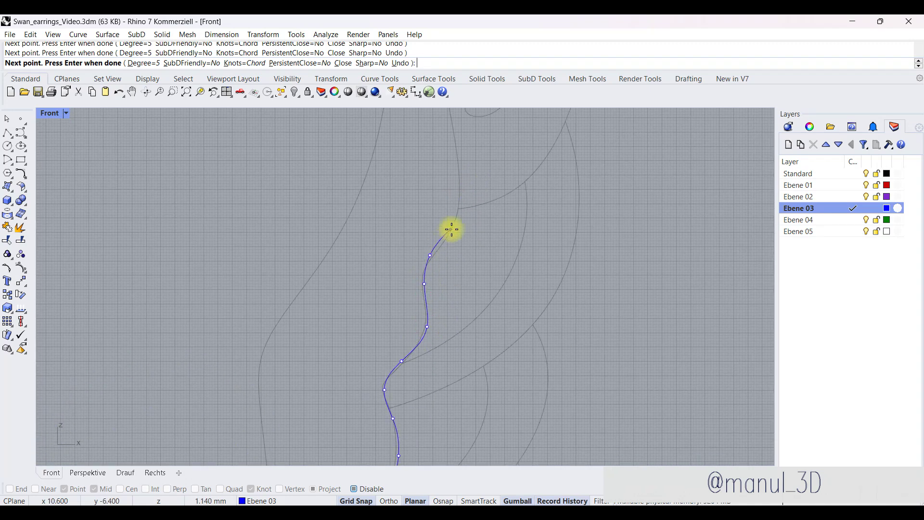
left_click(461, 189)
right_click_drag(458, 161, 461, 348)
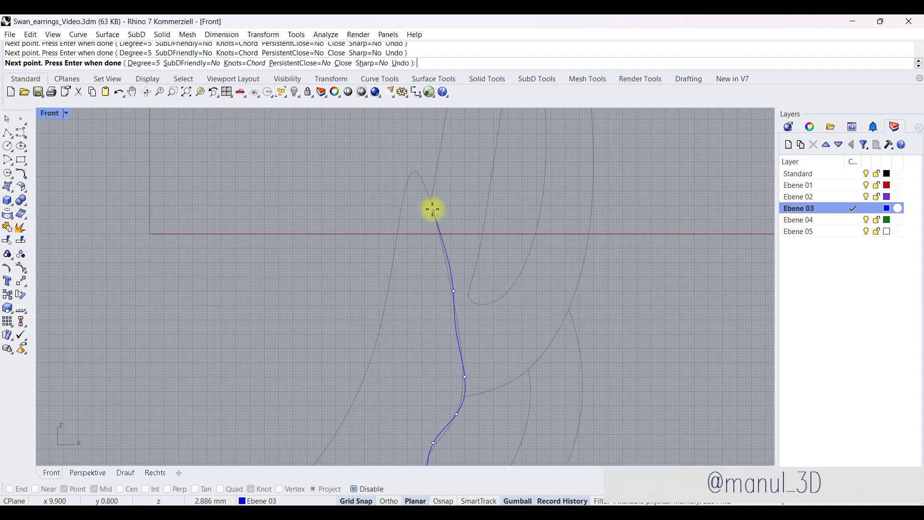
scroll(436, 180, "up", 6)
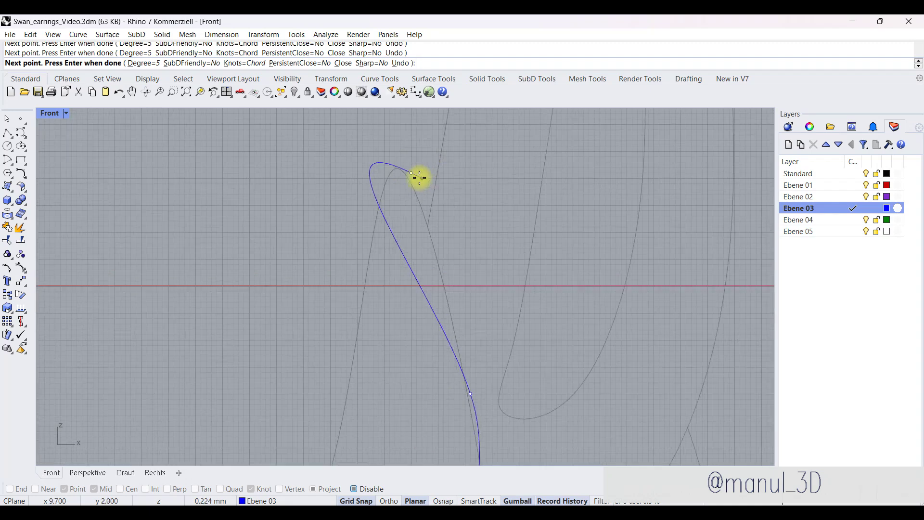
left_click(403, 159)
right_click(411, 177)
Step: Start a second interpolated curve at the pointed tip and trace the wing's neck-side edge down toward the beak
scroll(411, 177, "down", 10)
right_click(413, 179)
scroll(409, 174, "up", 12)
scroll(425, 180, "up", 3)
left_click(398, 167)
left_click(358, 286)
scroll(316, 305, "down", 5)
left_click(305, 320)
right_click_drag(281, 409, 356, 207)
left_click(332, 289)
right_click_drag(260, 445, 396, 190)
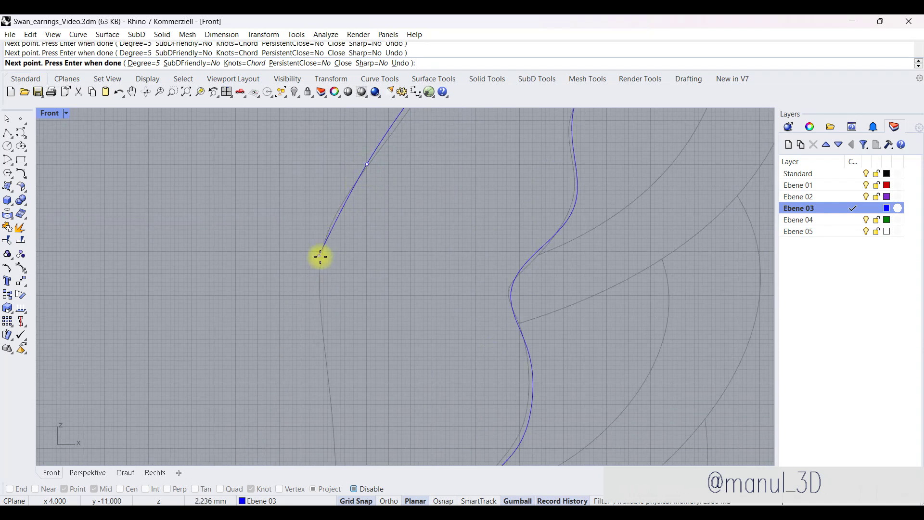
right_click_drag(322, 319, 317, 130)
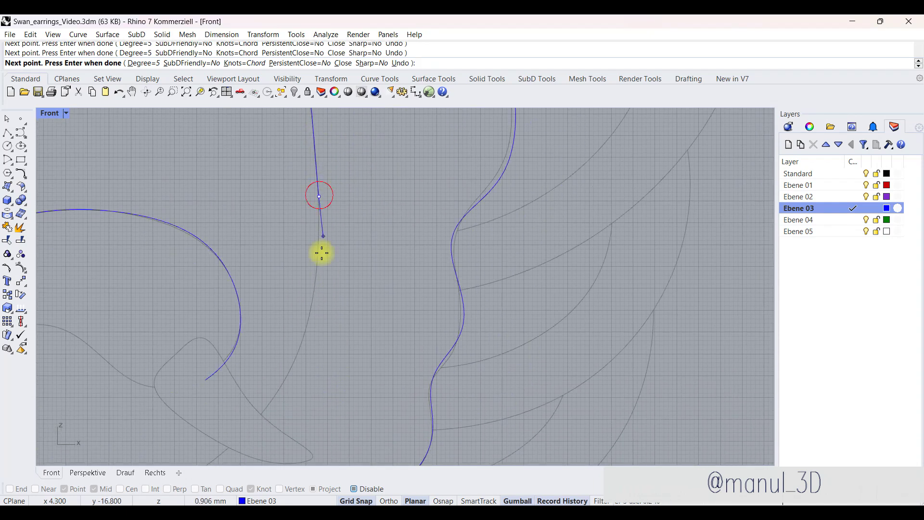
Step: Trace on past the beak and around the inner neck loop, ending the curve at the first curve's start point
left_click(307, 319)
right_click_drag(251, 442, 336, 261)
left_click(204, 332)
right_click_drag(108, 348, 212, 326)
left_click(220, 320)
left_click(168, 282)
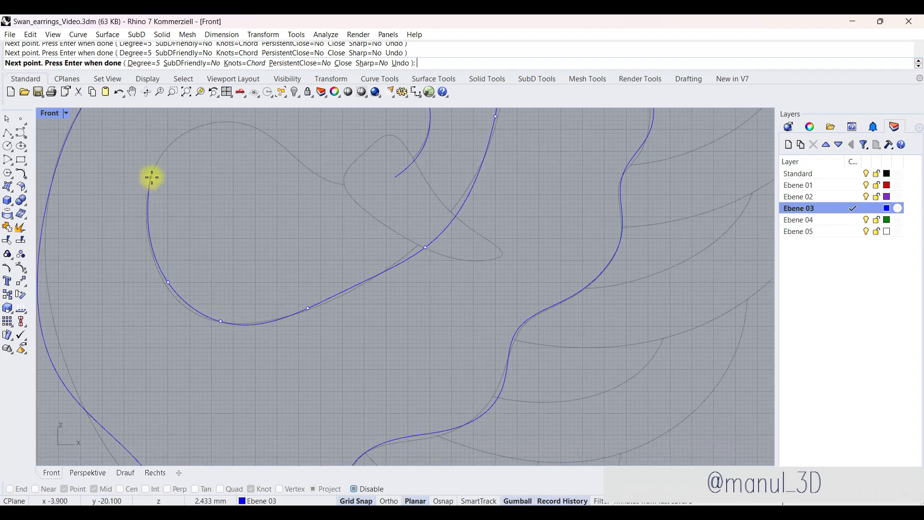
left_click(220, 120)
left_click(277, 142)
left_click(330, 182)
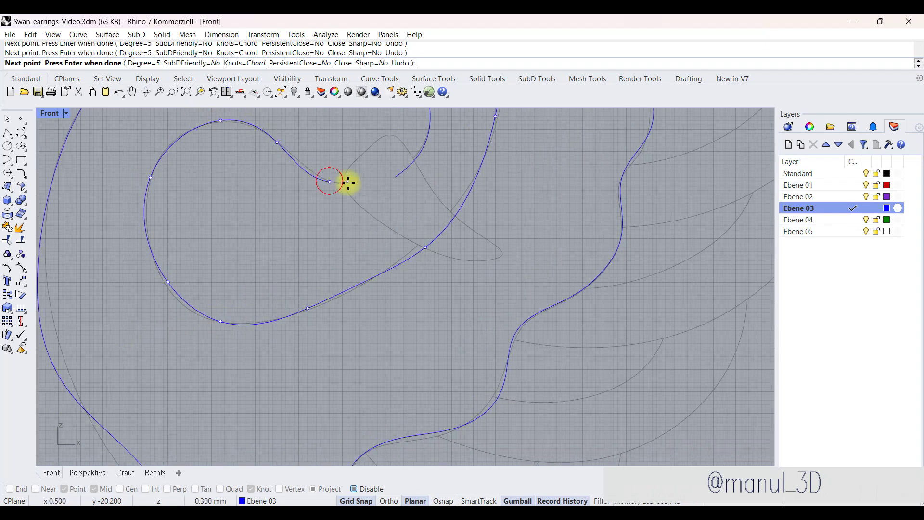
left_click(395, 177, "alt")
right_click(385, 188)
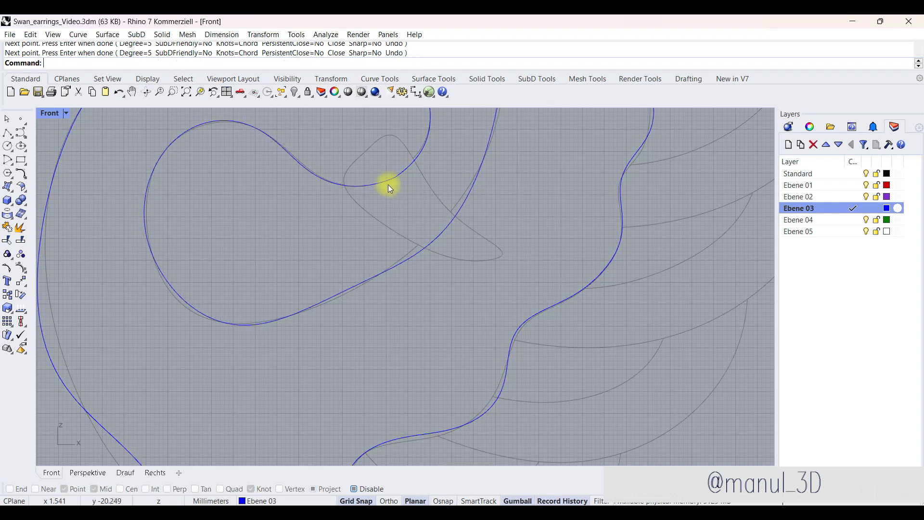
Step: Join the two outline curves, turn on their control points and delete the extra point at the head junction
left_click(389, 183)
scroll(397, 174, "up", 10)
left_click(389, 192, "shift")
left_click(7, 226)
left_click(19, 270)
left_click(383, 203)
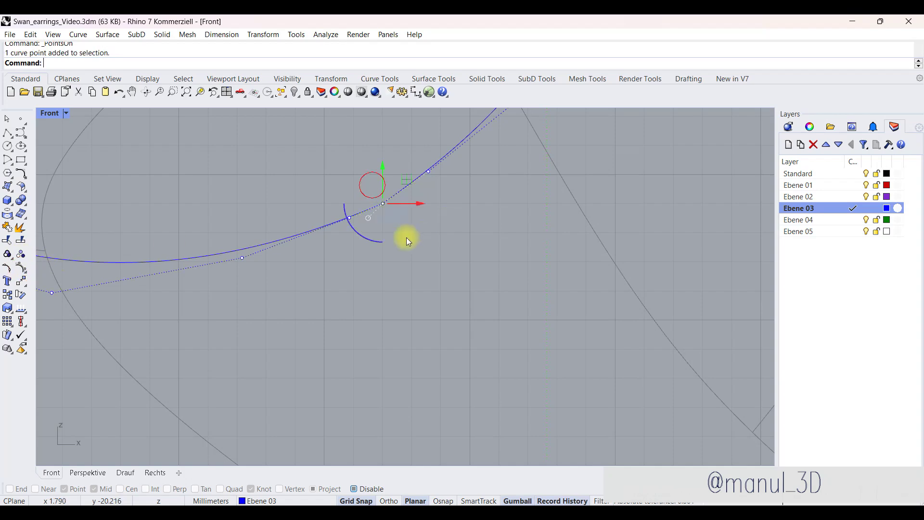
key("Delete")
scroll(324, 231, "down", 10)
scroll(313, 289, "down", 4)
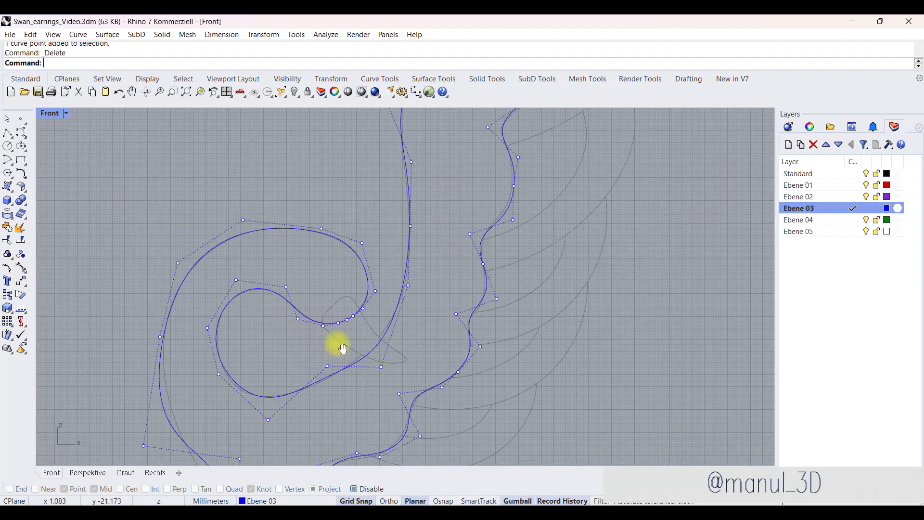
Step: Reshape the outline along the outer neck and breast by moving its control points to match the sketch
scroll(268, 364, "up", 3)
scroll(241, 380, "up", 6)
left_click_drag(265, 341, 226, 370)
left_click_drag(83, 317, 110, 269)
scroll(166, 250, "down", 4)
scroll(240, 405, "up", 8)
left_click_drag(198, 418, 235, 368)
left_click_drag(155, 214, 116, 222)
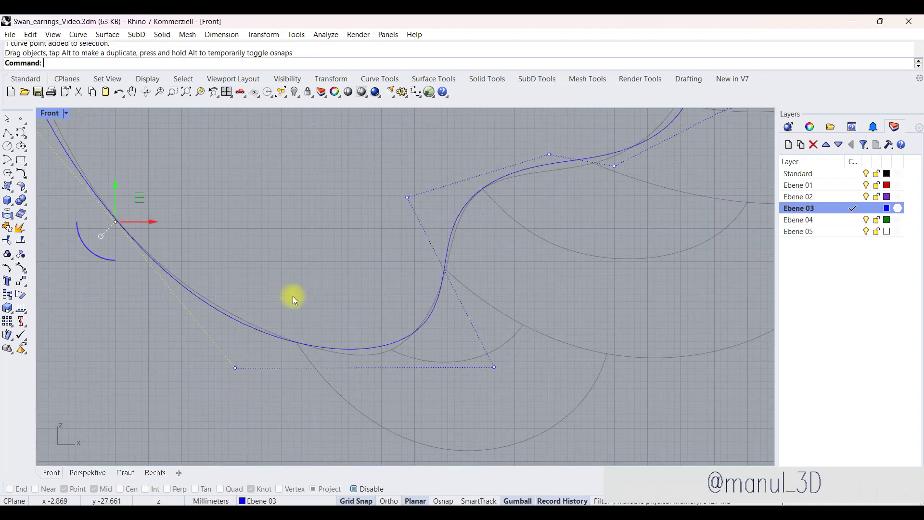
Step: Move the outline's control points along the scalloped lower feather edge to follow the sketch more closely
left_click_drag(501, 371, 478, 378)
left_click_drag(410, 199, 430, 191)
right_click_drag(548, 157, 363, 224)
left_click_drag(362, 224, 342, 236)
left_click(431, 233)
left_click_drag(432, 234, 446, 243)
scroll(424, 220, "up", 8)
right_click_drag(437, 206, 440, 256)
scroll(446, 328, "down", 4)
left_click_drag(620, 217, 615, 159)
Step: Turn on control points for all the swan curves, adjust points on the lower feather curves, and hide the points again
left_click_drag(289, 163, 529, 434)
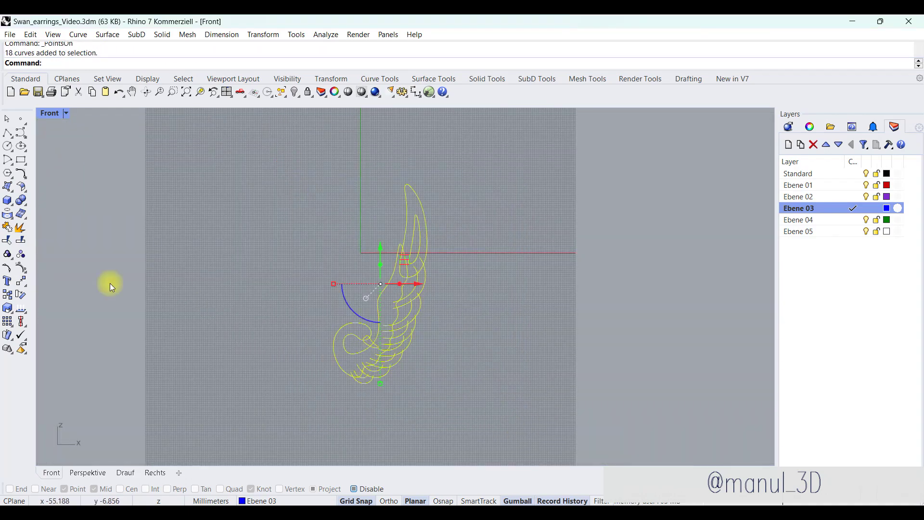
left_click(20, 269)
scroll(333, 379, "up", 6)
scroll(394, 417, "up", 6)
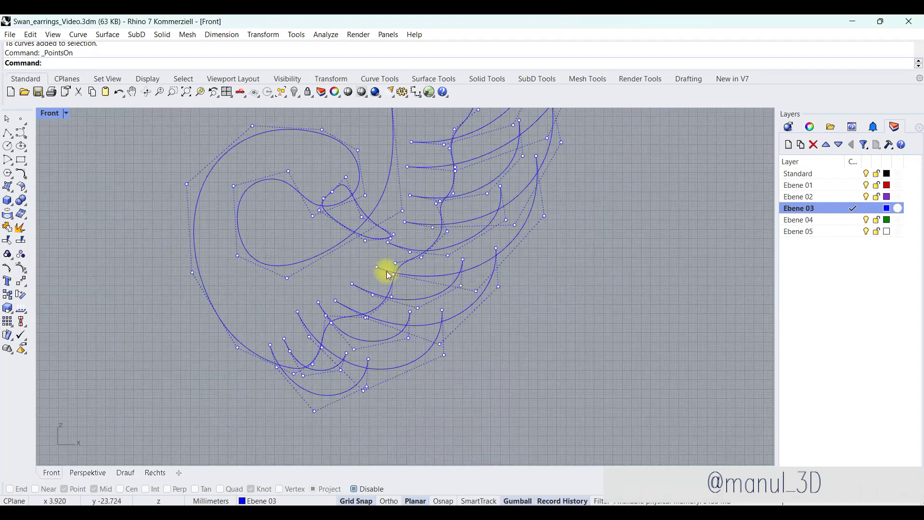
left_click_drag(312, 337, 324, 350)
left_click_drag(444, 316, 450, 304)
right_click_drag(489, 272, 346, 375)
scroll(346, 374, "down", 4)
right_click_drag(421, 292, 340, 387)
scroll(342, 389, "down", 8)
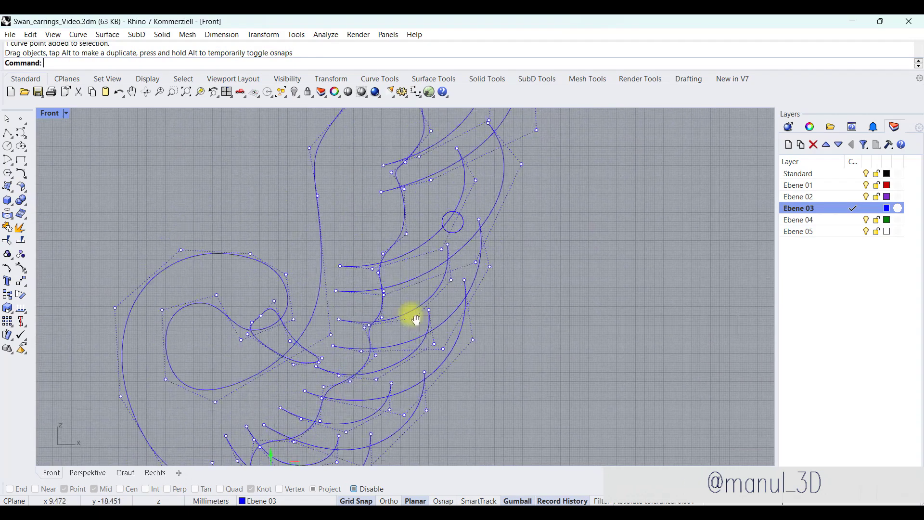
right_click_drag(373, 274, 392, 184)
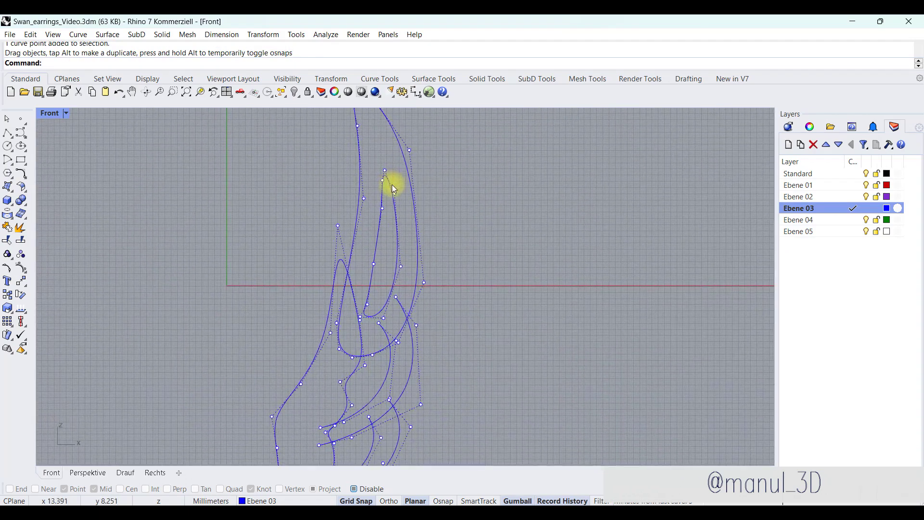
key("Escape")
scroll(398, 217, "down", 5)
scroll(379, 311, "up", 3)
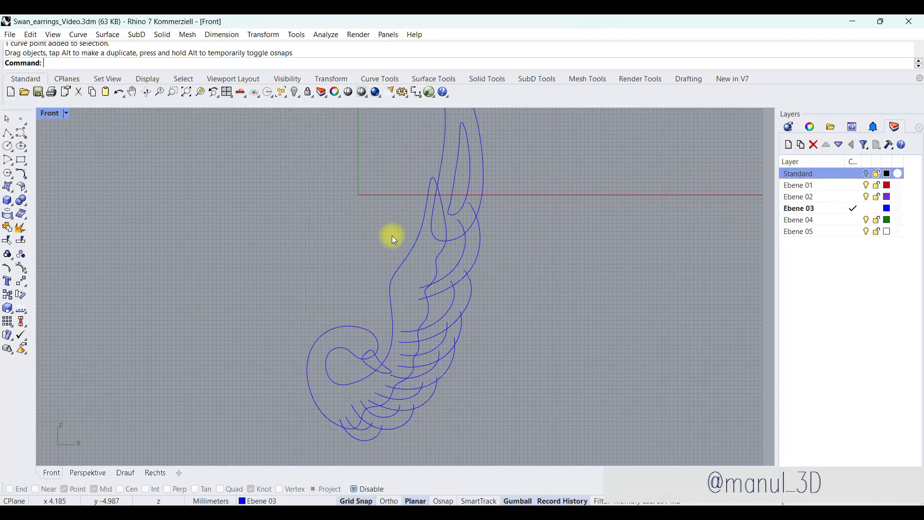
Step: On layer Ebene 05, draw a sphere about 3.8 mm in diameter inside the head curve and shift it to fit
right_click_drag(548, 339, 534, 317)
left_click(857, 233)
scroll(359, 309, "up", 5)
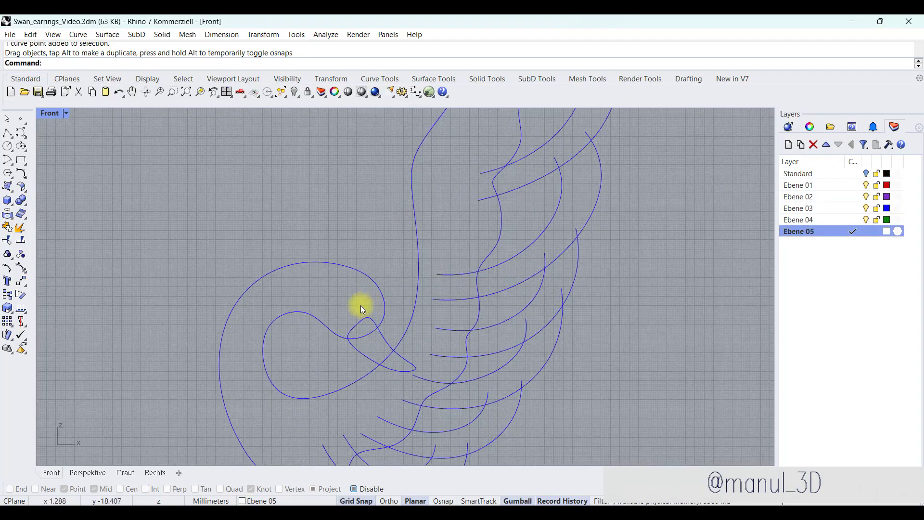
left_click(10, 204)
left_click(48, 203)
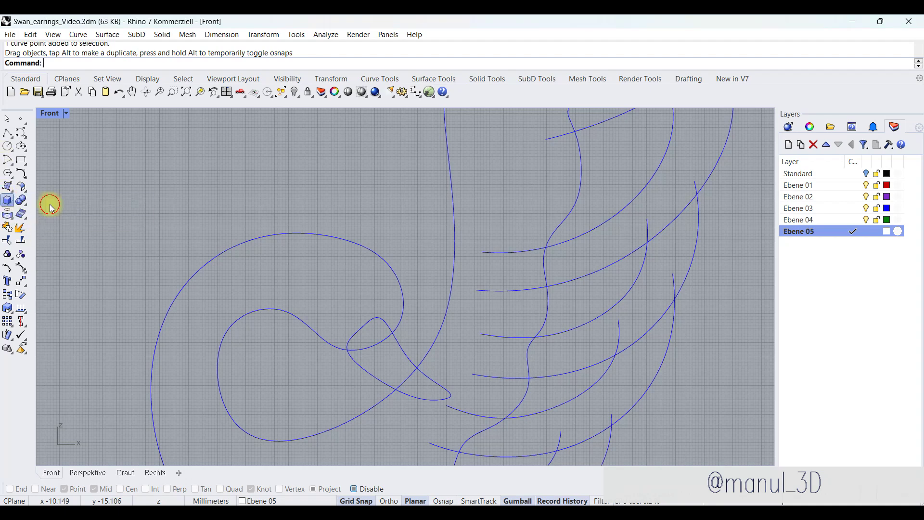
scroll(351, 302, "up", 2)
left_click(356, 303)
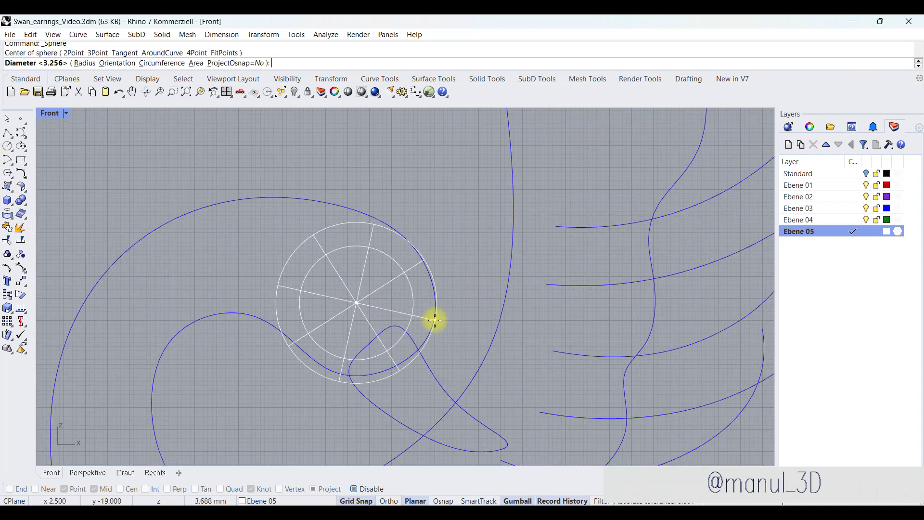
left_click(438, 305)
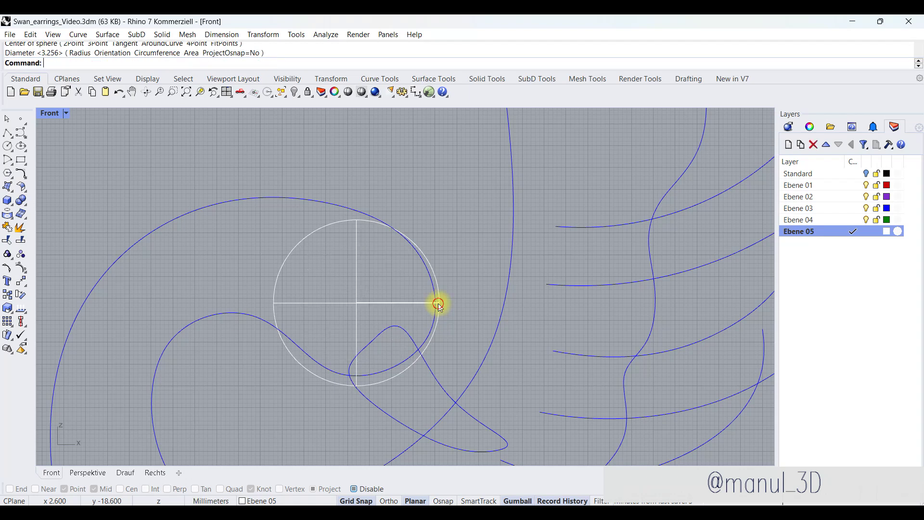
scroll(380, 307, "up", 3)
left_click_drag(377, 273, 353, 290)
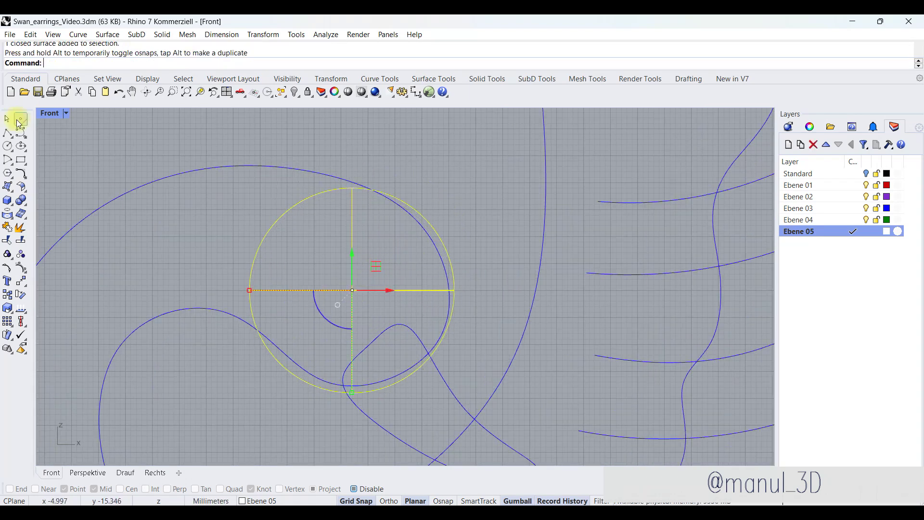
Step: Draw a straight diagonal polyline across the head sphere, extending beyond it on both sides
left_click(8, 133)
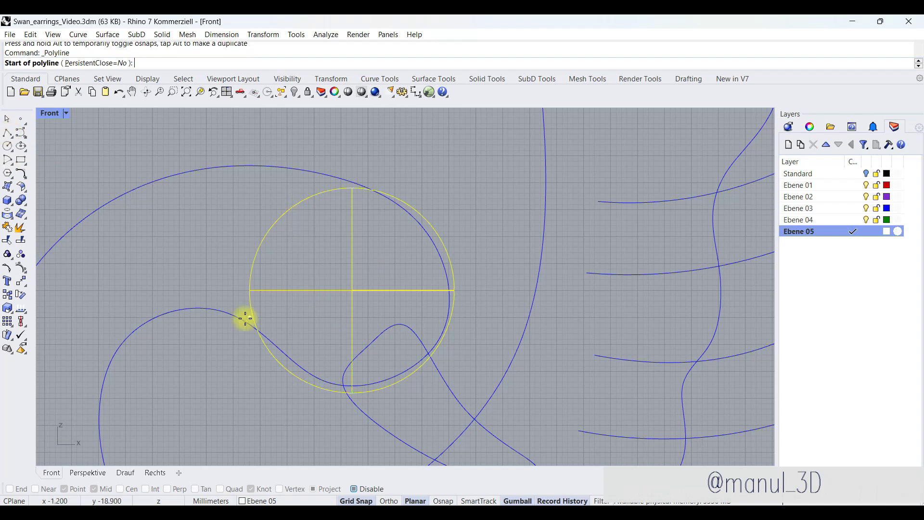
left_click(233, 376)
left_click(474, 148)
key("Return")
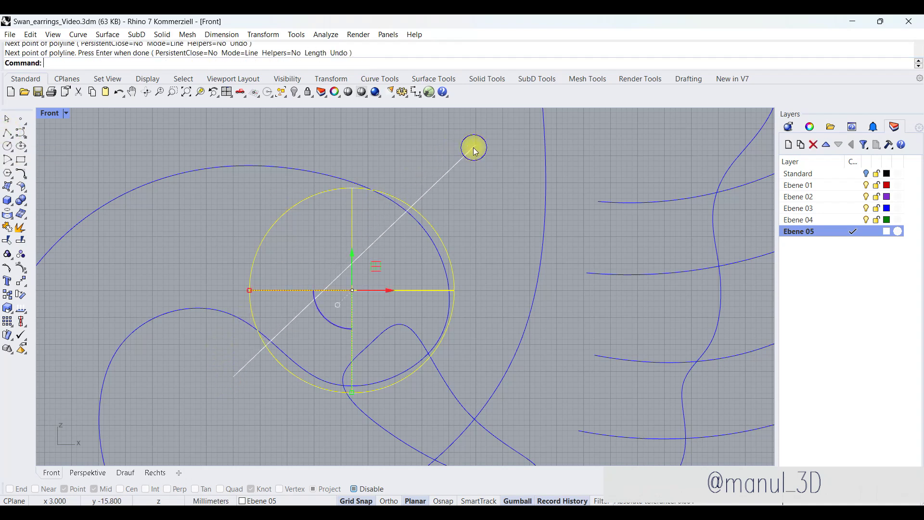
Step: Split the head sphere with the diagonal line
scroll(294, 286, "down", 4)
right_click_drag(337, 282, 344, 250)
left_click(354, 261)
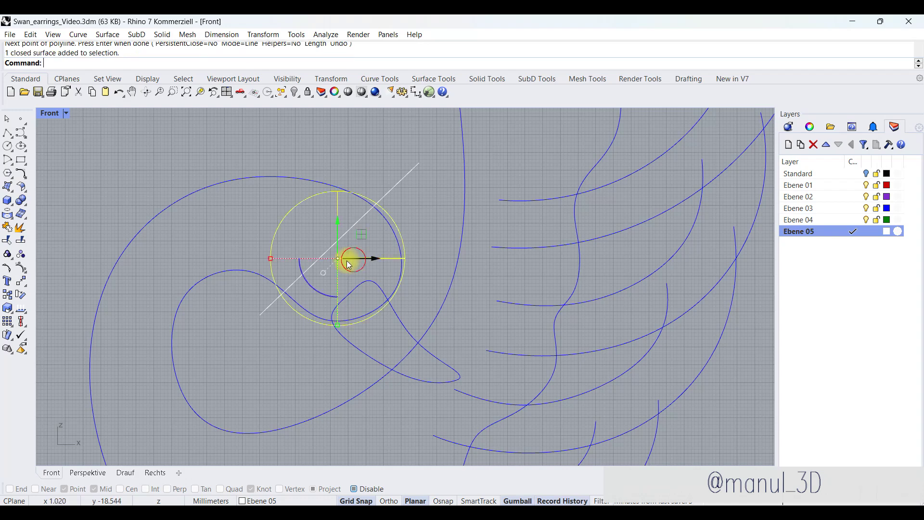
left_click(12, 256)
left_click(394, 186)
key("Return")
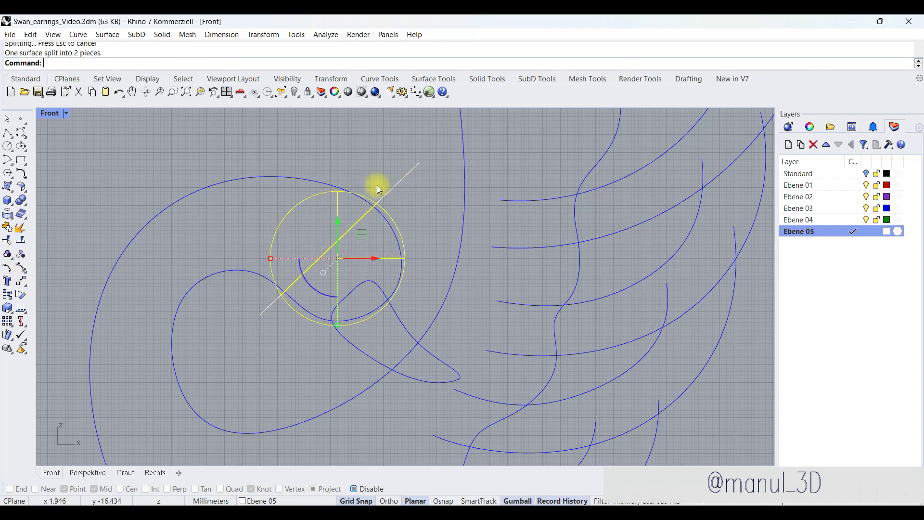
Step: Split the swan's outline curve with the diagonal line and delete the head piece lying on the beak side
left_click(313, 182)
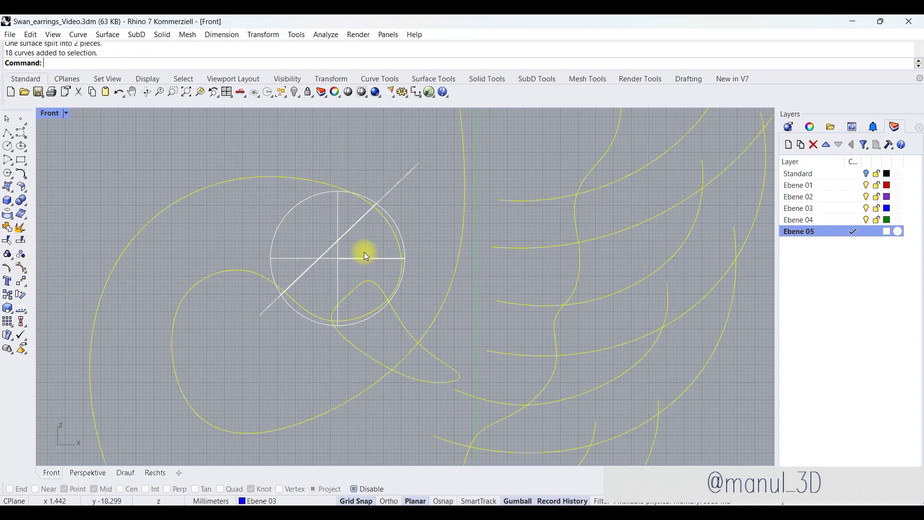
key("F9")
left_click(319, 181)
left_click(8, 219)
left_click(20, 241)
left_click(407, 177)
key("Return")
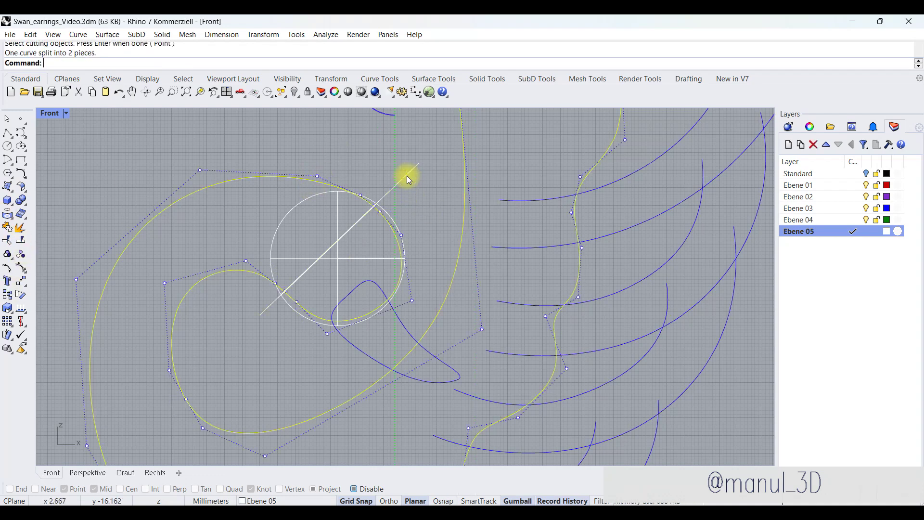
left_click(354, 159)
left_click(383, 217)
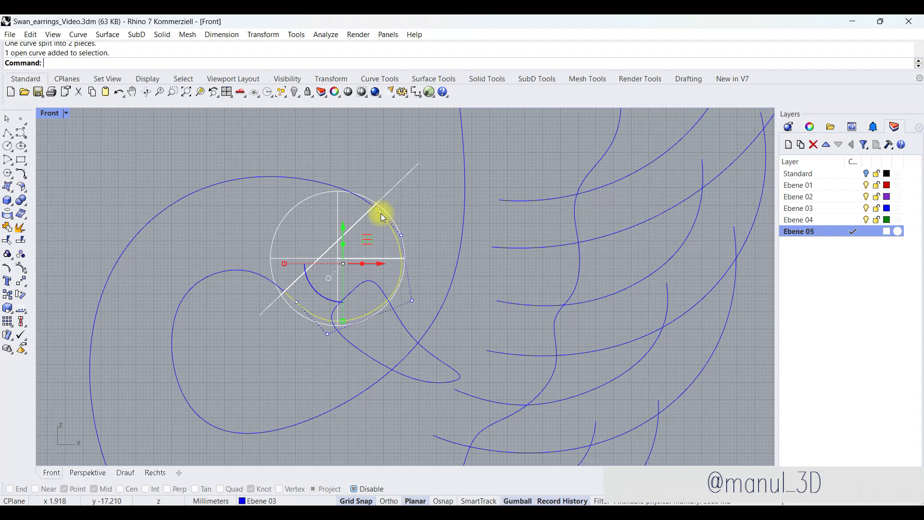
key("Delete")
Step: Nudge the trimmed neck curve's ends to meet the sphere's edge at the diagonal cut
key("F9")
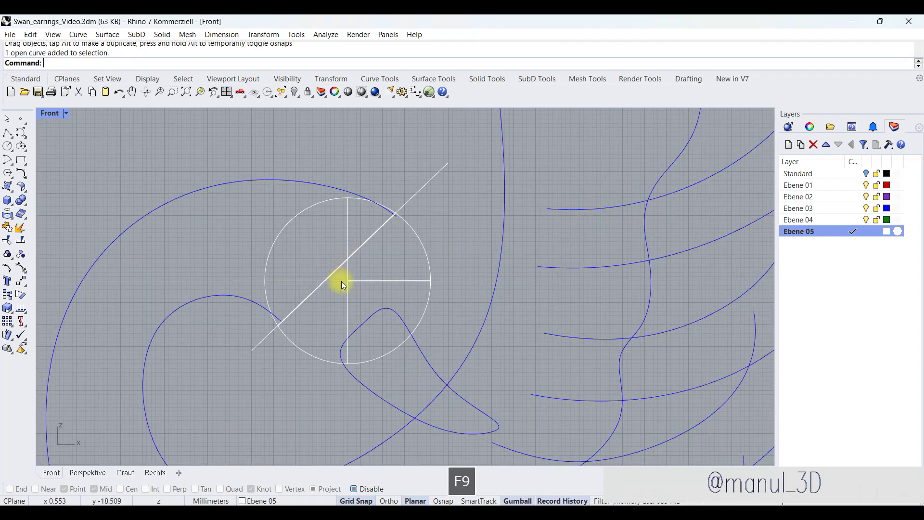
scroll(325, 333, "up", 5)
left_click(289, 289)
scroll(289, 292, "up", 4)
left_click(294, 290)
left_click_drag(294, 291, 282, 303)
scroll(373, 174, "down", 4)
right_click_drag(374, 175, 337, 235)
right_click_drag(492, 119, 443, 281)
scroll(443, 281, "up", 4)
left_click(455, 271)
left_click(455, 271)
scroll(456, 211, "down", 4)
Step: Delete the split sphere's half on the neck side of the diagonal cut
double_click(50, 114)
double_click(436, 115)
right_click_drag(437, 120, 418, 270)
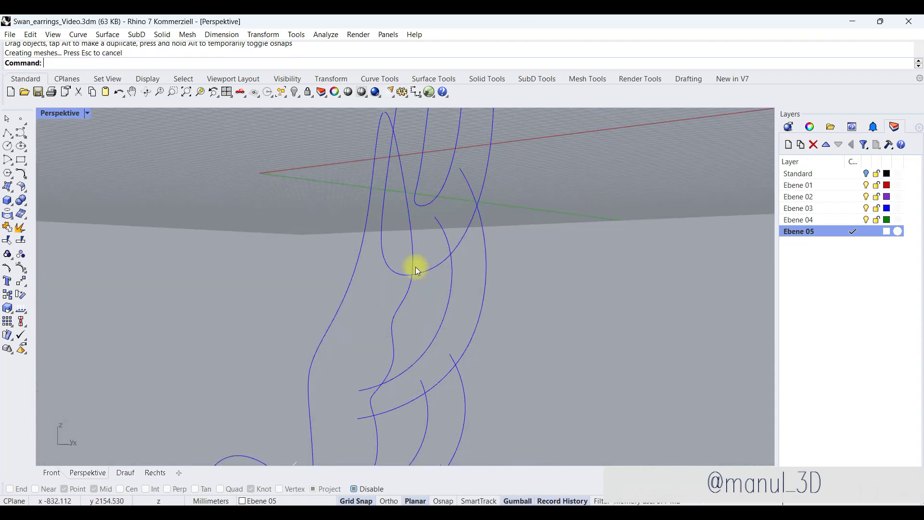
scroll(417, 271, "down", 5)
scroll(334, 354, "up", 8)
left_click(305, 290)
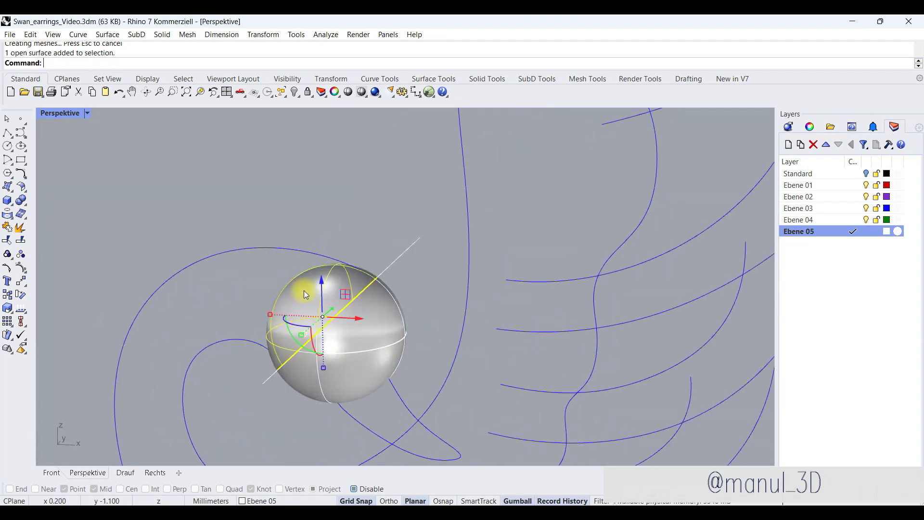
key("Delete")
Step: Select the remaining half sphere and hide layer Ebene 03 in the side view
right_click_drag(305, 290, 397, 308)
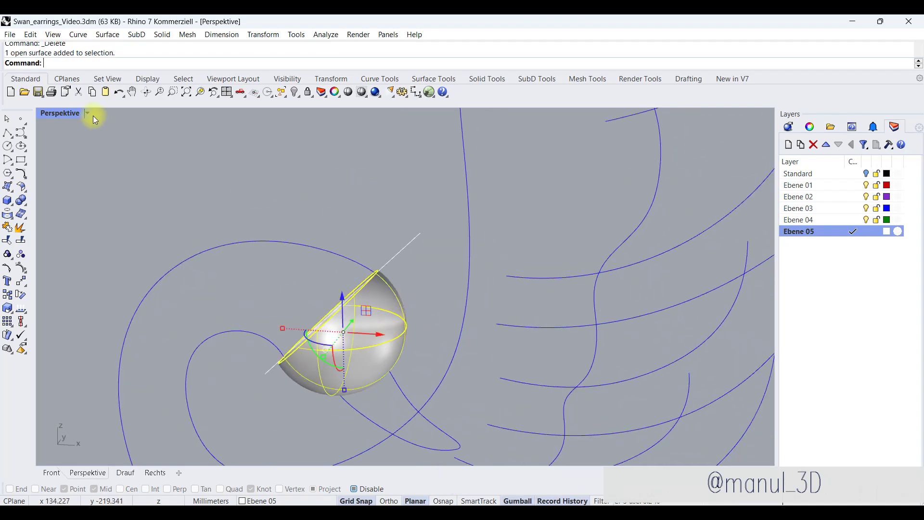
double_click(94, 119)
double_click(418, 290)
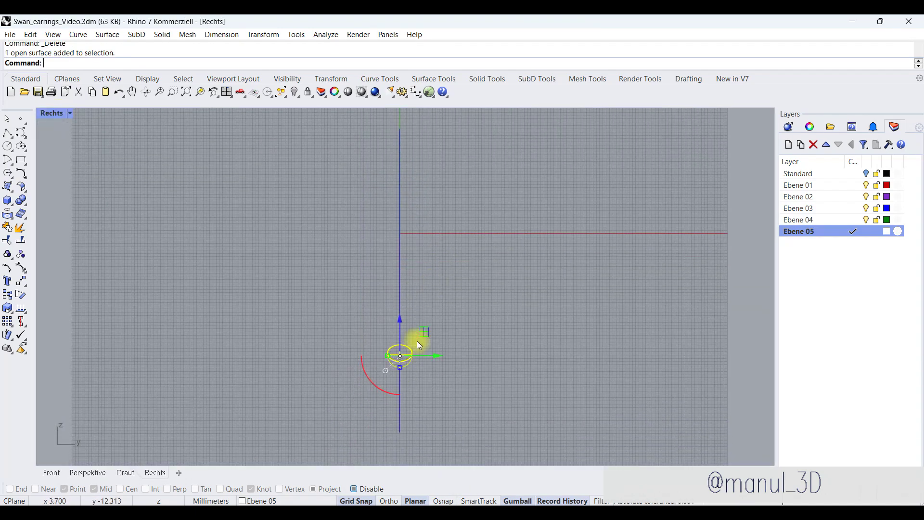
left_click(866, 208)
right_click_drag(414, 316, 419, 302)
scroll(417, 260, "up", 4)
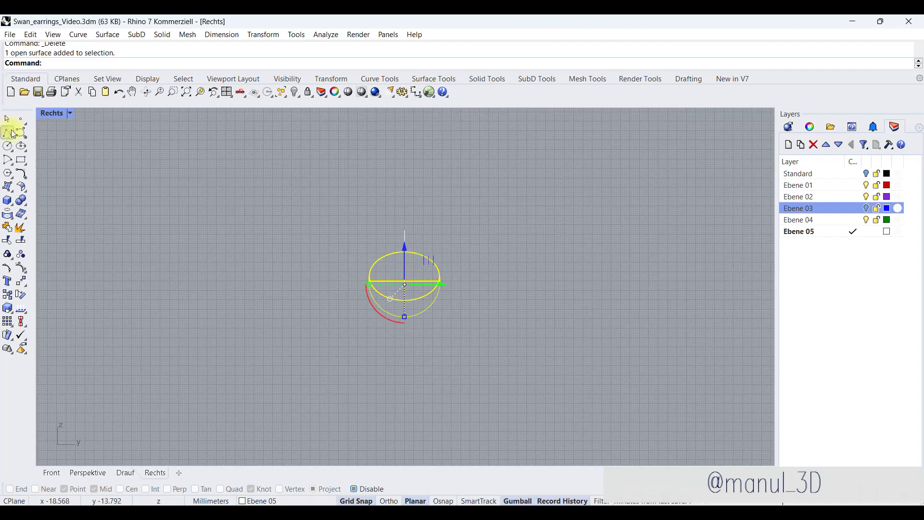
Step: Try to split the remaining half sphere with the diagonal line in the side view
left_click(29, 239)
left_click(406, 232)
right_click(407, 239)
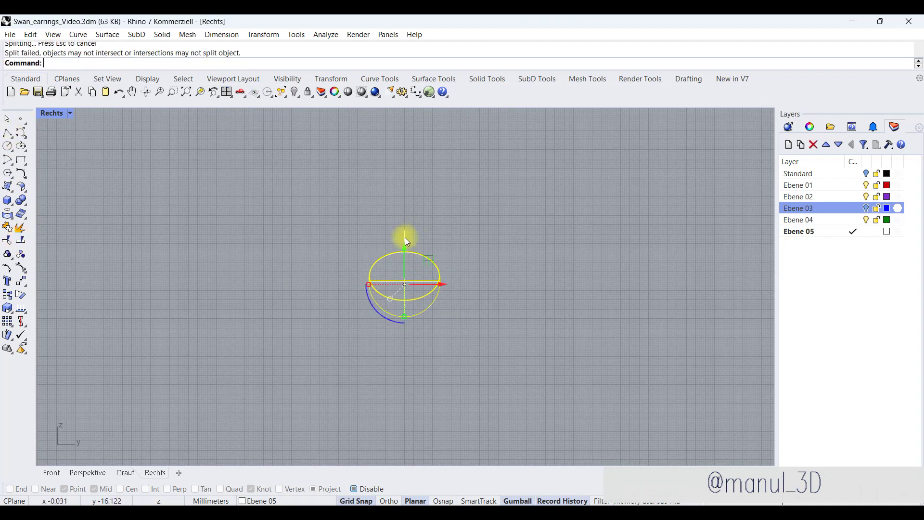
Step: Stretch the cutting line vertically beyond the half sphere and split the half sphere with it in the side view
left_click(428, 259)
left_click(406, 235)
left_click_drag(405, 308, 405, 355)
left_click(422, 259)
left_click(21, 250)
left_click(406, 216)
right_click(407, 216)
Step: Delete the rear half of the split head piece and the cutting line, and set Ebene 03 as the visible, current layer
double_click(54, 114)
double_click(419, 116)
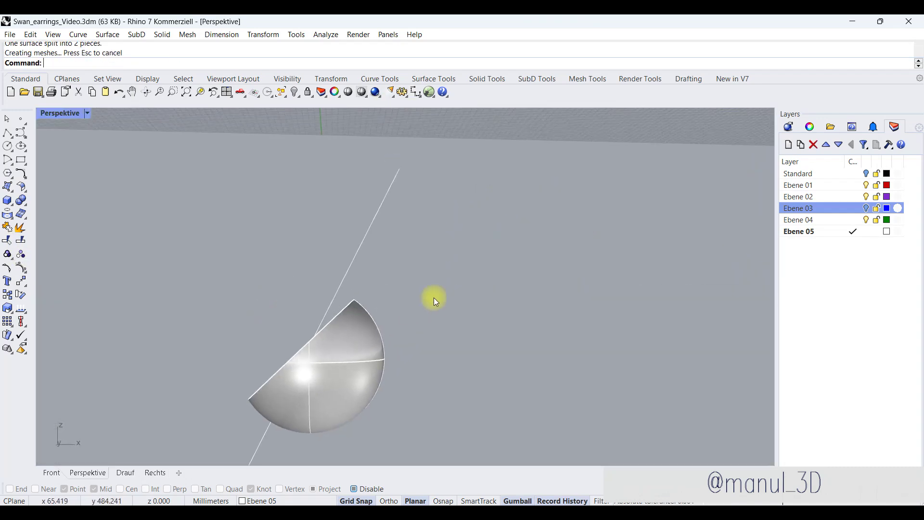
right_click_drag(419, 296, 367, 330)
left_click(489, 329)
key("Delete")
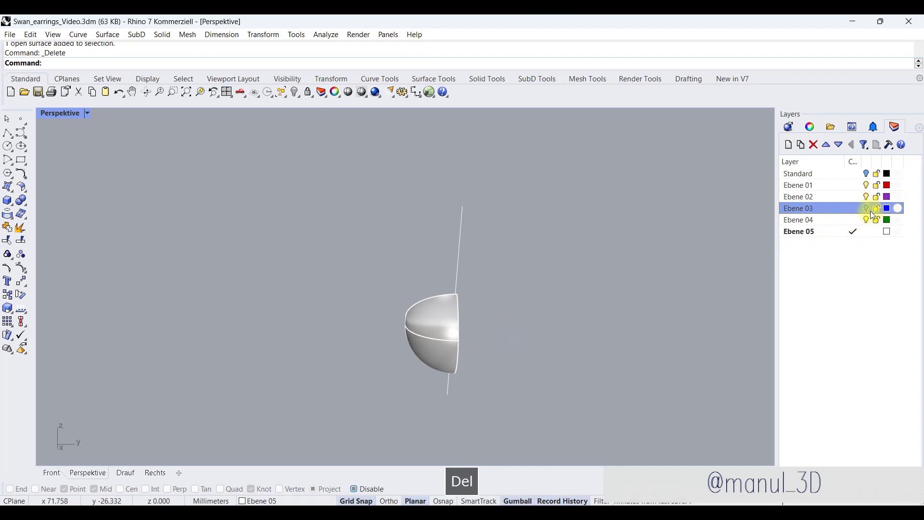
mouse_move(357, 288)
right_mouse_down()
mouse_move(403, 272)
mouse_move(375, 180)
mouse_move(358, 284)
right_mouse_up()
key("Delete")
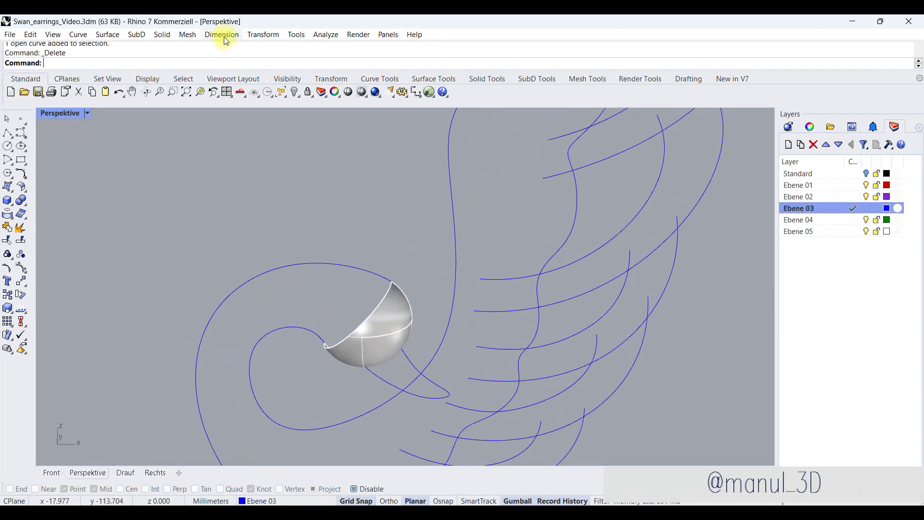
Step: Duplicate the head piece's curved cut edge onto layer Ebene 03 and hide layer Ebene 05
left_click(10, 192)
left_click(10, 216)
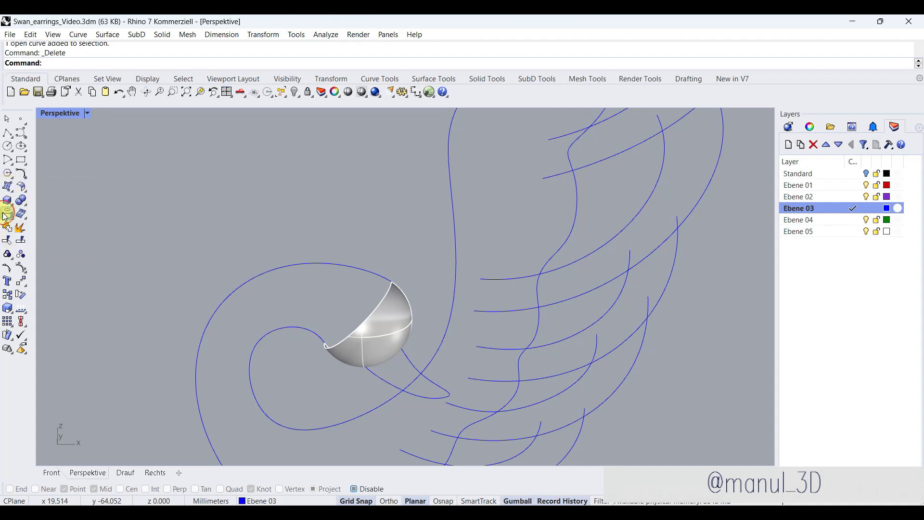
left_click(49, 219)
left_click(369, 318)
right_click_drag(369, 318, 366, 277)
right_click(366, 277)
left_click(382, 254)
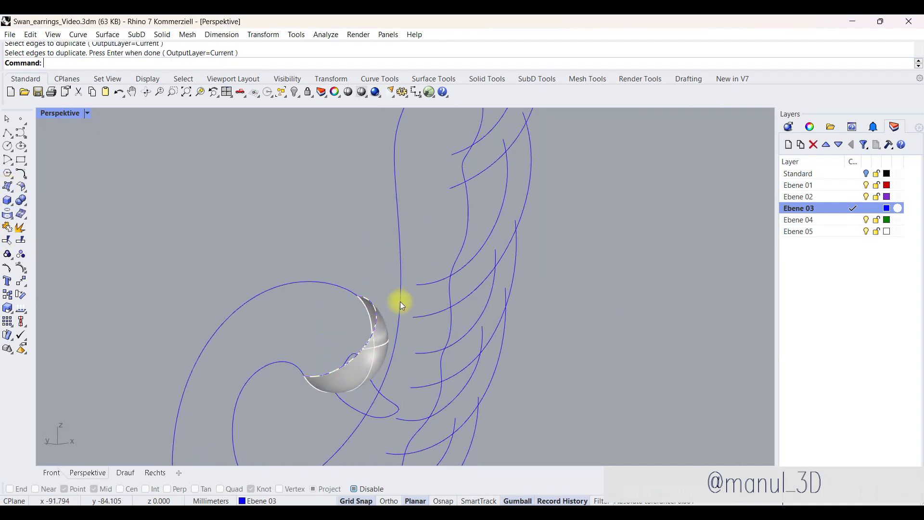
left_click(867, 232)
right_click_drag(332, 326, 363, 349)
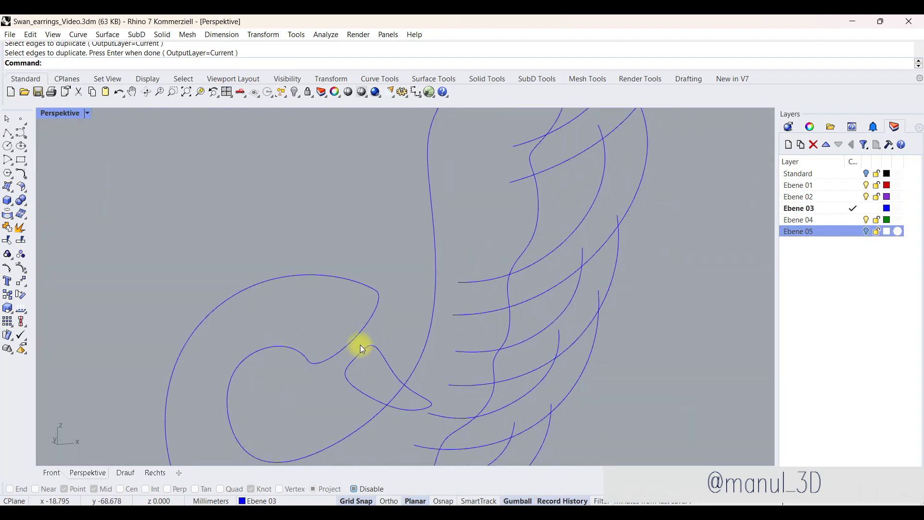
Step: Rebuild the duplicated head edge curve with fewer control points
left_click(356, 344)
left_click(21, 174)
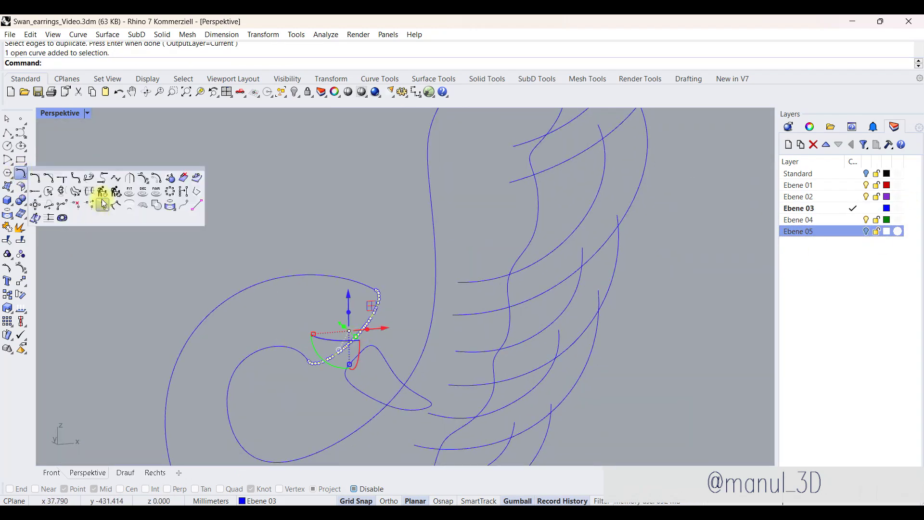
left_click(108, 201)
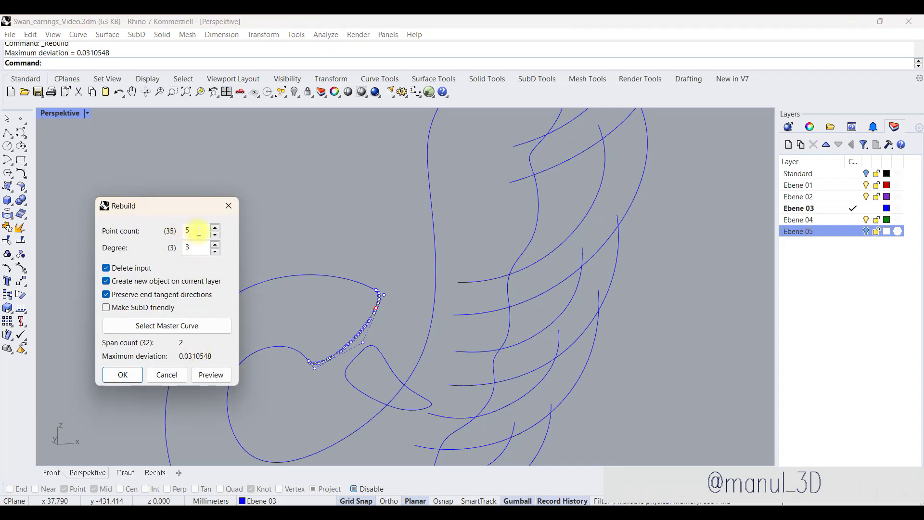
left_click(123, 375)
Step: Delete the extra control point beside the end of the body curve at its upper tip and inspect the adjoining curve's end
right_click_drag(316, 295, 402, 214)
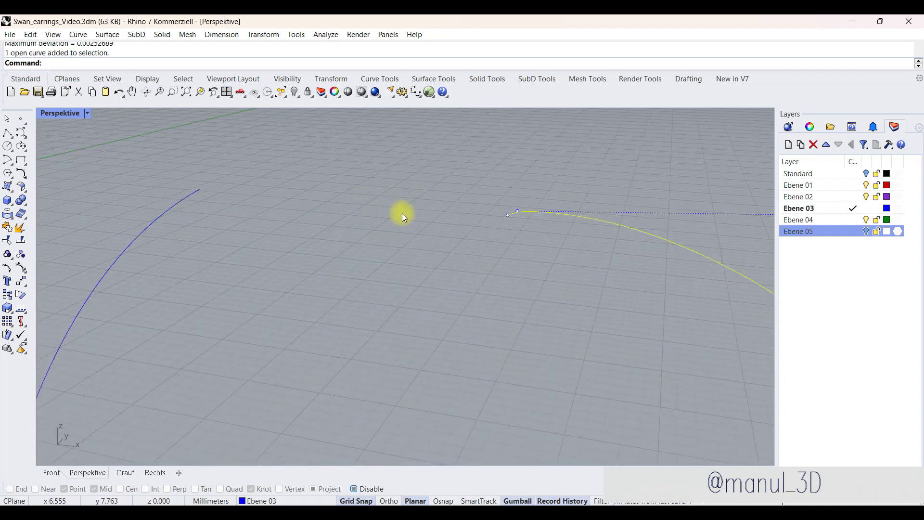
left_click(524, 212)
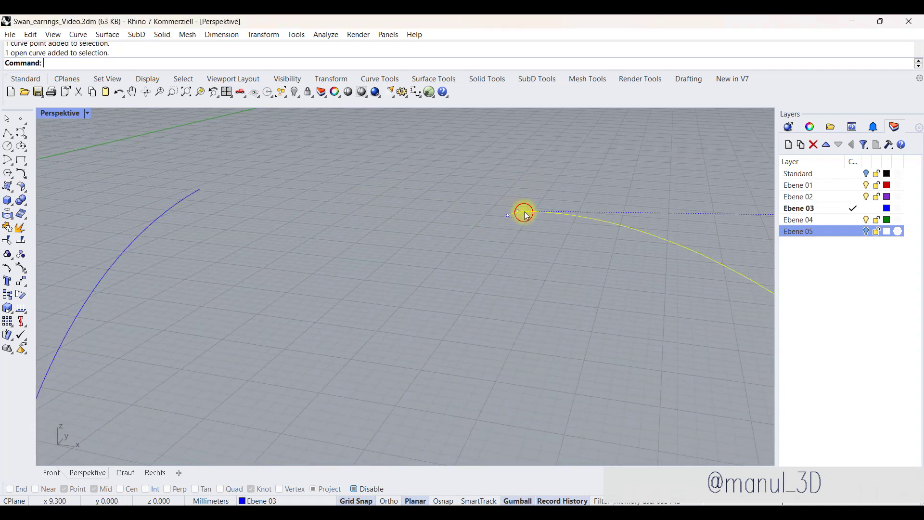
key("Delete")
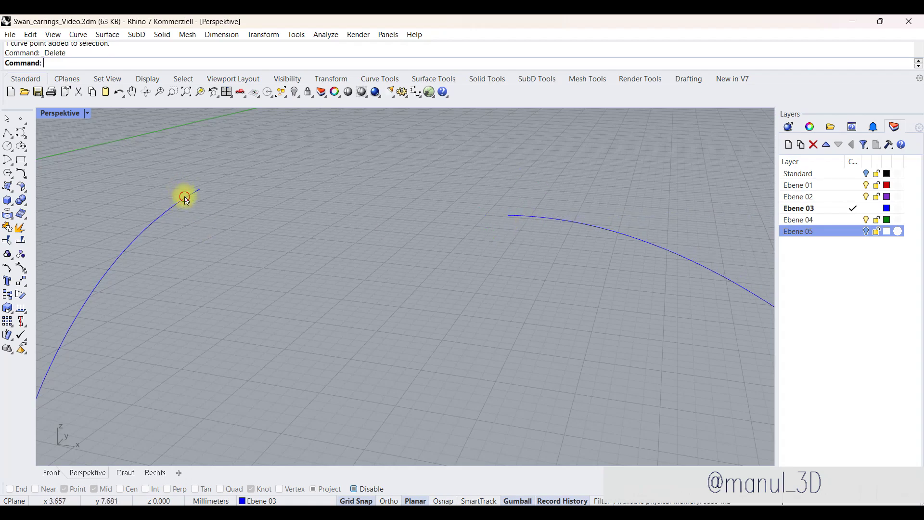
left_click(184, 196)
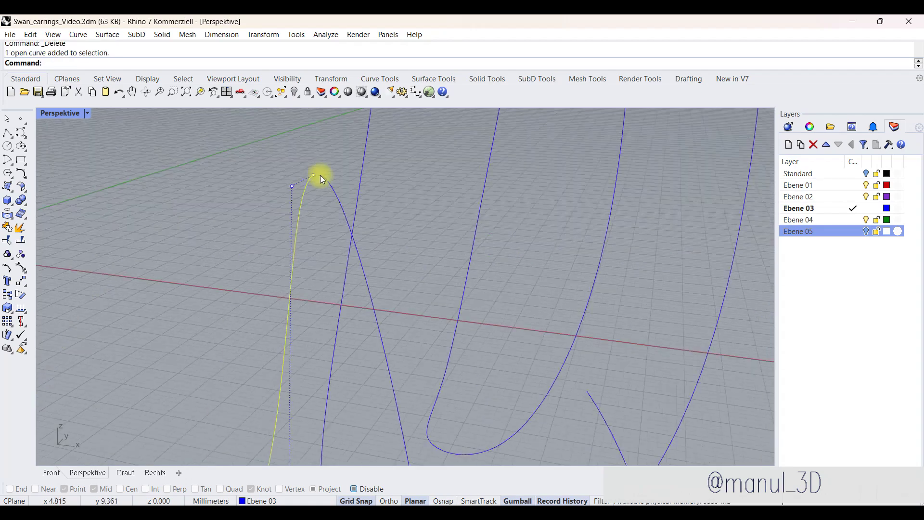
right_click_drag(319, 175, 310, 155)
scroll(310, 155, "down", 6)
scroll(328, 167, "up", 7)
scroll(360, 185, "down", 5)
left_click(314, 189)
scroll(313, 190, "down", 3)
right_click_drag(297, 396, 136, 292)
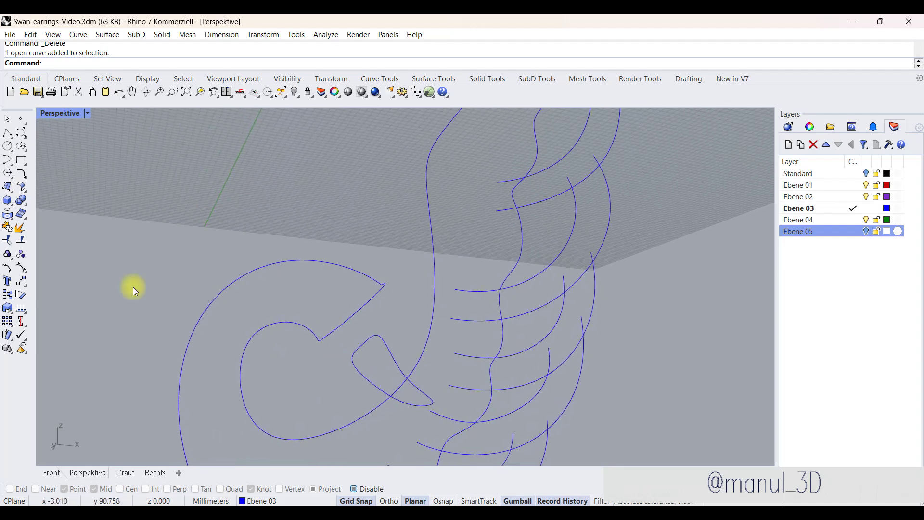
Step: Start a two-rail sweep along the swan's outer and inner body curves, using the rebuilt head edge curve as cross section
left_click(12, 219)
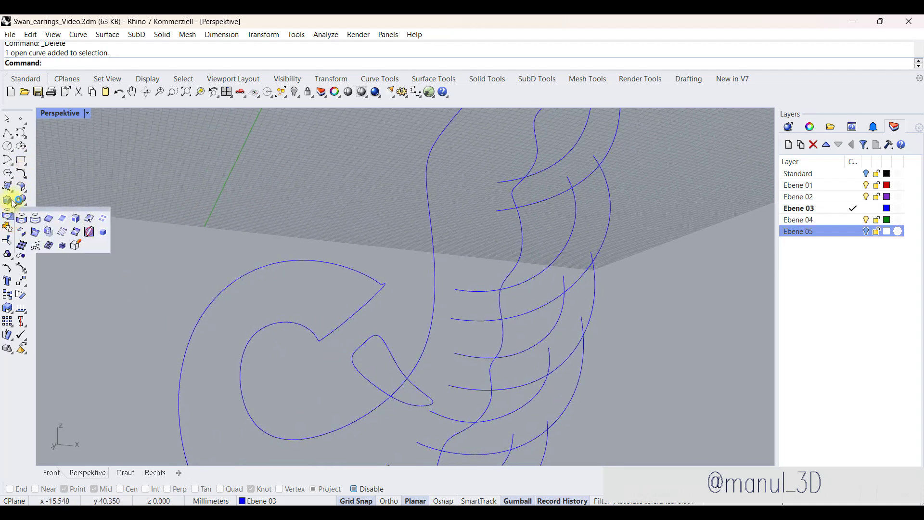
left_click(12, 189)
left_click_drag(48, 182, 107, 165)
left_click(102, 223)
left_click(367, 274)
left_click(308, 327)
right_click_drag(336, 337, 367, 360)
right_click(372, 342)
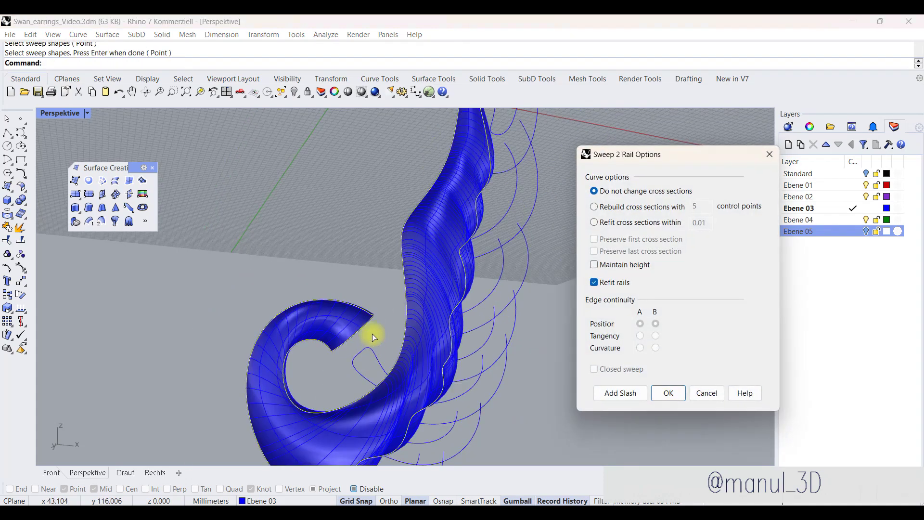
Step: Make Ebene 02 the current layer and turn on Maintain height for the two-rail sweep
scroll(371, 341, "down", 5)
right_click_drag(357, 324, 373, 314)
double_click(64, 114)
double_click(50, 294)
scroll(248, 196, "down", 5)
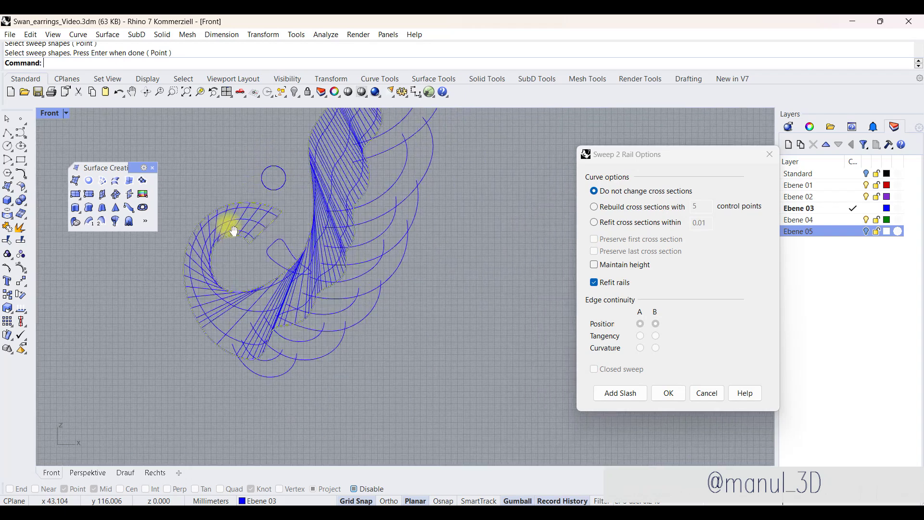
left_click_drag(676, 159, 603, 228)
left_click(857, 197)
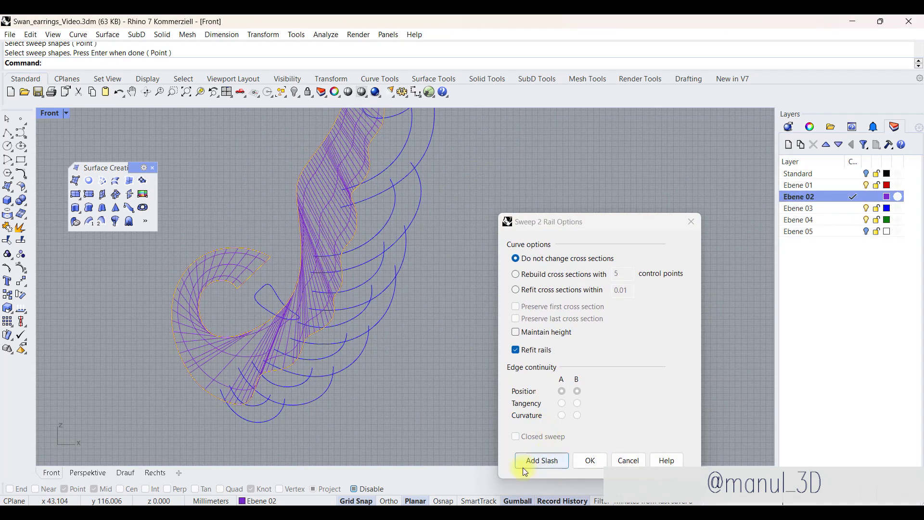
left_click(515, 333)
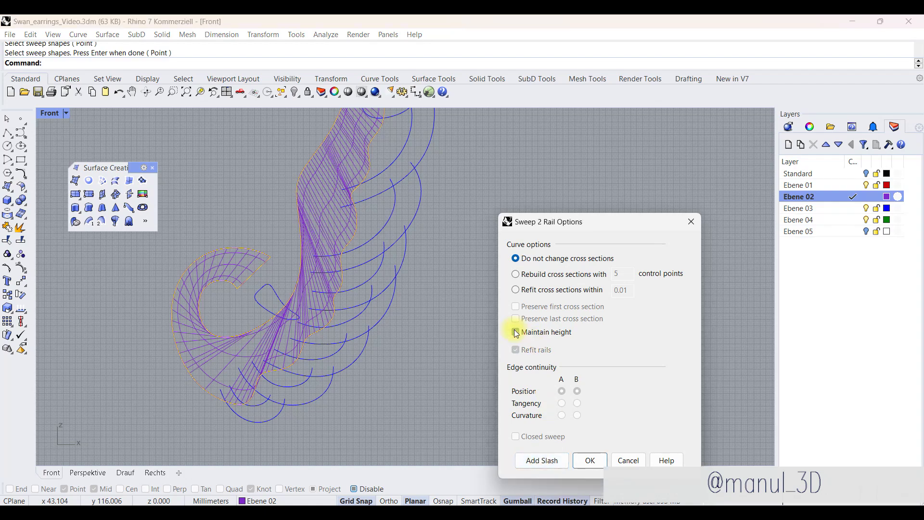
Step: Add slash lines between the sweep rails at the lower bend and at two places along the upper body
left_click(548, 458)
left_click(262, 326)
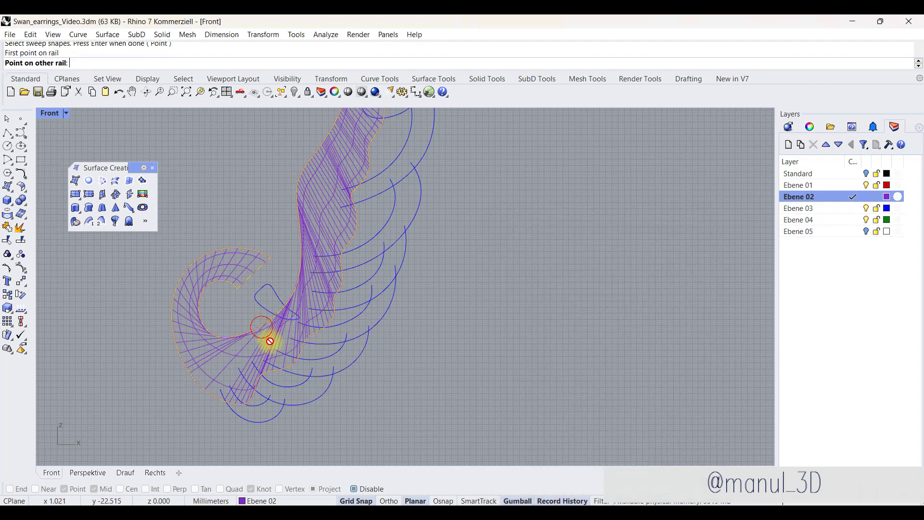
left_click(290, 368)
left_click(305, 206)
left_click(351, 206)
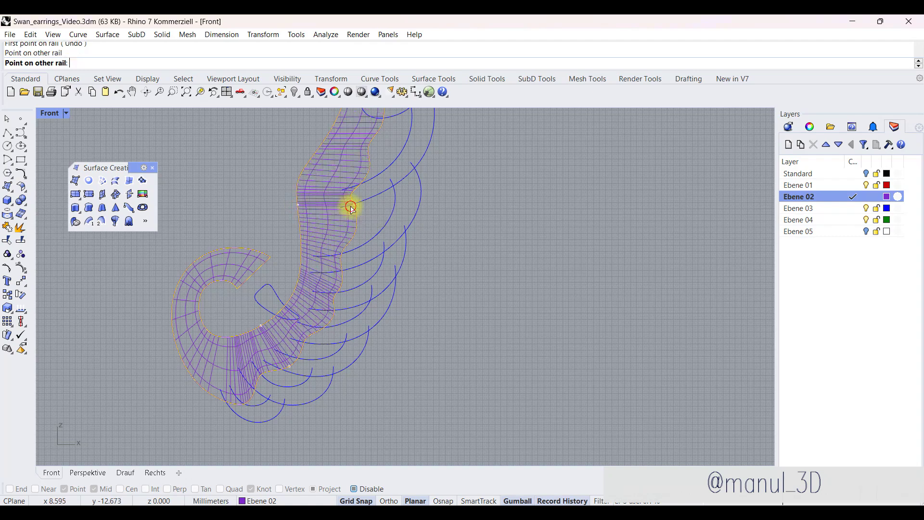
right_click_drag(352, 194, 315, 296)
left_click(289, 259)
left_click(328, 259)
scroll(248, 330, "down", 2)
scroll(252, 309, "up", 3)
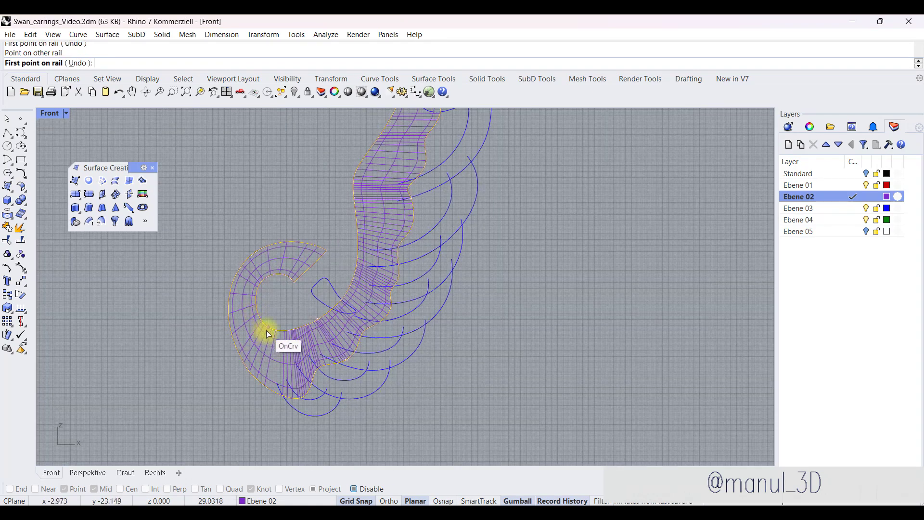
left_click(238, 347)
key("Return")
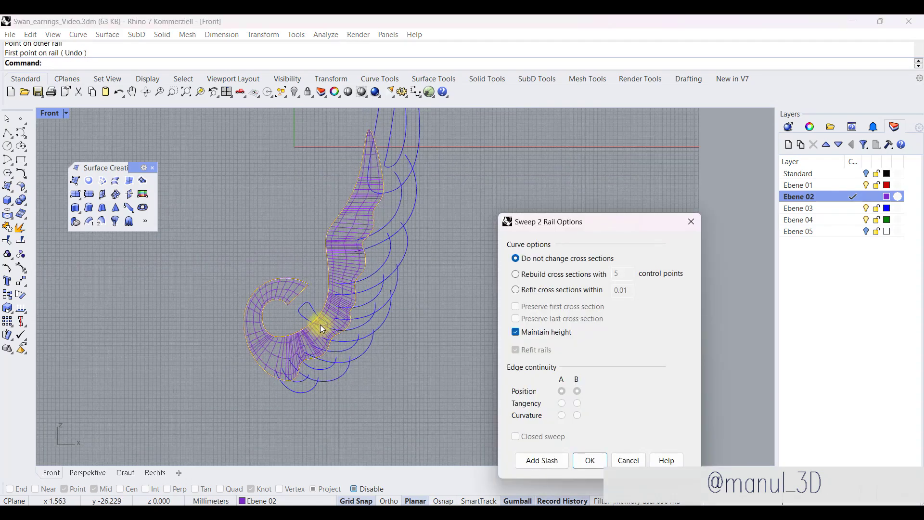
Step: Inspect the sweep preview in perspective and create the swan's body surface
double_click(51, 114)
double_click(423, 113)
right_click_drag(311, 238, 418, 299)
mouse_move(317, 357)
right_mouse_down()
mouse_move(400, 380)
mouse_move(536, 381)
mouse_move(414, 378)
mouse_move(376, 334)
mouse_move(313, 344)
mouse_move(443, 390)
mouse_move(444, 255)
mouse_move(413, 334)
mouse_move(291, 333)
mouse_move(371, 332)
mouse_move(357, 305)
mouse_move(402, 308)
mouse_move(316, 293)
mouse_move(322, 343)
right_mouse_up()
left_click(591, 460)
double_click(55, 116)
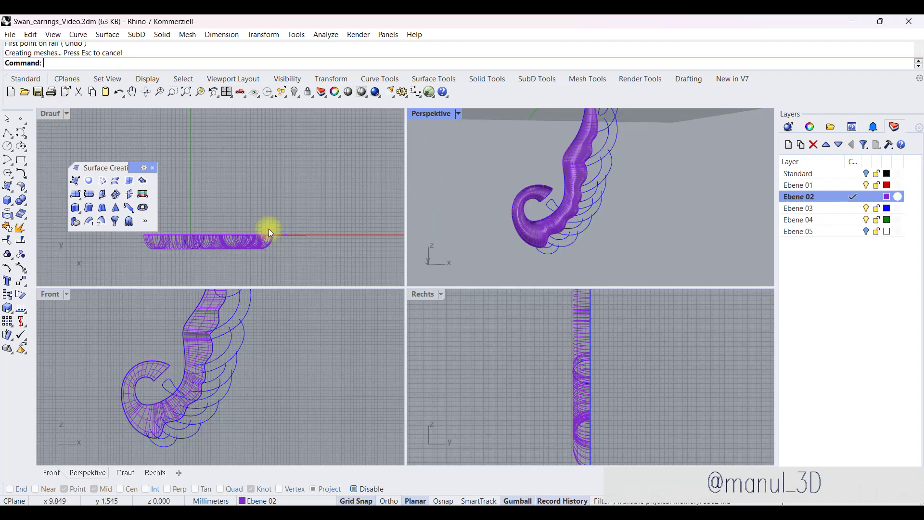
Step: Change the colour of layer Ebene 02 to white
right_click_drag(589, 224, 560, 185)
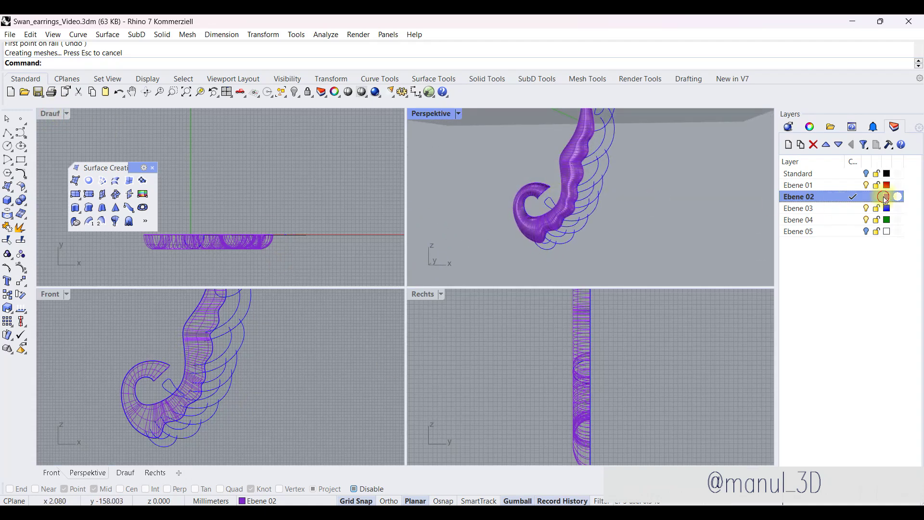
left_click(887, 196)
left_click(740, 189)
left_click(831, 361)
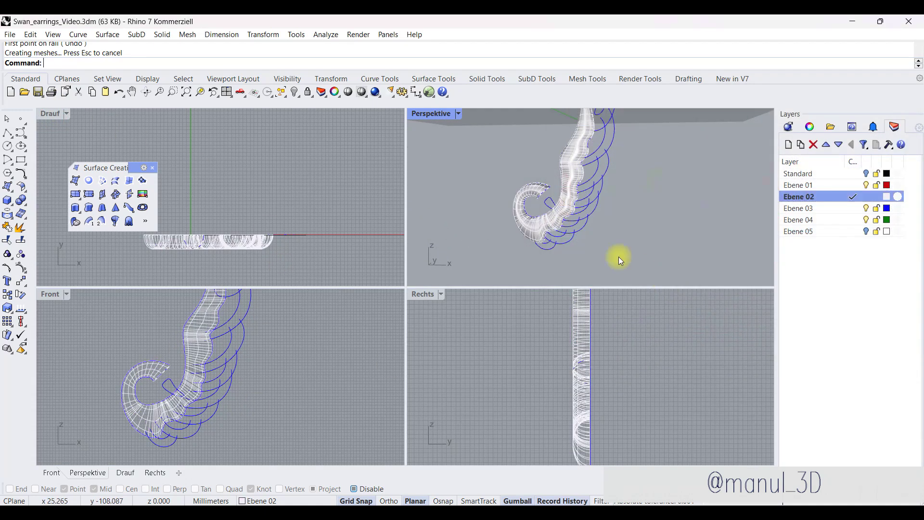
scroll(598, 211, "up", 4)
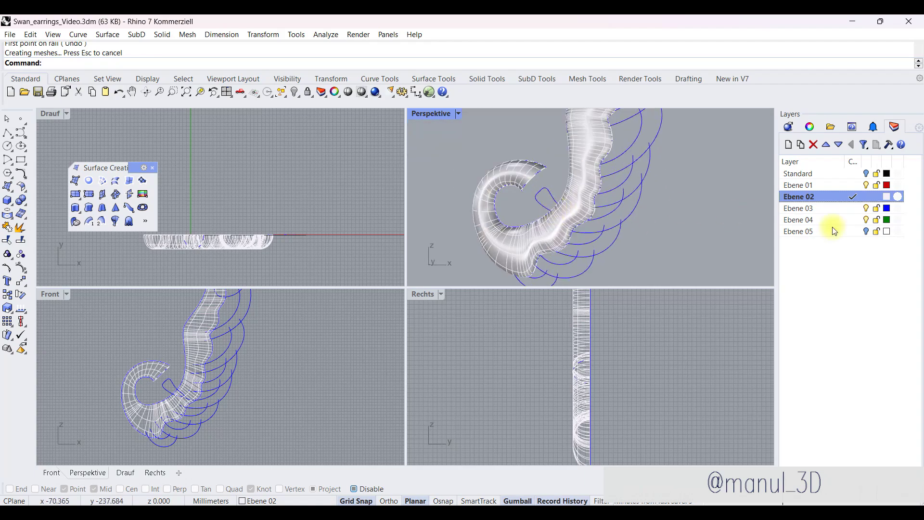
Step: Lock the swept body surface in the maximized perspective view
double_click(435, 115)
left_click(368, 235)
left_click(308, 92)
Step: Loft a feather surface between the two lowest feather curves
right_click_drag(367, 371, 348, 350)
scroll(299, 439, "up", 5)
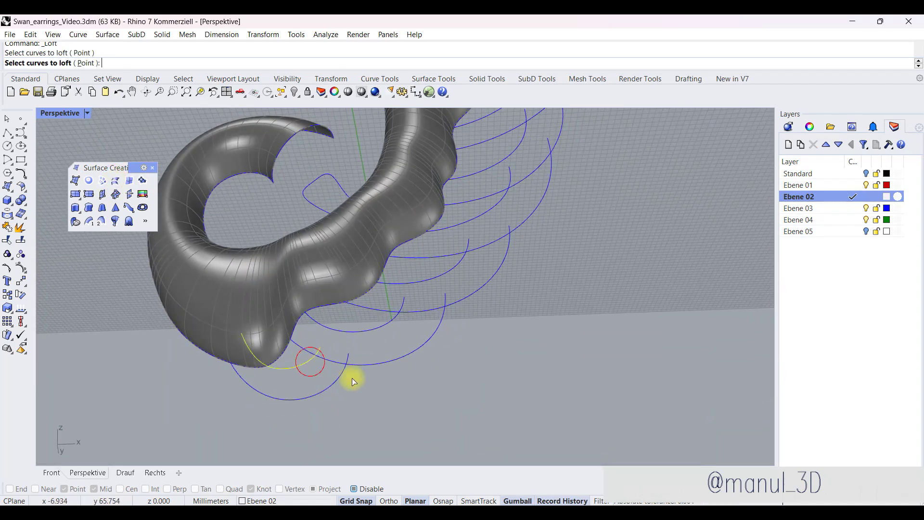
right_click(339, 376)
right_click(355, 355)
Step: Loft a surface between the second-lowest pair of feather curves using the Straight sections style
right_click(375, 335)
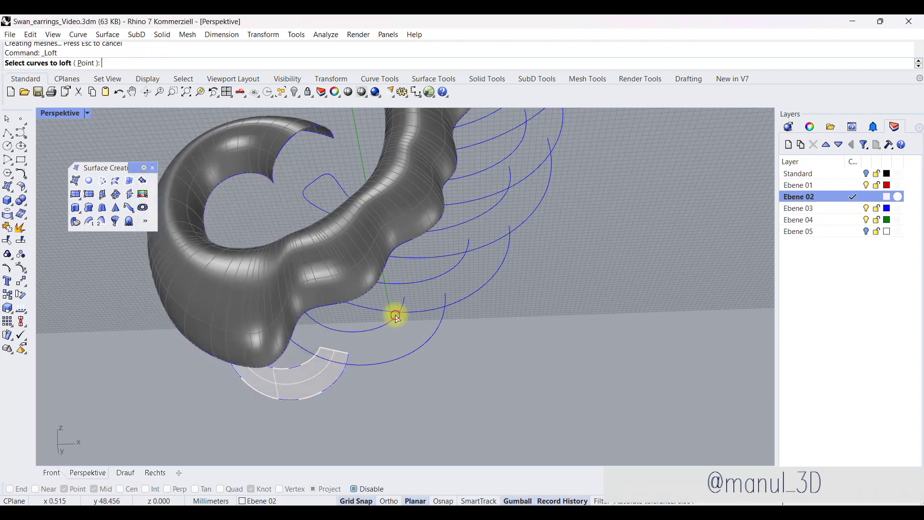
left_click(434, 337)
key("Return")
left_click(253, 209)
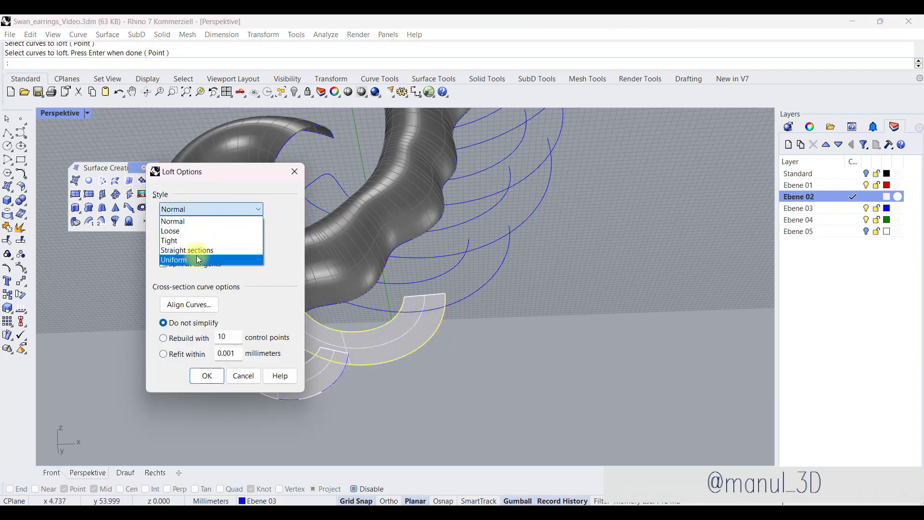
left_click(200, 252)
key("Return")
Step: Loft straight-section surfaces between the third and fourth pairs of feather curves from the bottom
key("Return")
left_click(458, 267)
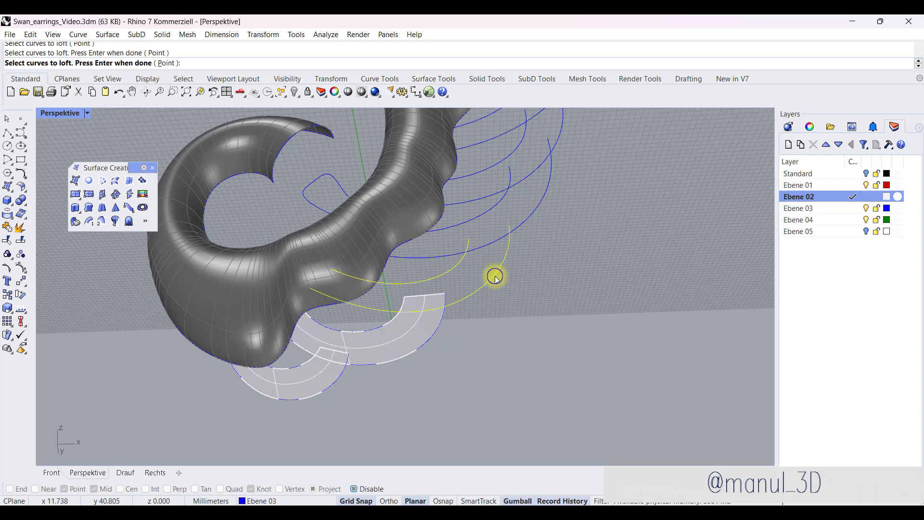
key("Return")
key("Return")
left_click(538, 209)
key("Return")
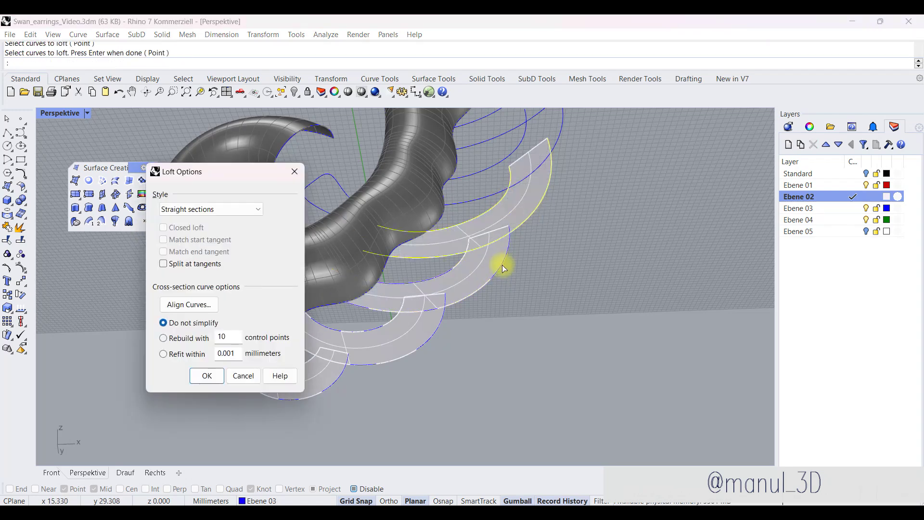
key("Return")
Step: Loft a straight-section surface between the fifth pair of feather curves from the bottom
scroll(474, 359, "down", 4)
scroll(501, 232, "up", 4)
key("Return")
key("Return")
key("Return")
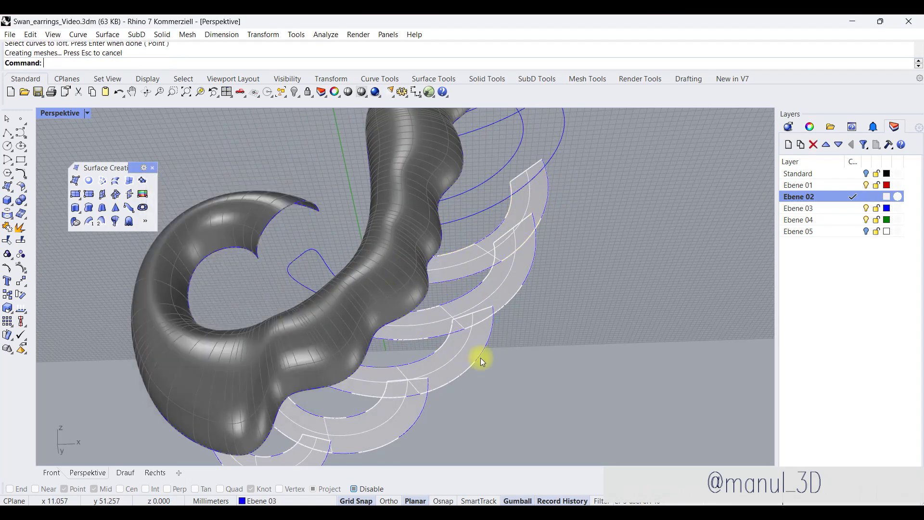
Step: Loft straight-section surfaces between the two remaining pairs of open feather curves below the top feather
scroll(487, 334, "down", 4)
scroll(508, 200, "up", 4)
key("Return")
left_click(507, 201)
left_click(550, 192)
key("Return")
scroll(497, 349, "down", 4)
key("Return")
key("Return")
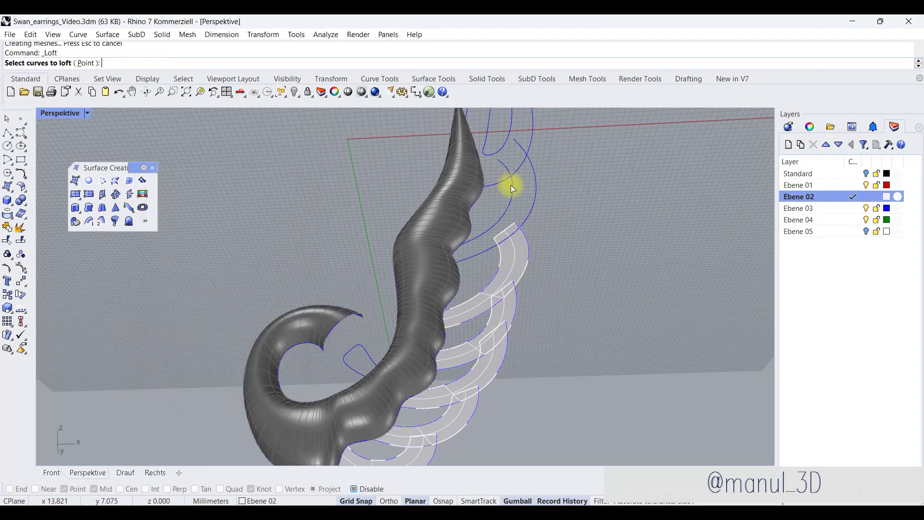
key("Return")
key("Return")
Step: Create a planar surface between the inner and outer closed curves of the top feather
scroll(450, 379, "down", 4)
scroll(487, 186, "up", 3)
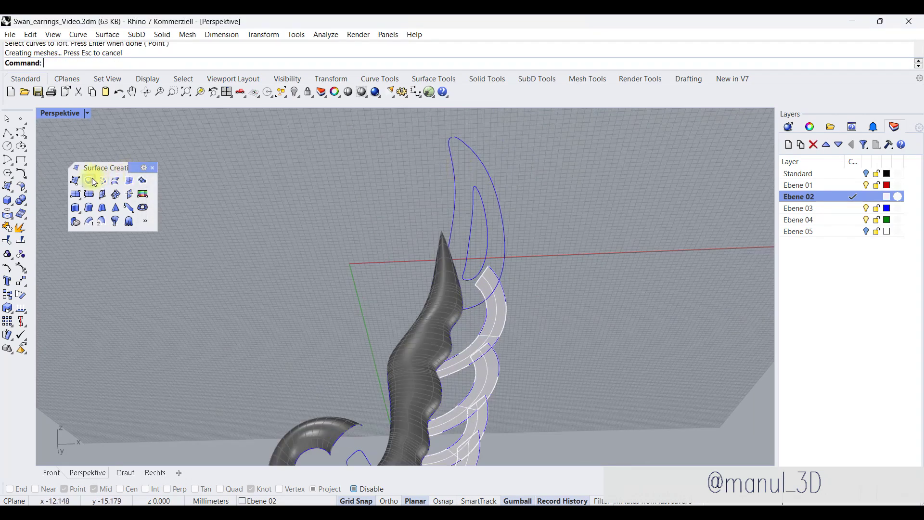
key("Return")
right_click_drag(513, 173, 465, 326)
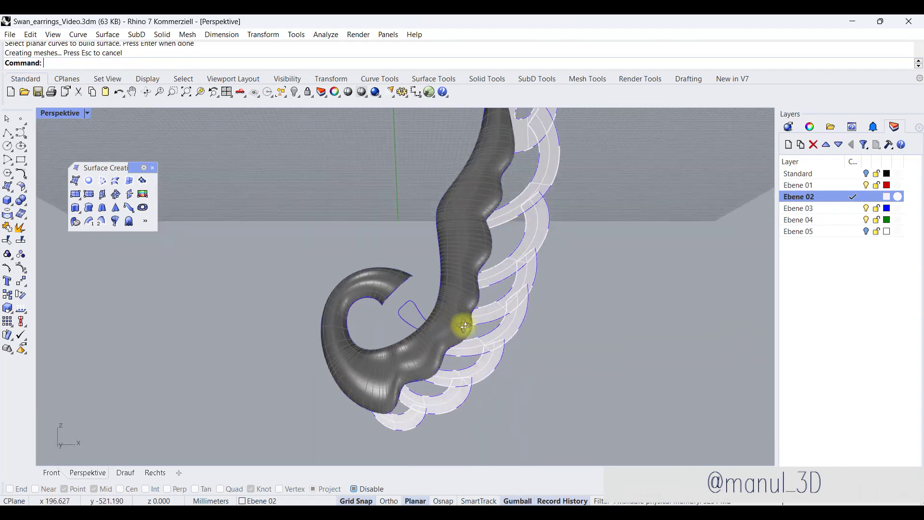
Step: Make Ebene 03 the current layer with Ebene 02 locked, and lock the body's outline curves
left_click(855, 209)
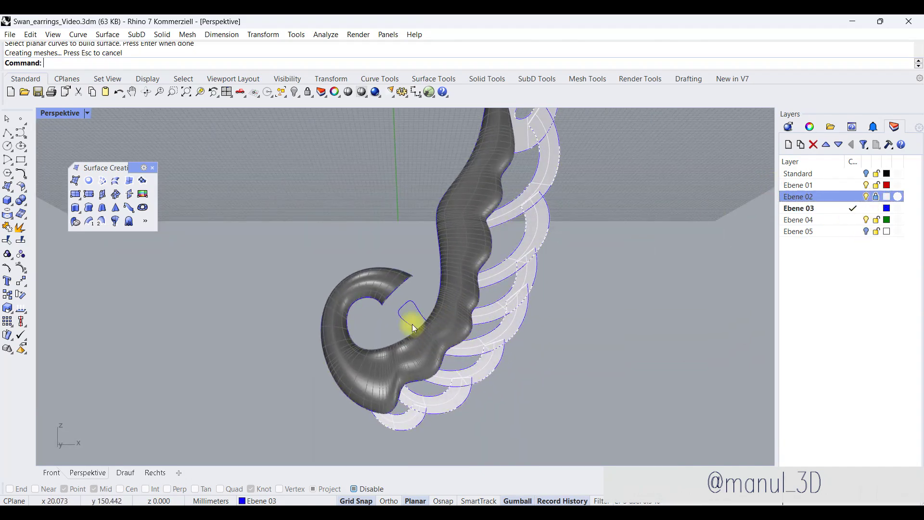
left_click(378, 304)
left_click(306, 92)
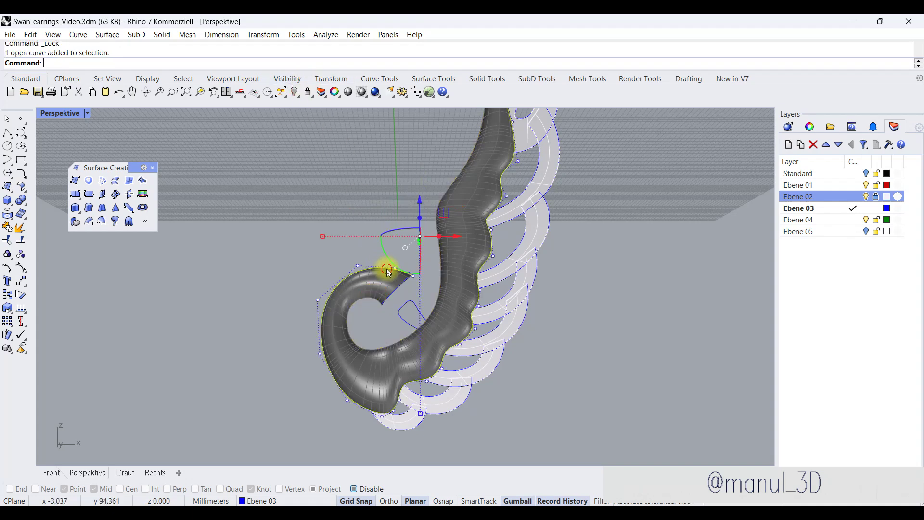
Step: Select all the open feather curves and turn on their control points
right_click_drag(319, 337, 319, 258)
left_click_drag(489, 426, 490, 426)
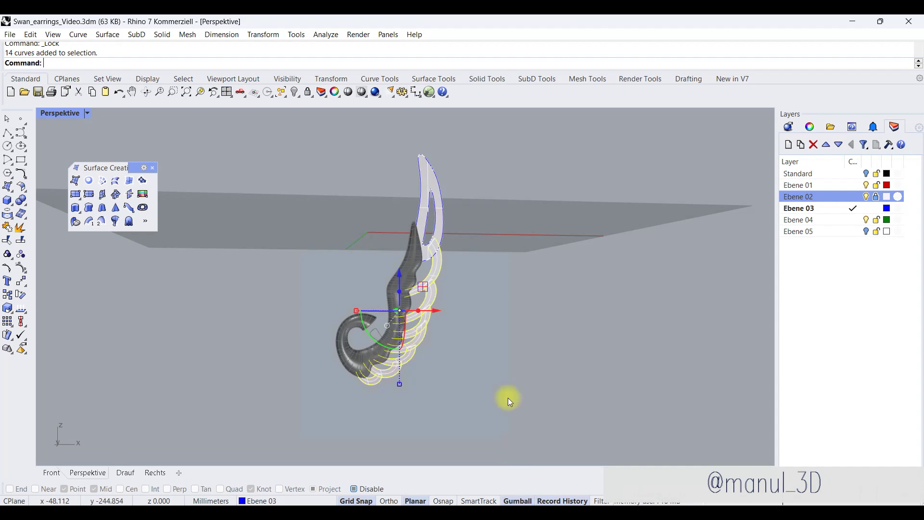
left_click(21, 283)
Step: In a maximized Front view, select the control points at the tips of the upper feather curves
double_click(60, 116)
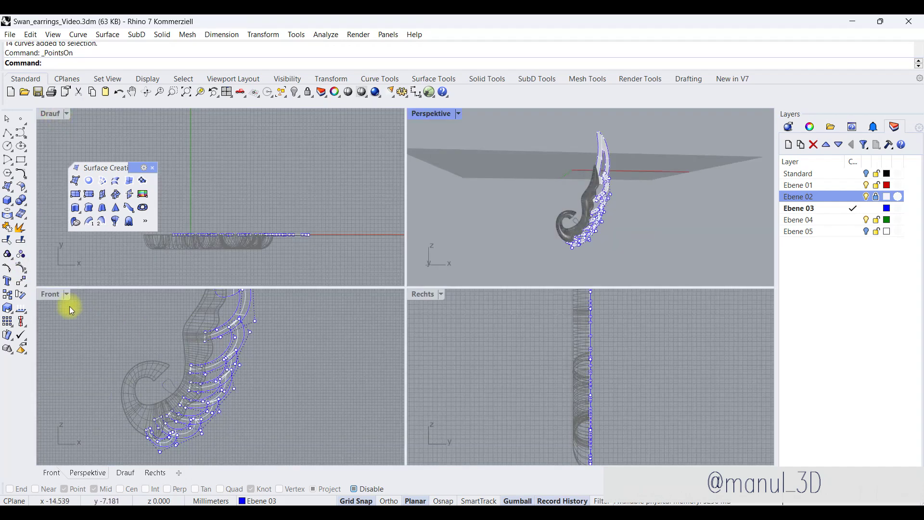
double_click(64, 296)
scroll(305, 383, "up", 3)
scroll(299, 244, "up", 3)
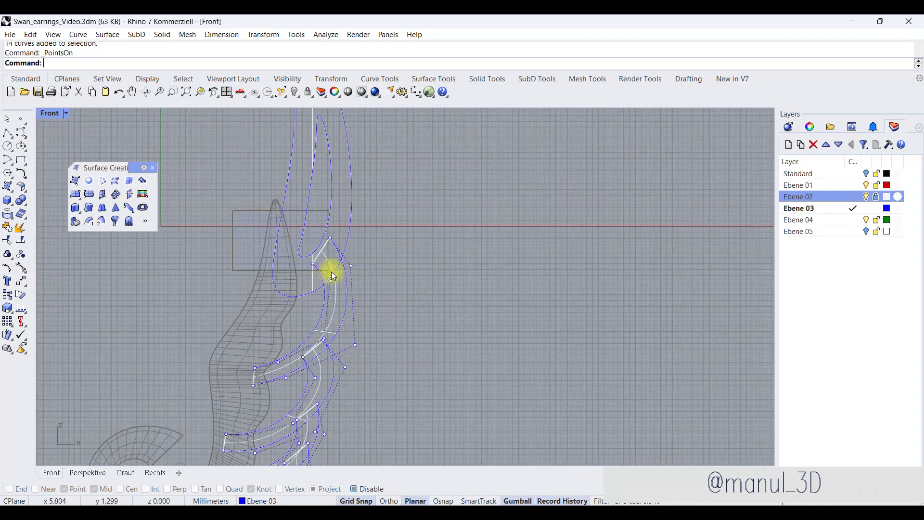
left_click_drag(367, 282, 366, 279)
scroll(355, 239, "up", 5)
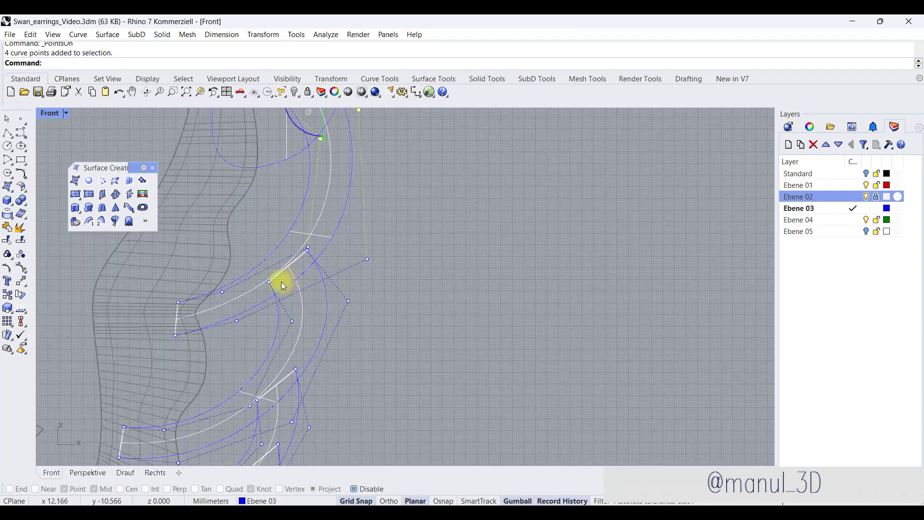
left_click(270, 283, "shift")
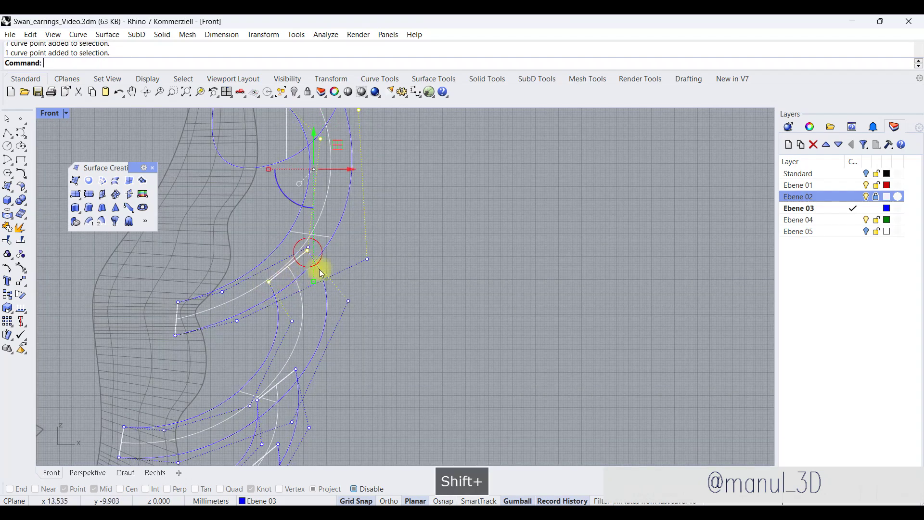
Step: Add the tip control points of the remaining lower feather curves to the selection
right_click_drag(297, 378, 361, 236)
scroll(320, 271, "down", 2)
scroll(350, 250, "up", 3)
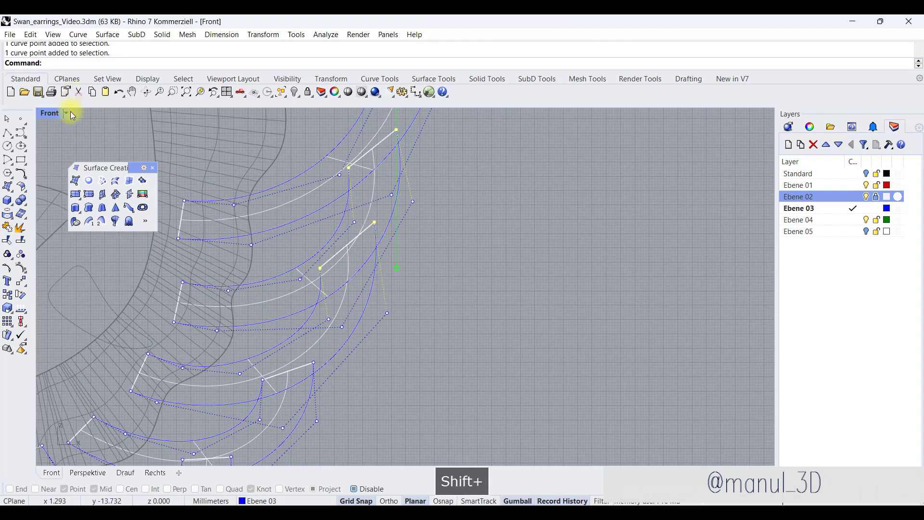
scroll(274, 332, "up", 2)
scroll(356, 314, "down", 3)
scroll(352, 302, "up", 1)
right_click_drag(241, 385, 336, 322, "shift")
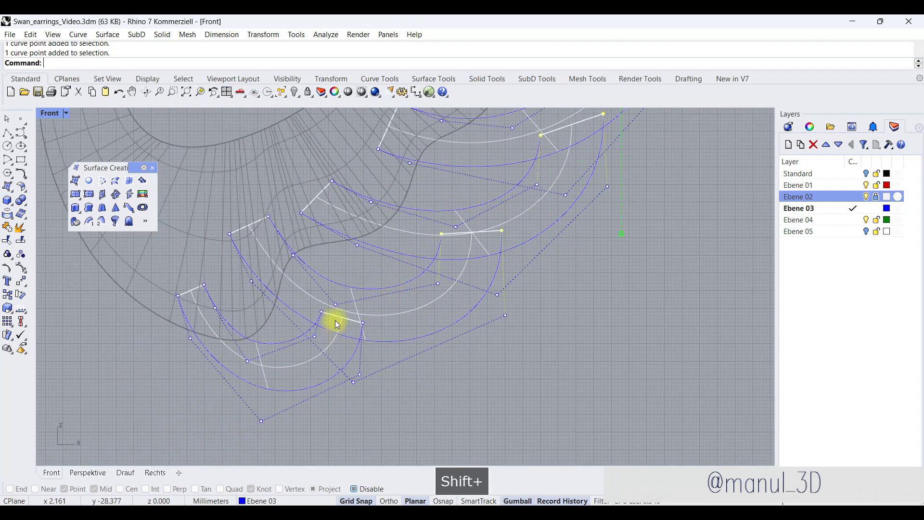
scroll(406, 289, "down", 3)
scroll(452, 208, "up", 3)
Step: In the Right view, move the selected tip points horizontally away from the body, then check the tilted feathers in perspective
double_click(58, 121)
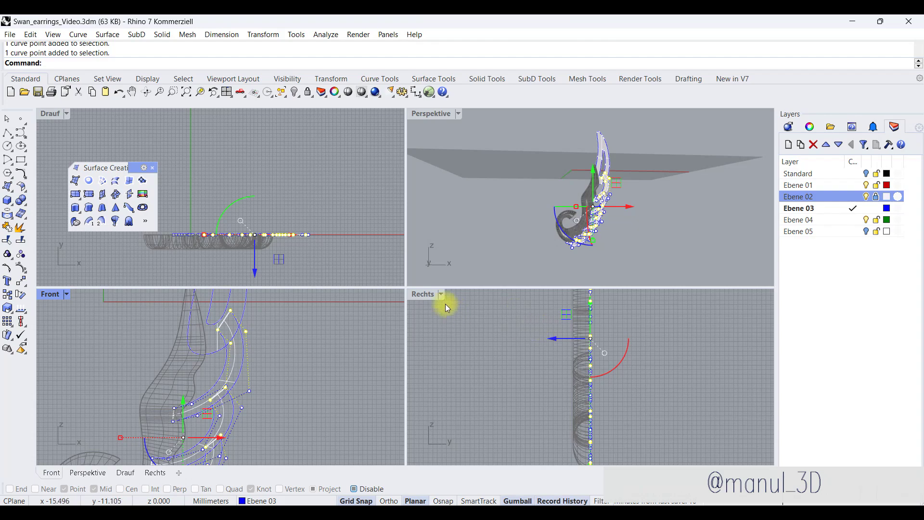
double_click(424, 295)
left_click_drag(357, 288, 371, 295)
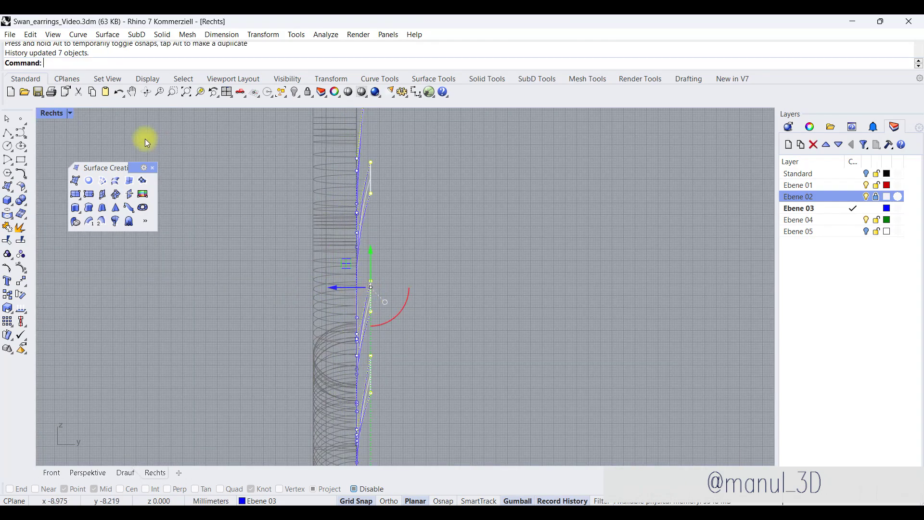
double_click(52, 113)
double_click(435, 116)
right_click_drag(436, 337, 390, 280)
scroll(528, 330, "up", 3)
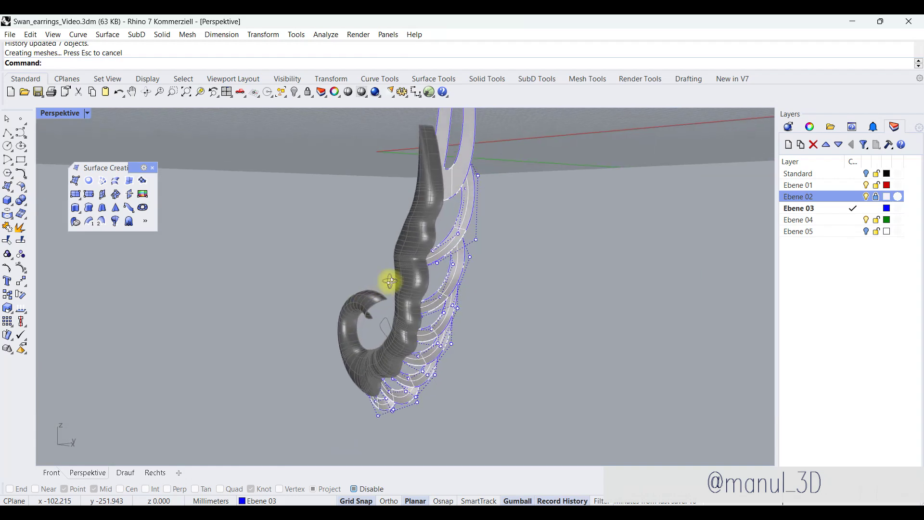
Step: Turn off the control points, make the unlocked layer Ebene 02 current and hide layer Ebene 03
key("Escape")
right_click_drag(356, 310, 608, 263)
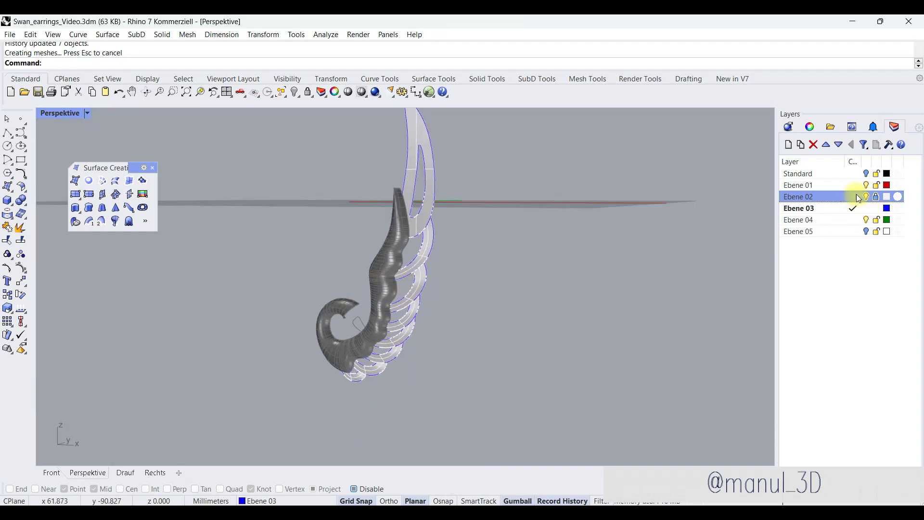
left_click(867, 209)
right_click_drag(363, 321, 499, 320)
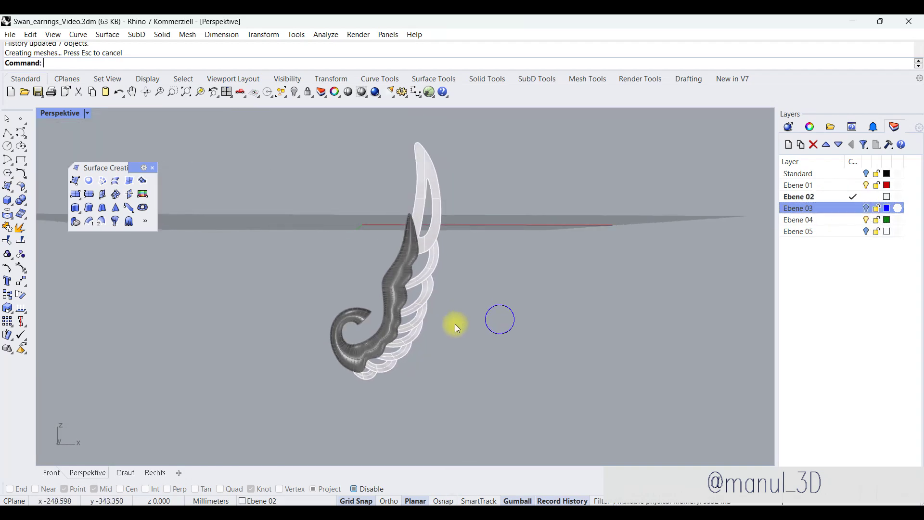
scroll(441, 323, "down", 2)
Step: Apply a solid Extrude Surface operation to all eight feather surfaces
left_click_drag(504, 422, 503, 421)
right_click_drag(504, 420, 359, 267)
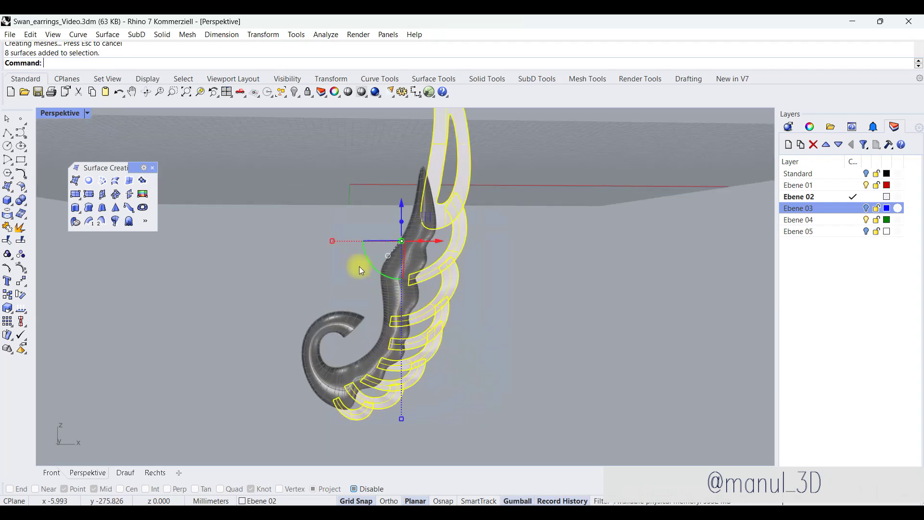
double_click(54, 114)
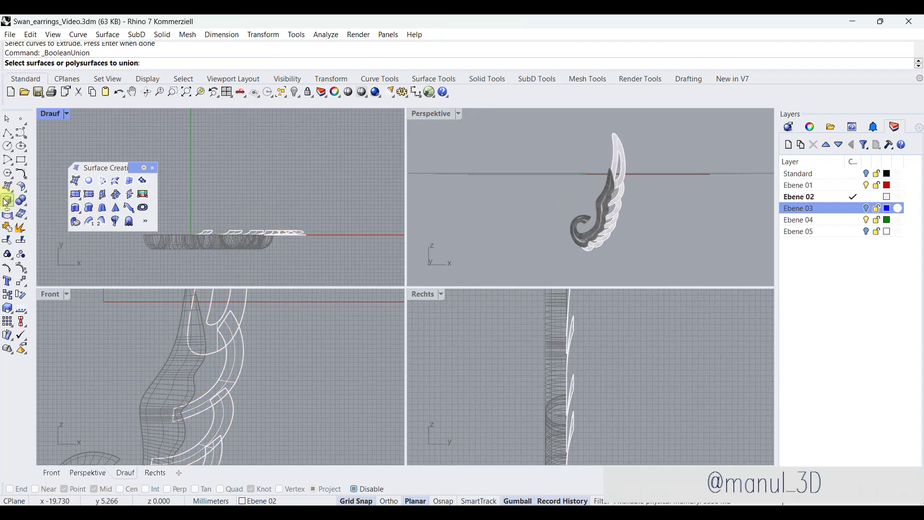
left_click(6, 201)
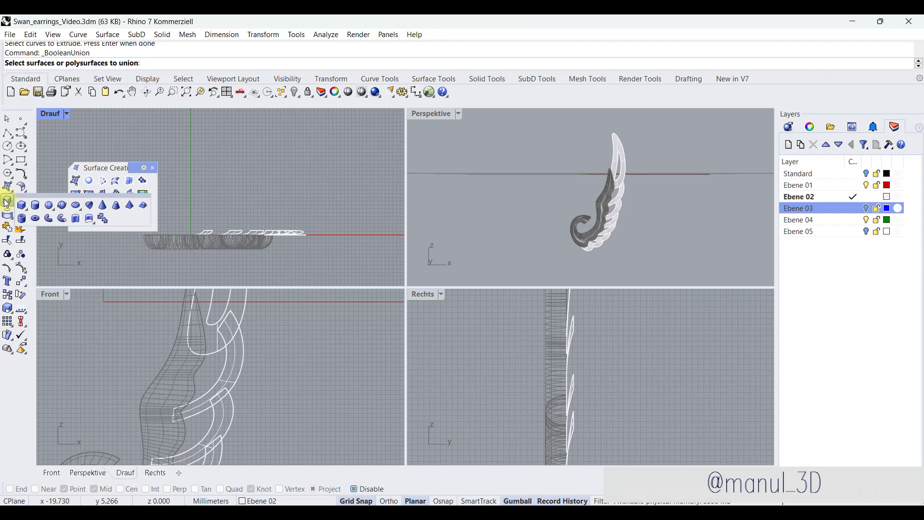
left_click_drag(52, 199, 250, 182)
left_click_drag(546, 114, 664, 292)
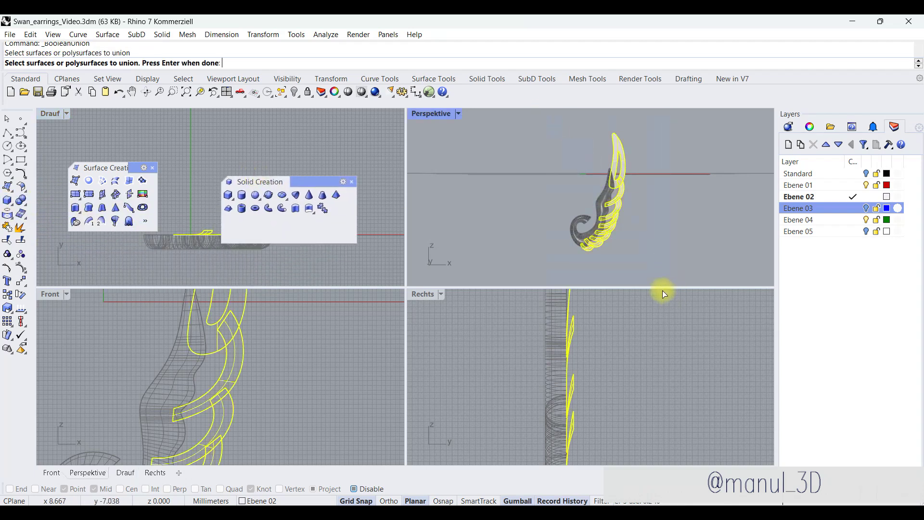
left_click(310, 210)
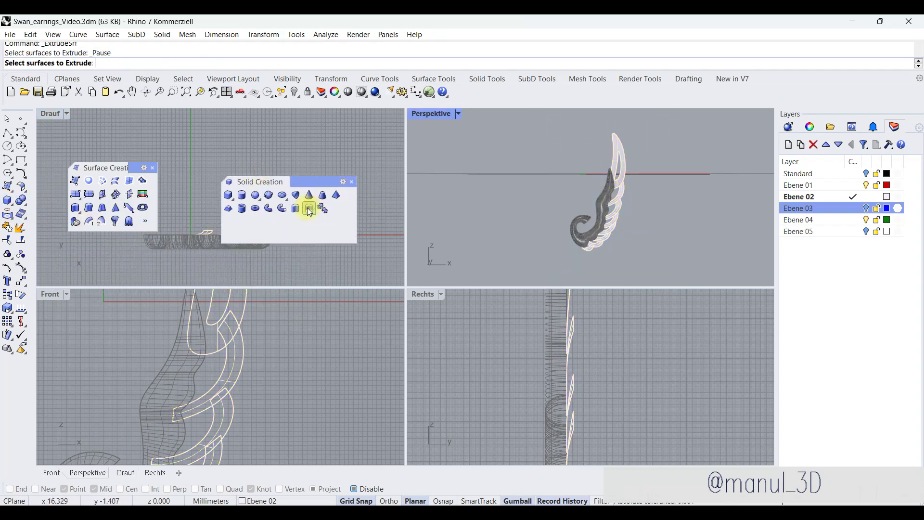
left_click_drag(591, 160, 644, 242)
key("Return")
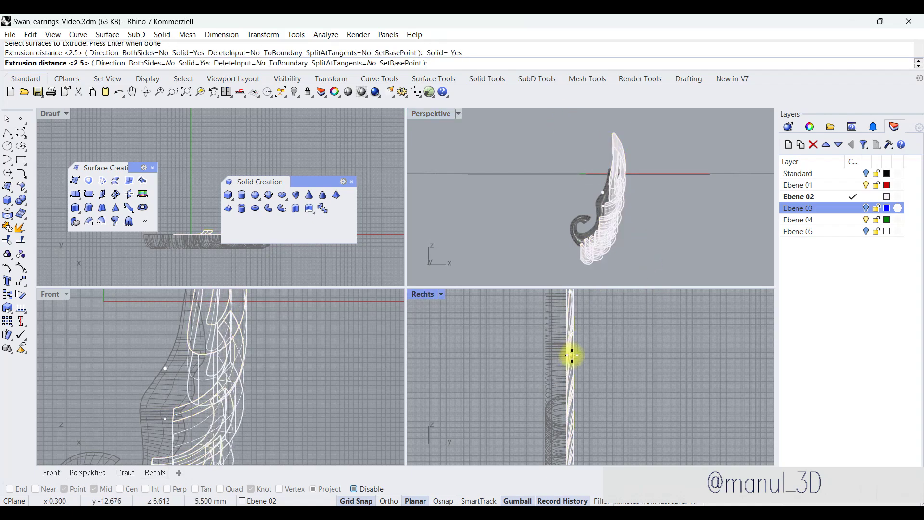
Step: In the Right view, set the extrusion direction horizontally away from the body and the extrusion distance to 2 mm
double_click(423, 294)
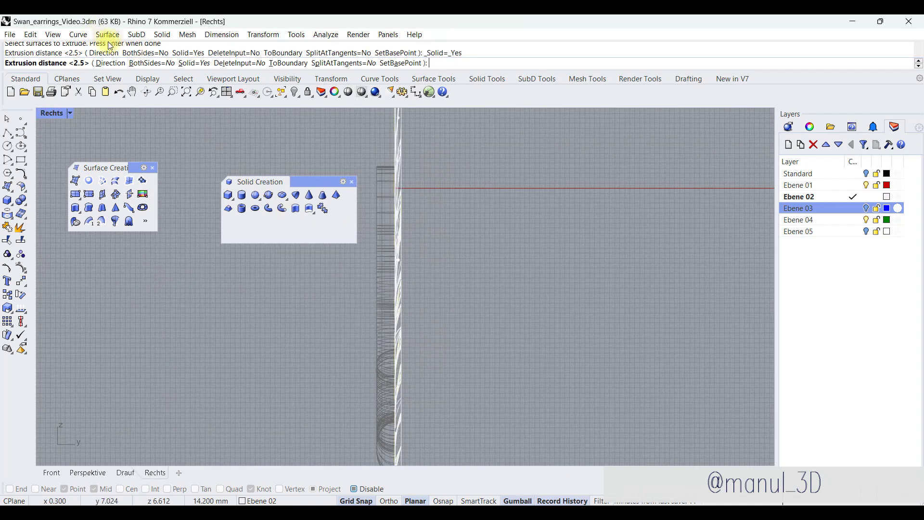
left_click(111, 64)
left_click(414, 230)
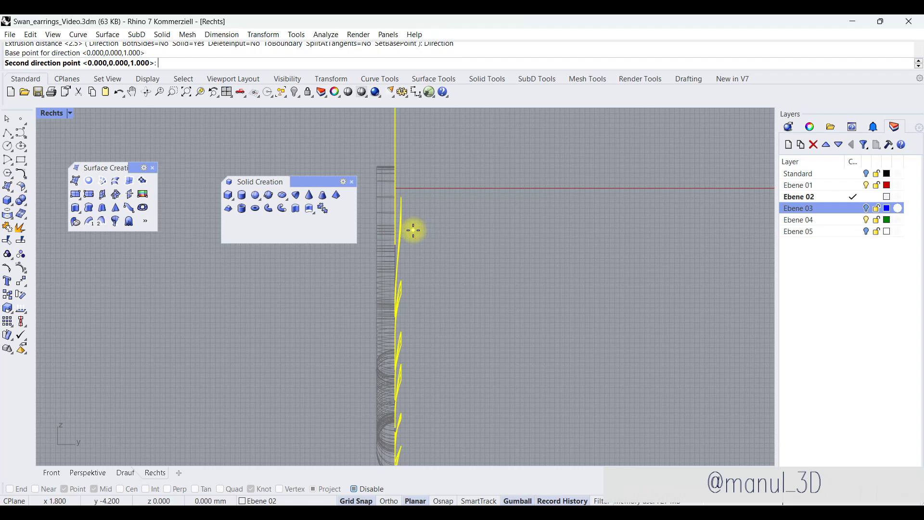
left_click(491, 233, "shift")
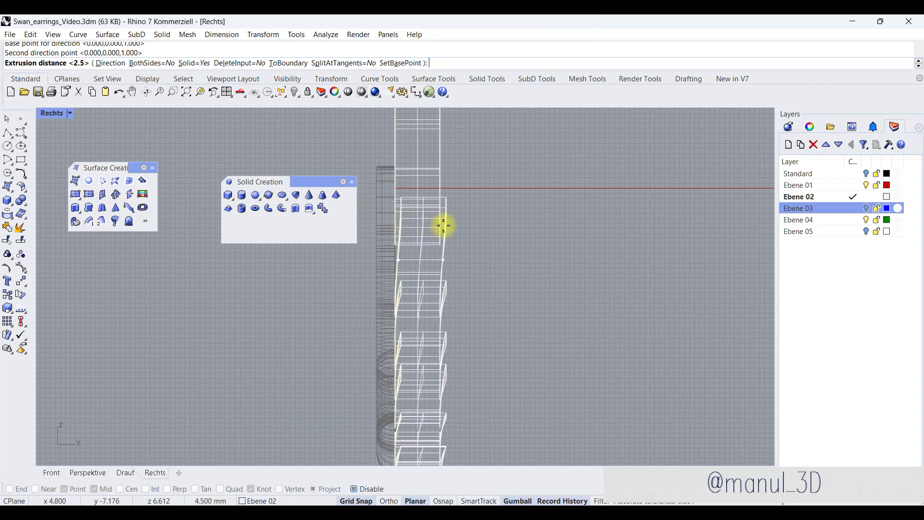
type("2")
key("Return")
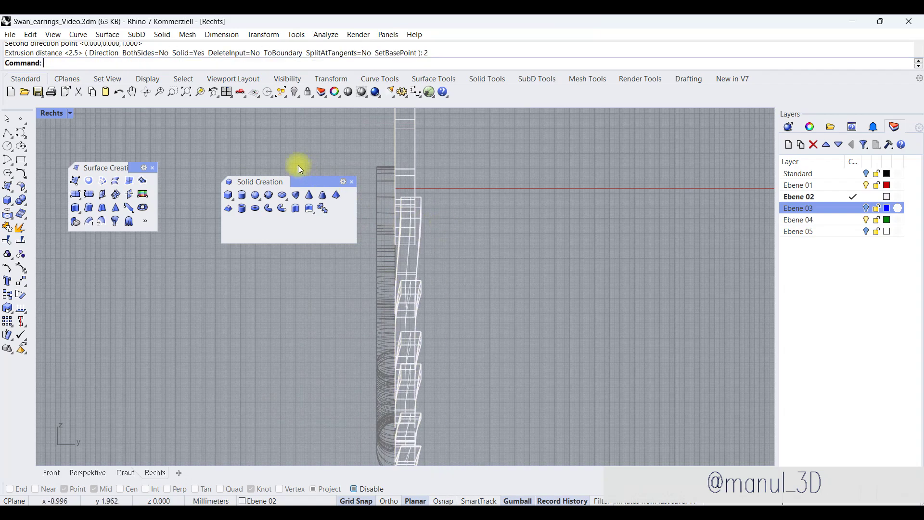
Step: Dismiss the solid creation tools and examine the extruded feathers in the maximized perspective view
scroll(421, 198, "down", 4)
left_click(352, 183)
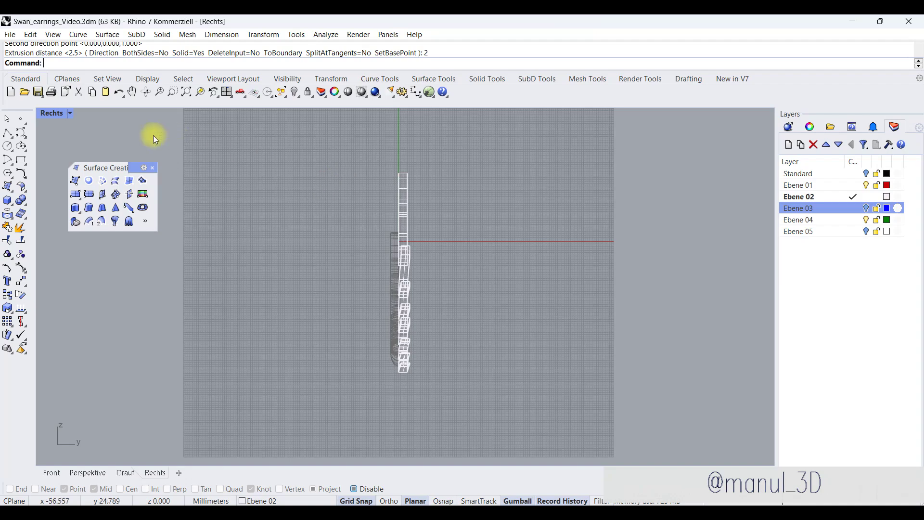
double_click(48, 116)
double_click(427, 114)
right_click_drag(345, 373, 164, 148)
Step: Undo the last edge fillet and close the floating solid and surface toolbars
key("ctrl+z")
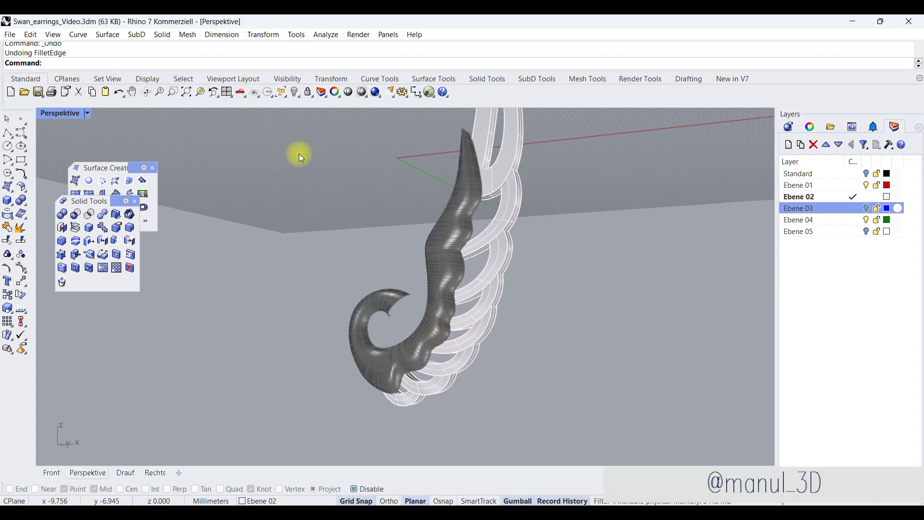
left_click(134, 202)
left_click(153, 168)
Step: Fillet the inner and outer front edges of the lowest feather with a 0.2 mm radius
left_click(21, 201)
left_click_drag(56, 196, 70, 191)
left_click(115, 217)
right_click_drag(370, 385, 413, 384)
scroll(415, 383, "up", 5)
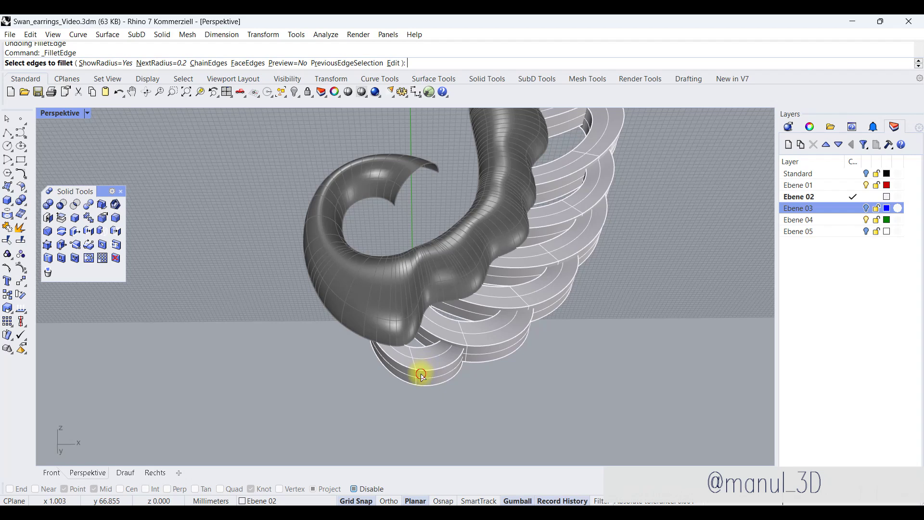
left_click(423, 350)
right_click(448, 321)
right_click(426, 320)
Step: Fillet the inner and outer front edges of the second and third feathers from the bottom at 0.2 mm
right_click(514, 353)
left_click(507, 339)
left_click(487, 320)
right_click(487, 320)
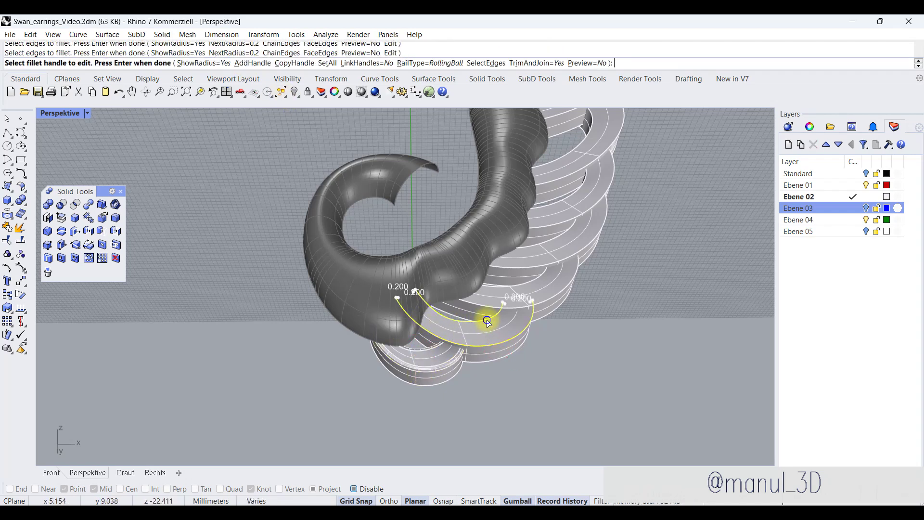
right_click(487, 321)
right_click(548, 303)
left_click(553, 301)
left_click(540, 276)
right_click(539, 276)
right_click(538, 277)
Step: Fillet the inner and outer front edges of the fourth and fifth feathers from the bottom at 0.2 mm
right_click(587, 248)
left_click(590, 243)
left_click(564, 234)
right_click(564, 234)
right_click(588, 218)
right_click_drag(584, 236, 538, 250)
scroll(538, 250, "up", 5)
right_click(537, 222)
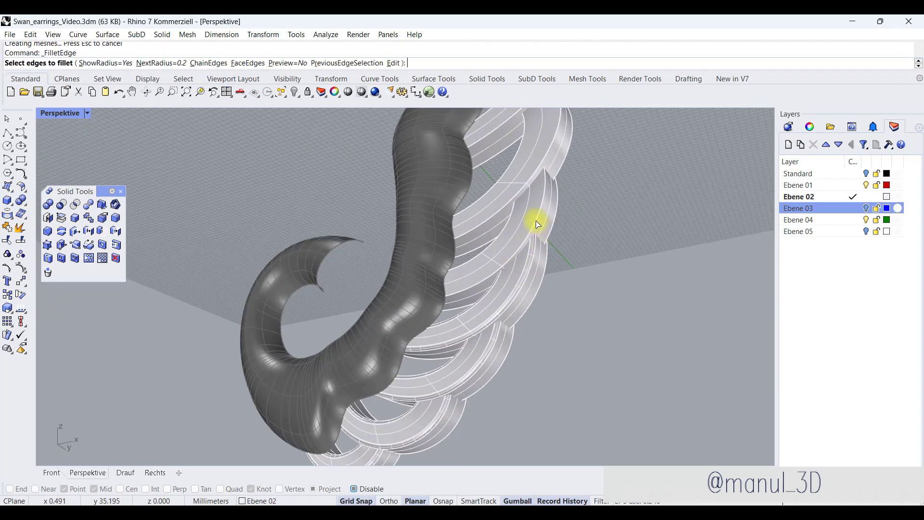
left_click(536, 225)
left_click(504, 231)
right_click(504, 232)
right_click(505, 233)
Step: Fillet the front edges of the next feather up with the same 0.2 mm radius
scroll(515, 341, "down", 4)
scroll(541, 205, "up", 4)
right_click(541, 206)
left_click(505, 259)
right_click(501, 262)
right_click(512, 221)
Step: Fillet the front edges of the remaining uppermost feathers at 0.2 mm
right_click(511, 221)
left_click(493, 203)
right_click(493, 269)
right_click(492, 268)
mouse_move(492, 268)
right_mouse_down()
mouse_move(499, 302)
mouse_move(501, 266)
right_mouse_up()
left_click(502, 264)
right_click(502, 266)
left_click(502, 266)
left_click(498, 207)
right_click(497, 205)
right_click(497, 204)
Step: Turn on layer Ebene 05 and untrim the cut edge of the head sphere
scroll(499, 207, "down", 8)
right_click_drag(476, 247, 377, 209)
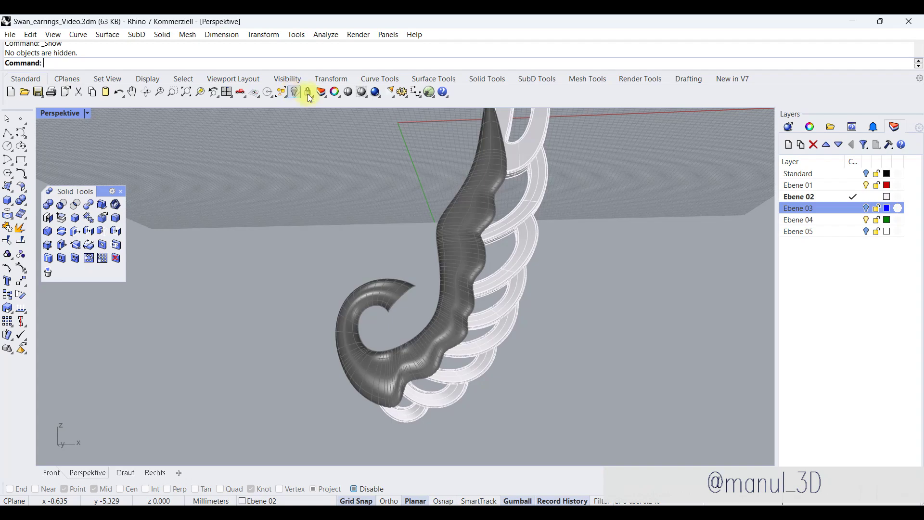
left_click(867, 231)
right_click_drag(411, 318, 308, 279)
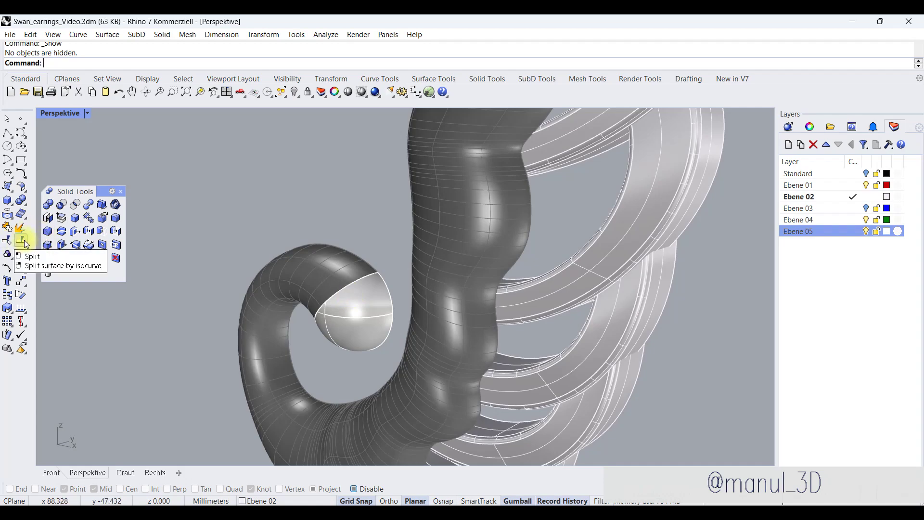
left_click(8, 241)
left_click(393, 335)
right_click_drag(367, 334, 361, 292)
Step: In the Right view, draw a vertical polyline from the origin (0) down past the lowest feather
double_click(63, 109)
scroll(499, 363, "down", 6)
scroll(517, 361, "up", 10)
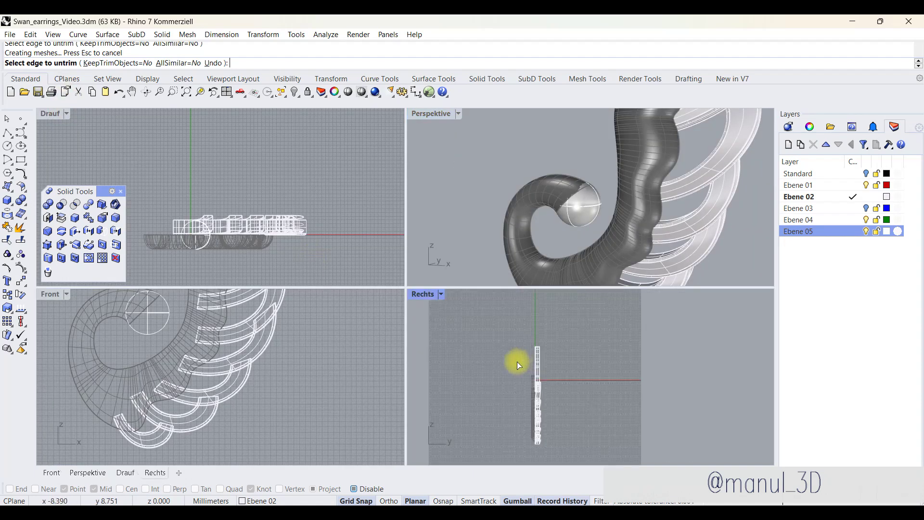
left_click(4, 137)
double_click(418, 295)
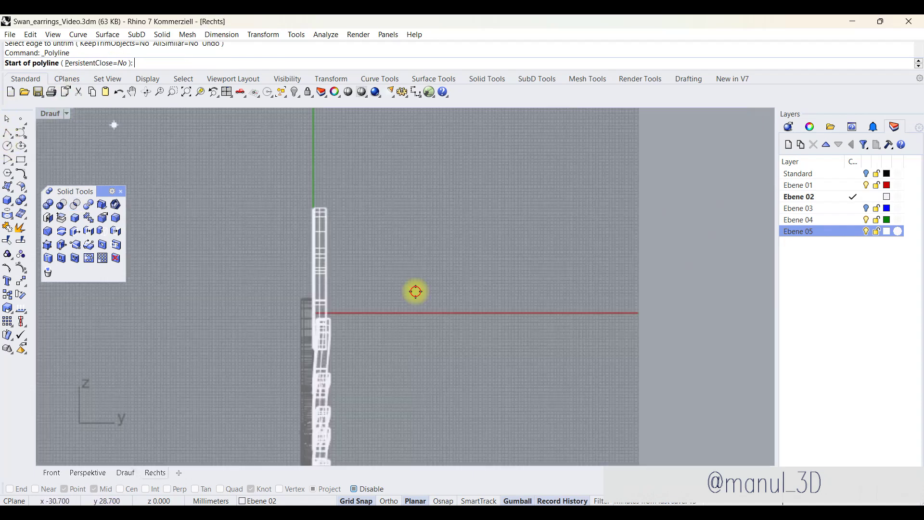
right_click_drag(339, 279, 367, 241)
scroll(367, 240, "down", 4)
type("0")
key("Return")
scroll(382, 216, "down", 2)
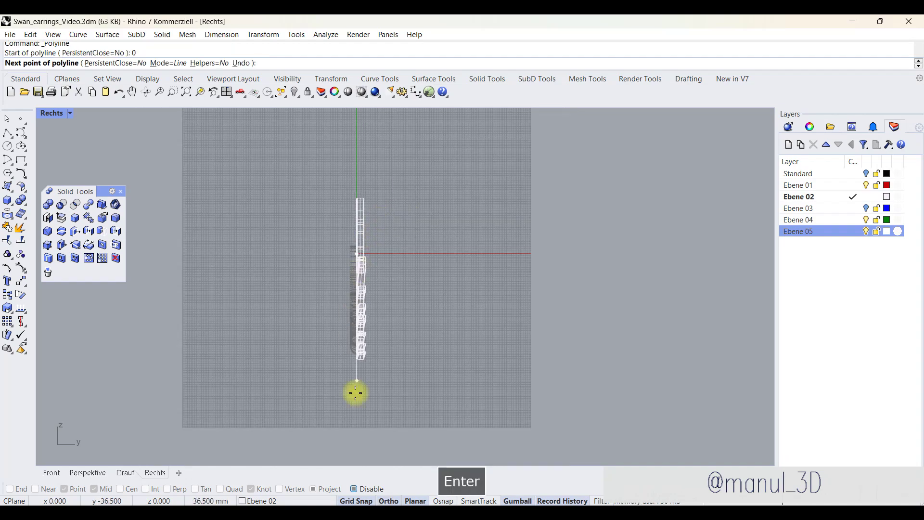
left_click(355, 445, "shift")
right_click(355, 446)
Step: Split the head sphere with the vertical line and delete the half on the feather side
left_click(356, 444)
scroll(366, 323, "up", 4)
right_click_drag(364, 317, 387, 284)
scroll(383, 277, "up", 14)
left_click(391, 277)
scroll(366, 250, "down", 3)
left_click(22, 243)
left_click(350, 396)
key("Return")
left_click(339, 207, "ctrl")
key("Delete")
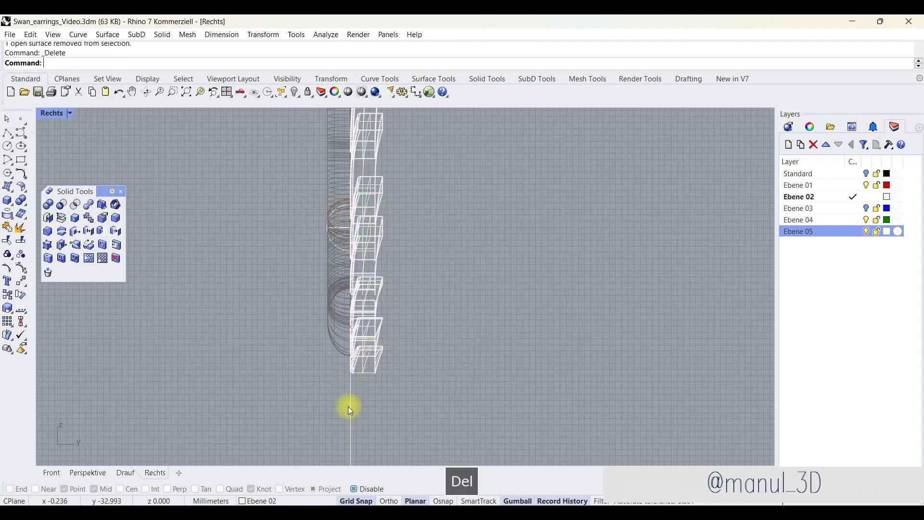
Step: Unlock the swan body and make layer Ebene 04 current
double_click(58, 115)
double_click(429, 114)
right_click_drag(289, 326, 418, 237)
left_click(397, 265)
scroll(419, 238, "down", 6)
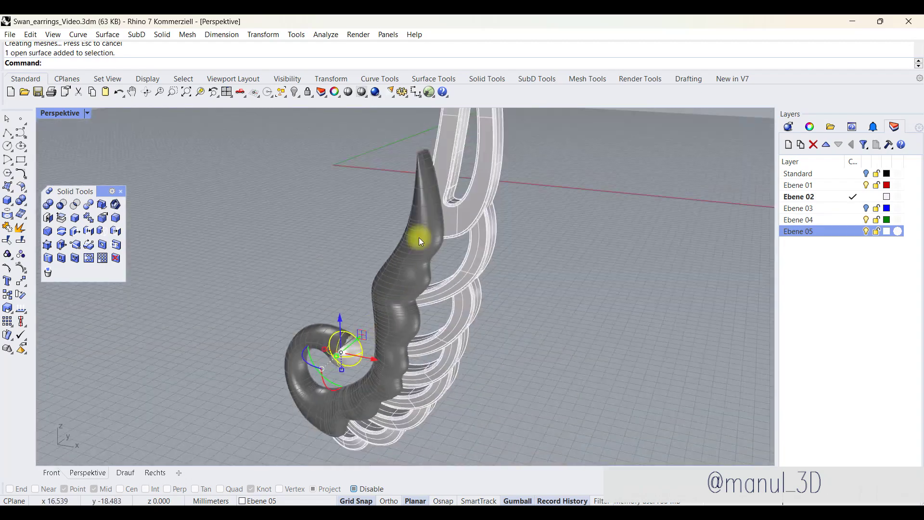
scroll(419, 237, "up", 3)
right_click_drag(419, 168, 410, 214)
scroll(410, 214, "up", 3)
right_click(308, 92)
mouse_move(308, 204)
right_mouse_down()
mouse_move(351, 247)
mouse_move(636, 339)
right_mouse_up()
left_click(853, 220)
Step: Draw a straight polyline between the two open corners at the body's upper tip
right_click_drag(561, 237, 413, 320)
scroll(413, 320, "up", 8)
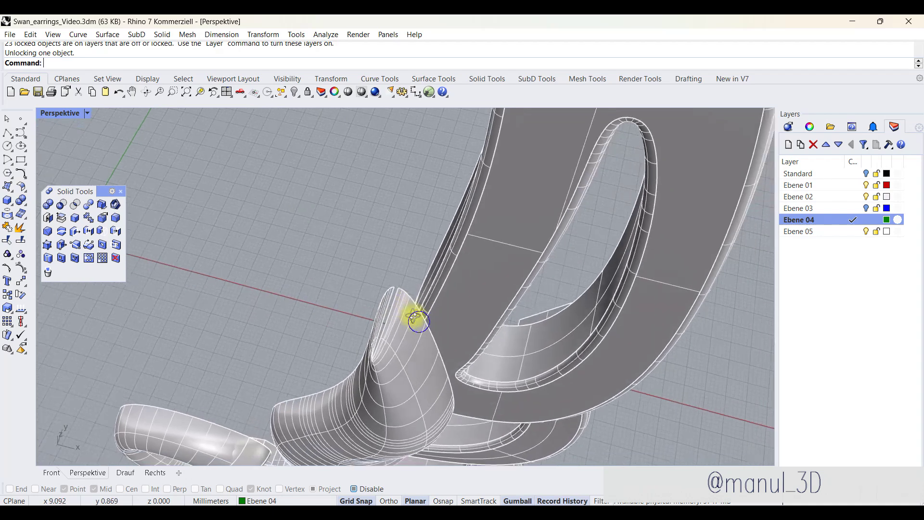
left_click(6, 134)
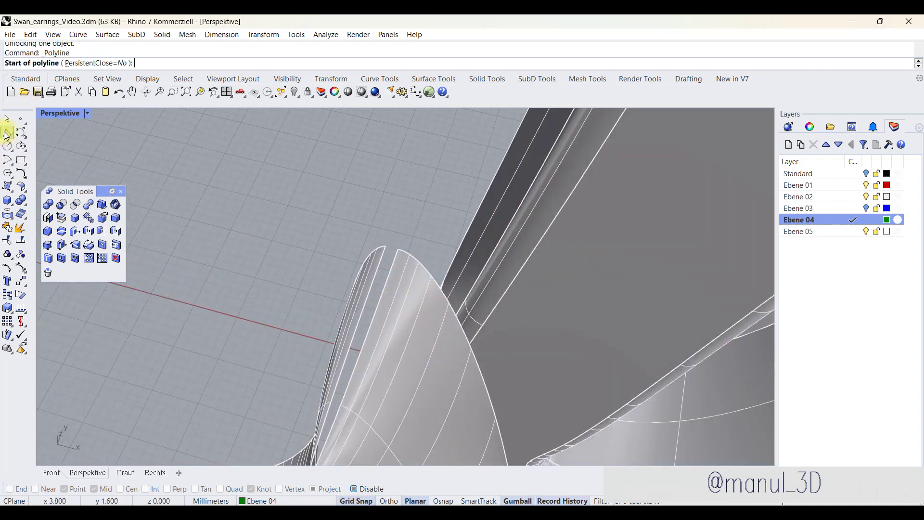
left_click(386, 247, "alt")
left_click(397, 250, "alt")
right_click(398, 249)
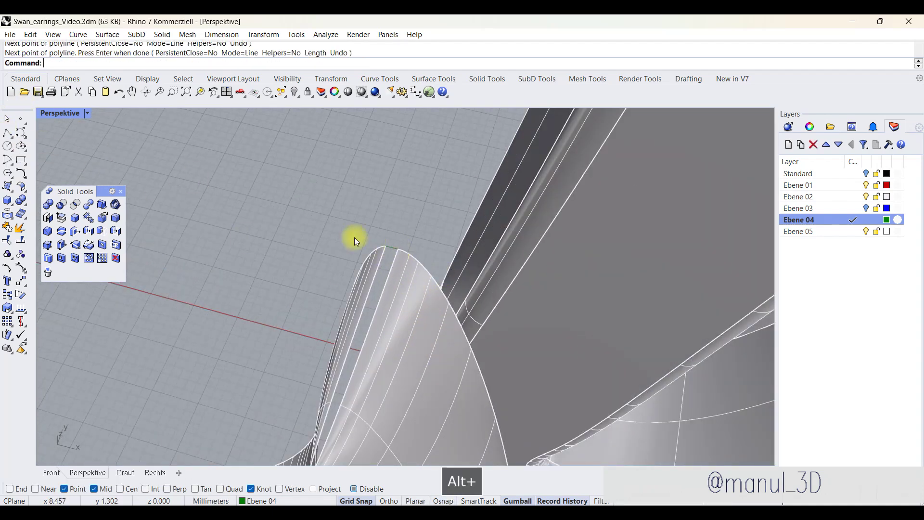
Step: Loft a cap surface between the upper tip's open edge and the straight line
left_click(8, 186)
left_click_drag(46, 183, 86, 149)
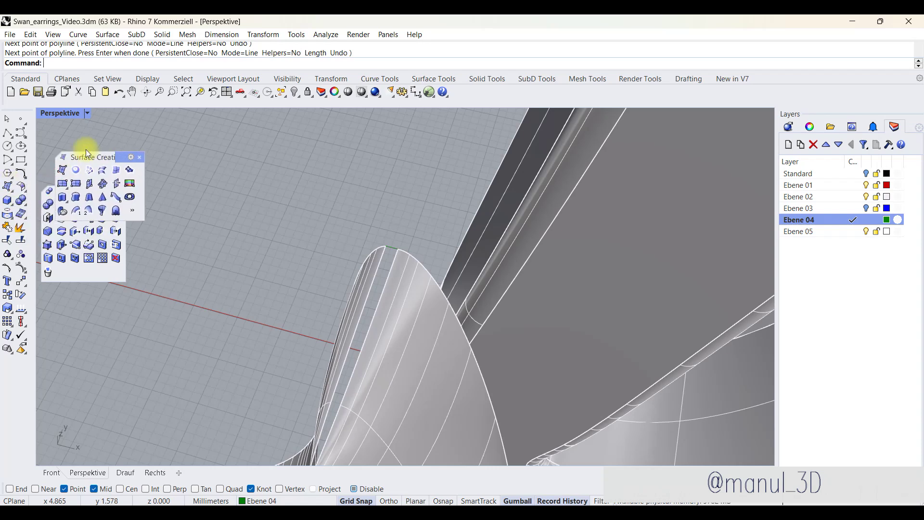
left_click(102, 168)
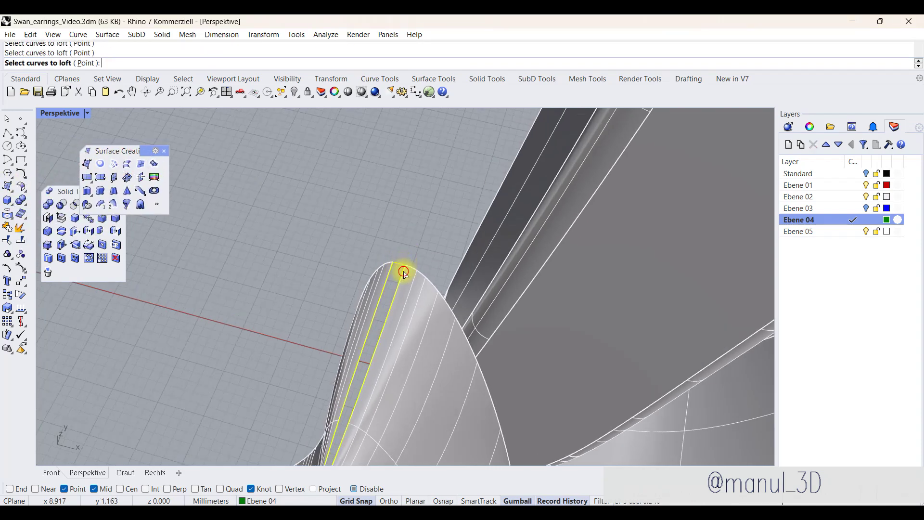
key("Return")
key("Return")
Step: Join the tip cap to the body and delete the helper line at the tip
left_click(7, 228, "shift")
left_click_drag(367, 237, 427, 268)
key("Delete")
Step: Hide the half sphere and draw a straight polyline between the corners of the neck's open end
scroll(402, 179, "down", 5)
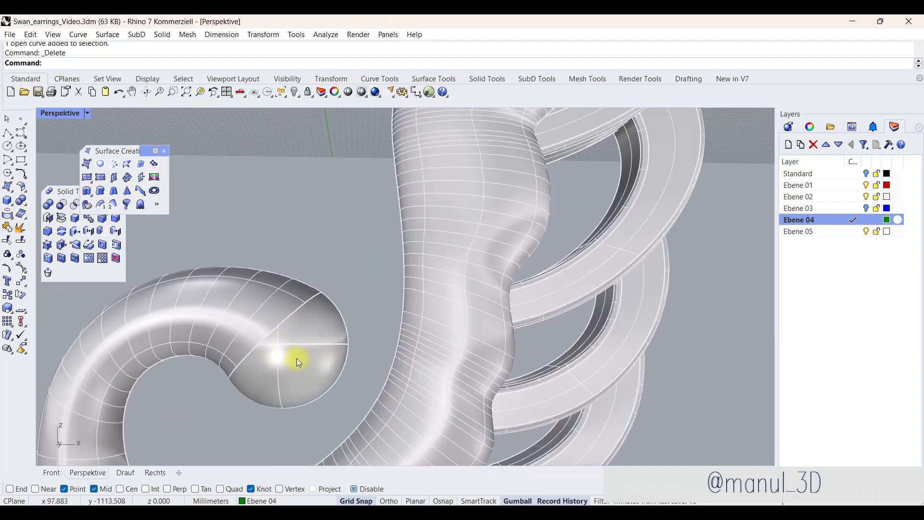
left_click(297, 358)
left_click(295, 92)
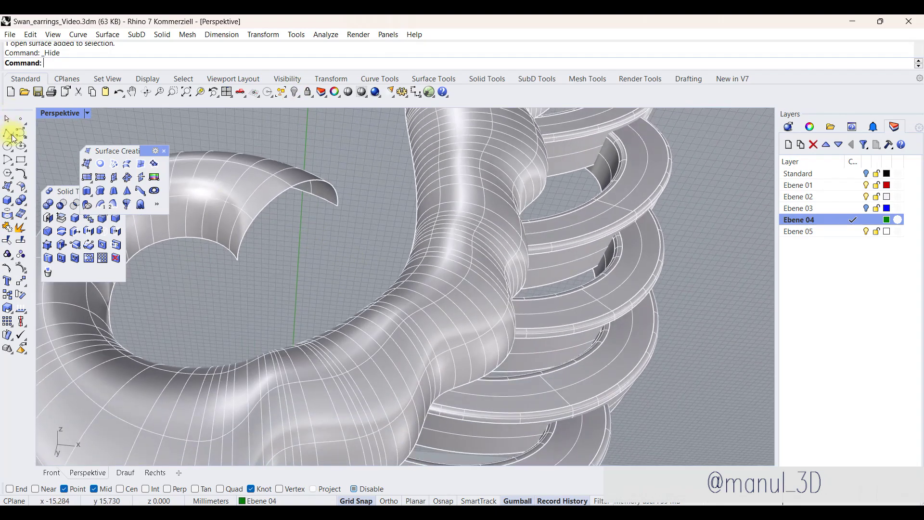
left_click(239, 261)
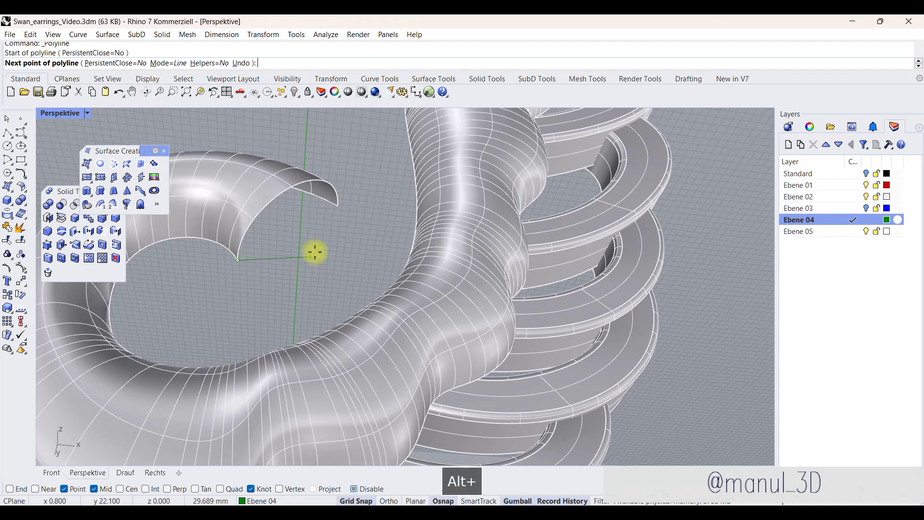
left_click(340, 211)
right_click(187, 141)
Step: Loft a cap surface between the neck's open arc edge and its straight line
left_click(127, 163)
left_click(340, 194)
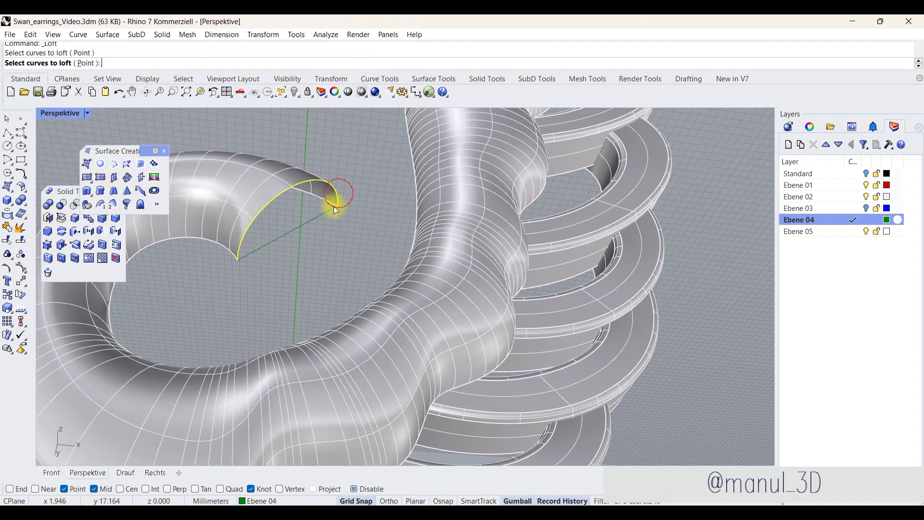
left_click(328, 210)
right_click(289, 202)
key("Return")
Step: Join the neck cap to the body and delete the helper line at the neck end
left_click(310, 201)
left_click(227, 175, "shift")
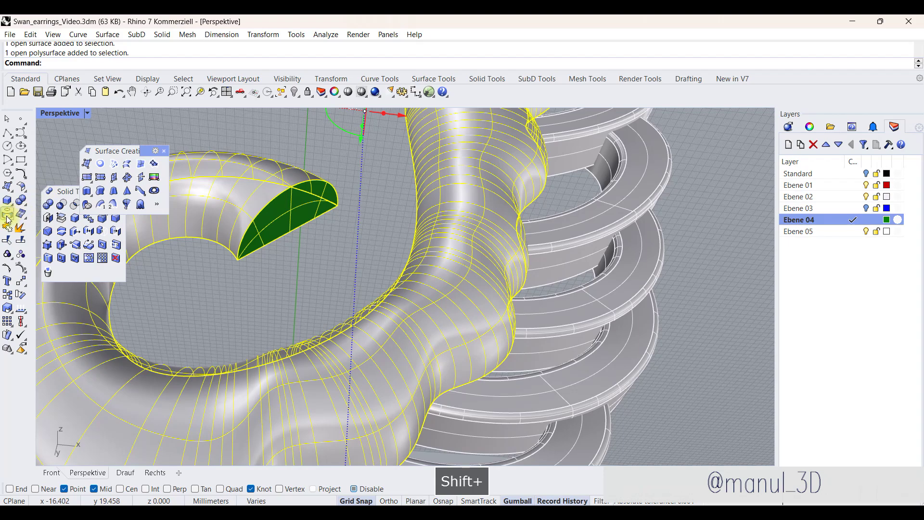
left_click_drag(171, 120, 349, 269)
key("Delete")
Step: Duplicate the border of the body's open back as a curve
scroll(366, 240, "down", 5)
right_click_drag(360, 233, 389, 173)
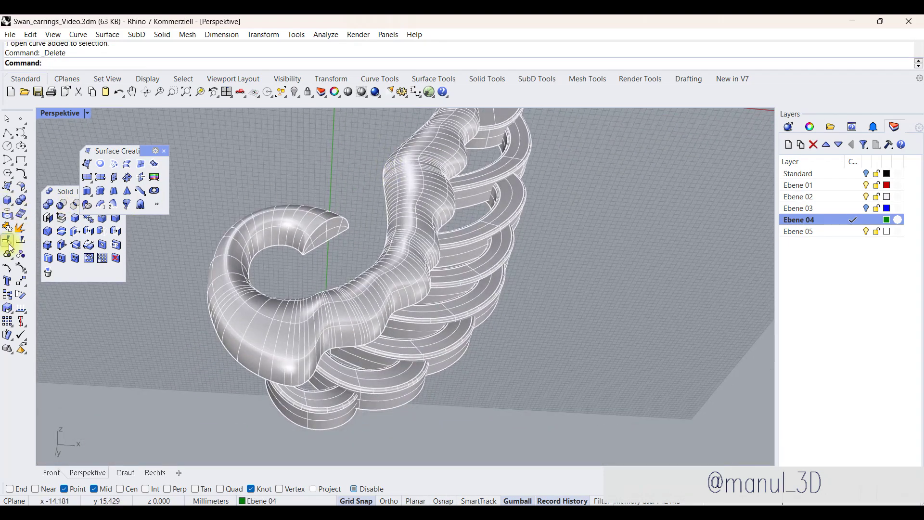
left_click(123, 191)
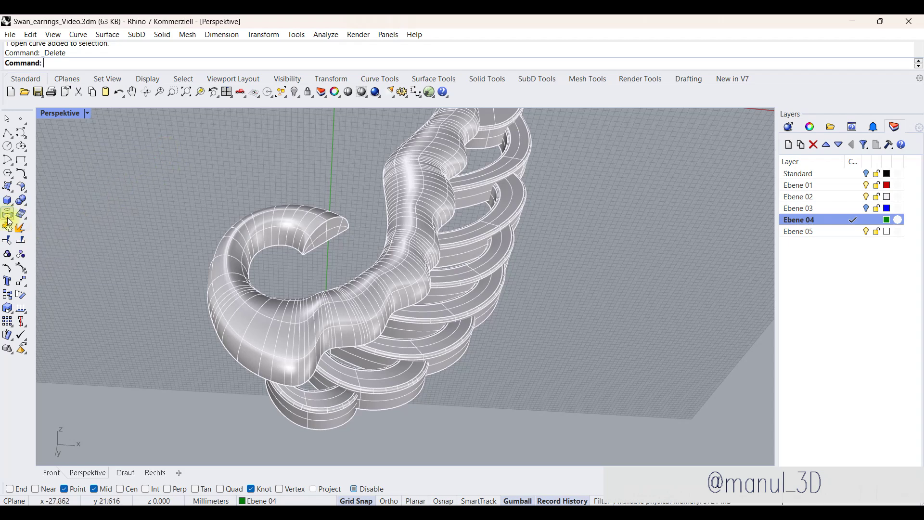
left_click(7, 213)
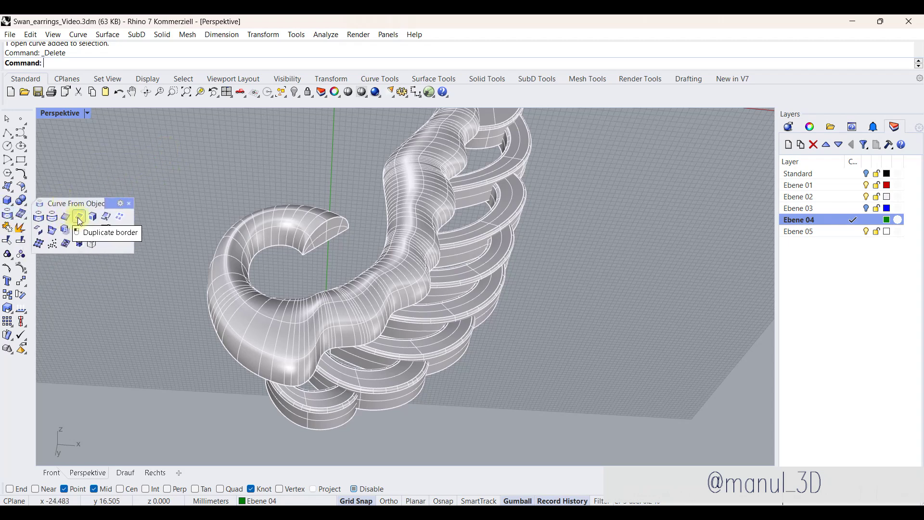
left_click(79, 218)
key("Return")
right_click_drag(261, 324, 524, 222)
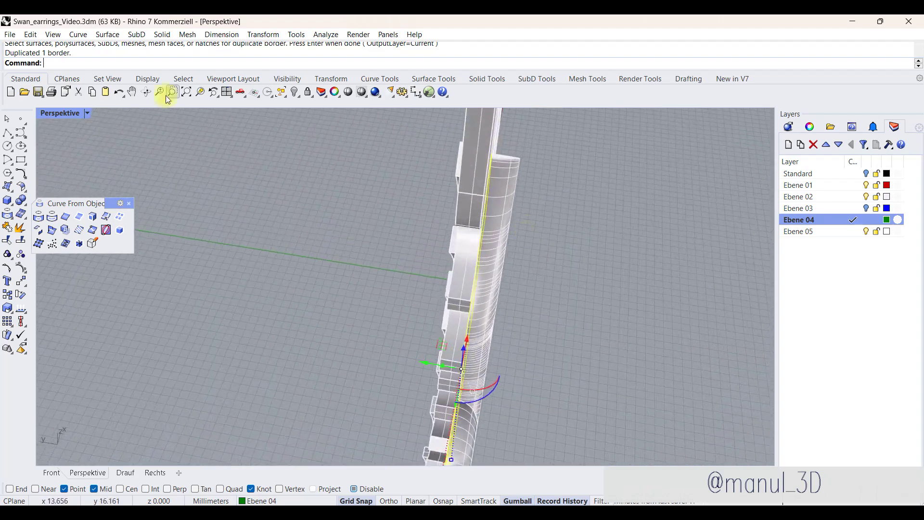
Step: In the Right view, extrude the body's border curve 2.6 mm toward the feathers with BothSides=No and Solid=No
double_click(60, 115)
double_click(429, 294)
scroll(386, 342, "down", 4)
right_click_drag(370, 132, 355, 218)
scroll(355, 218, "up", 6)
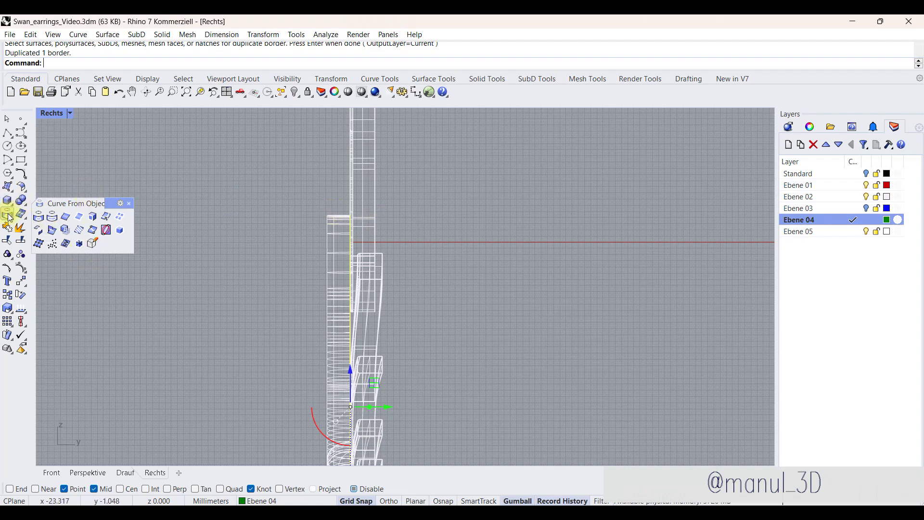
left_click_drag(55, 198, 101, 157)
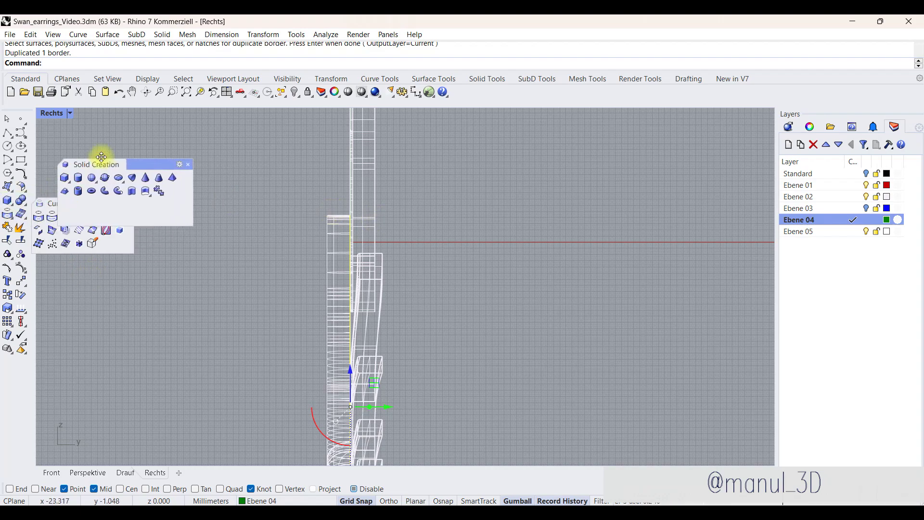
left_click(131, 193)
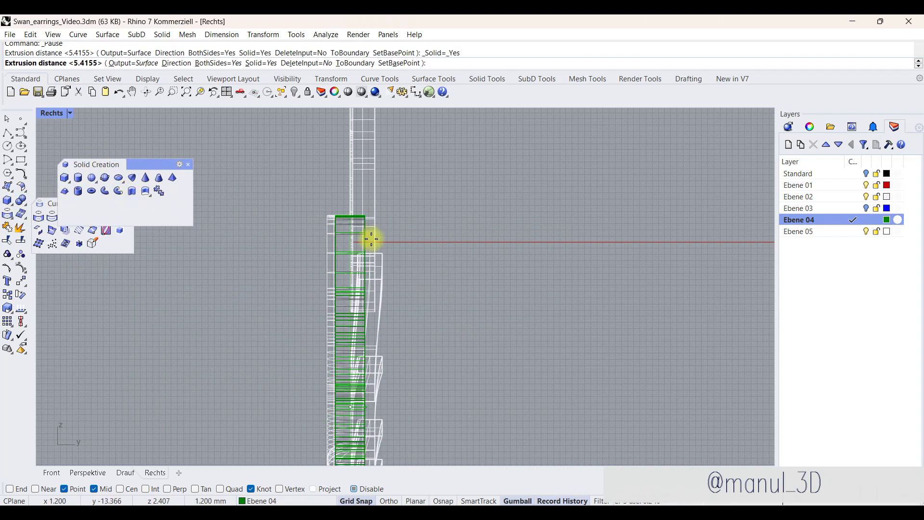
left_click(219, 65)
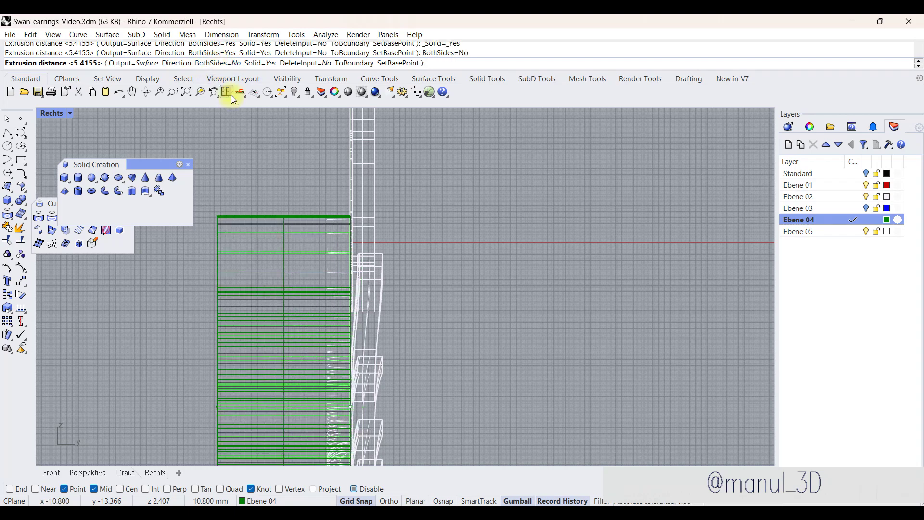
left_click(260, 64)
scroll(380, 242, "up", 3)
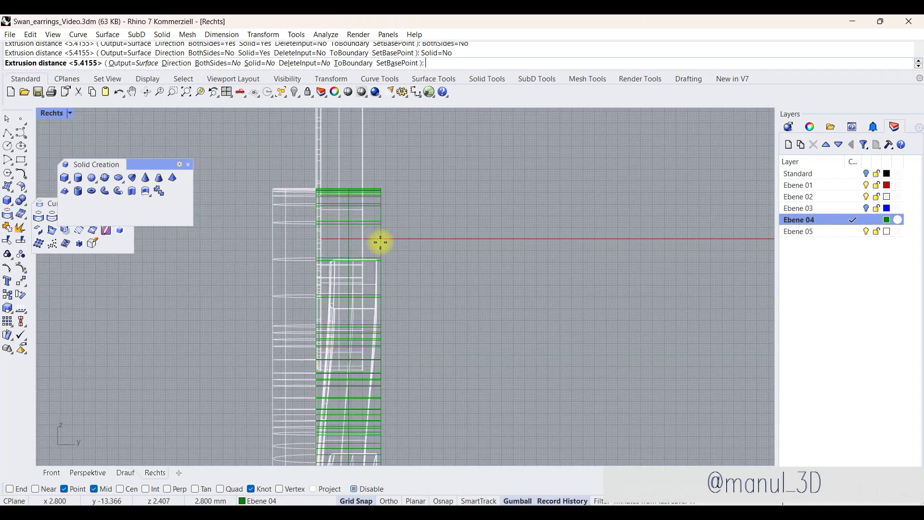
left_click(376, 242)
Step: Delete the duplicated border curve and join the extruded wall to the body in the perspective view
double_click(51, 114)
double_click(420, 118)
right_click_drag(533, 291, 427, 237)
key("Delete")
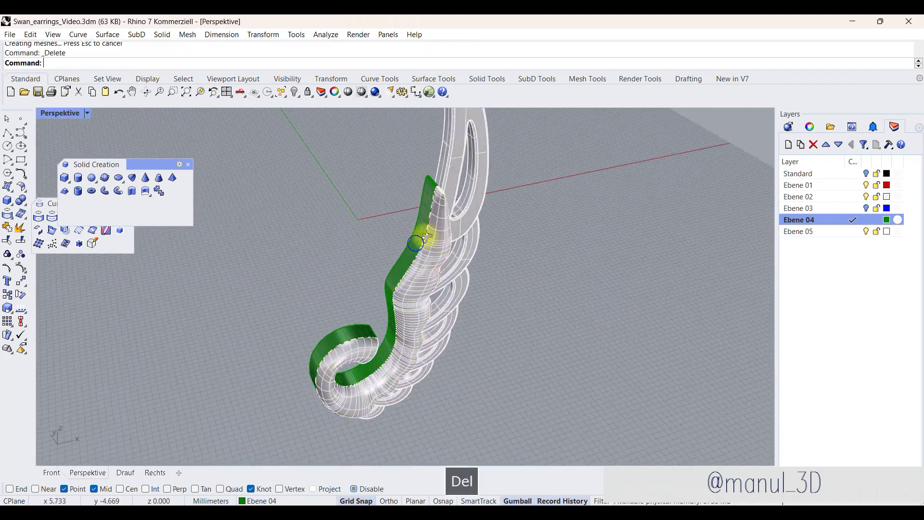
left_click(427, 236)
scroll(427, 236, "up", 3)
scroll(416, 284, "up", 2)
mouse_move(424, 298)
right_mouse_down()
mouse_move(415, 250)
mouse_move(424, 337)
mouse_move(417, 281)
right_mouse_up()
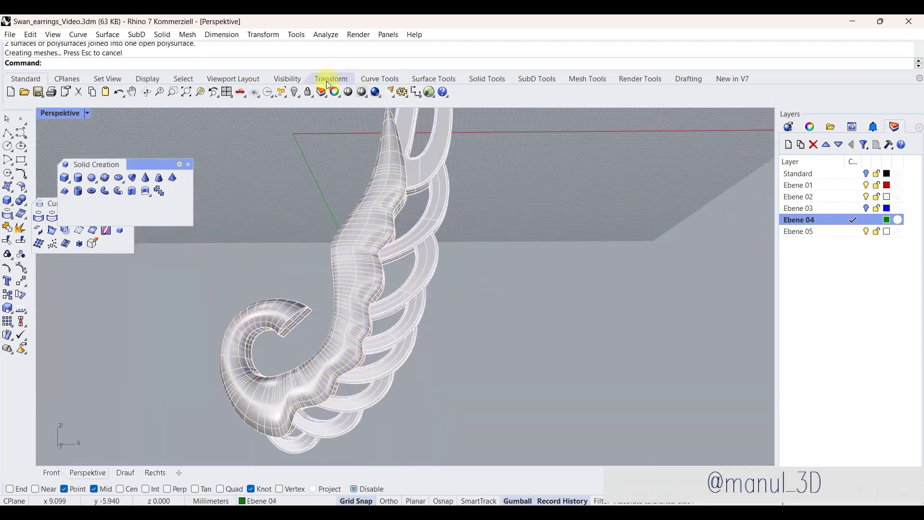
Step: Show the hidden half sphere and duplicate its border as a curve
left_click(296, 92)
scroll(299, 337, "up", 5)
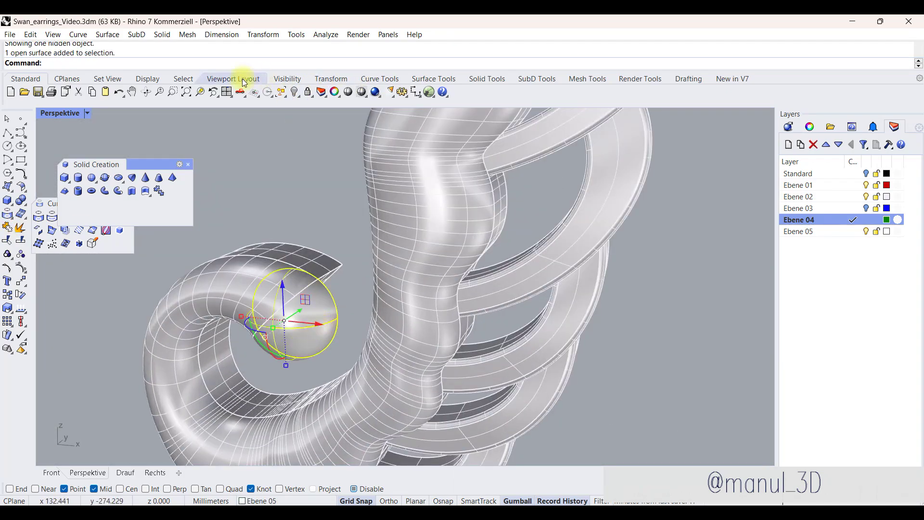
left_click(191, 165)
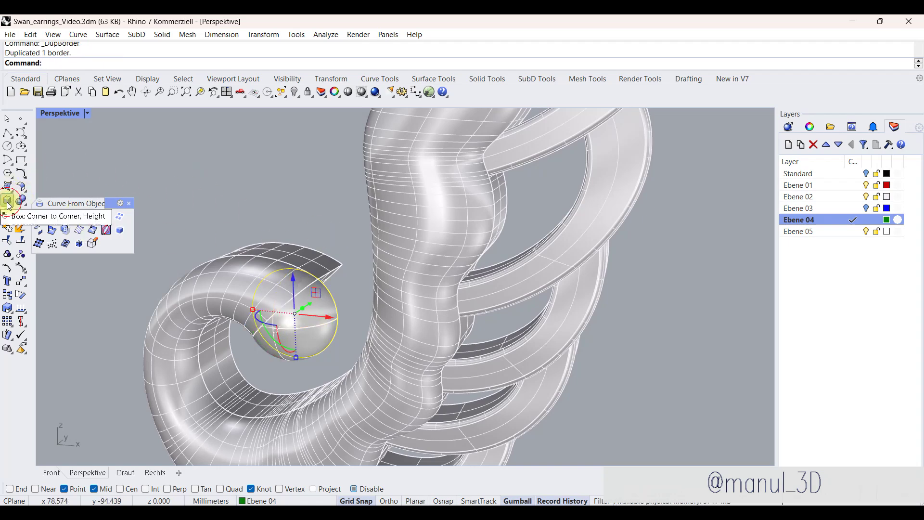
left_click(76, 218)
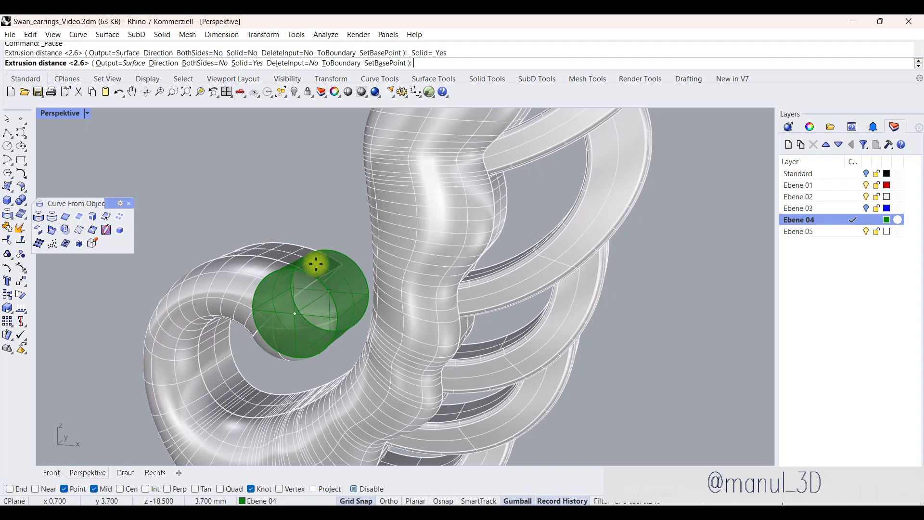
Step: In the Right view, extrude the half sphere's border curve 2.6 mm toward the back with Solid=No
double_click(60, 112)
double_click(433, 299)
scroll(392, 269, "down", 3)
scroll(380, 327, "up", 6)
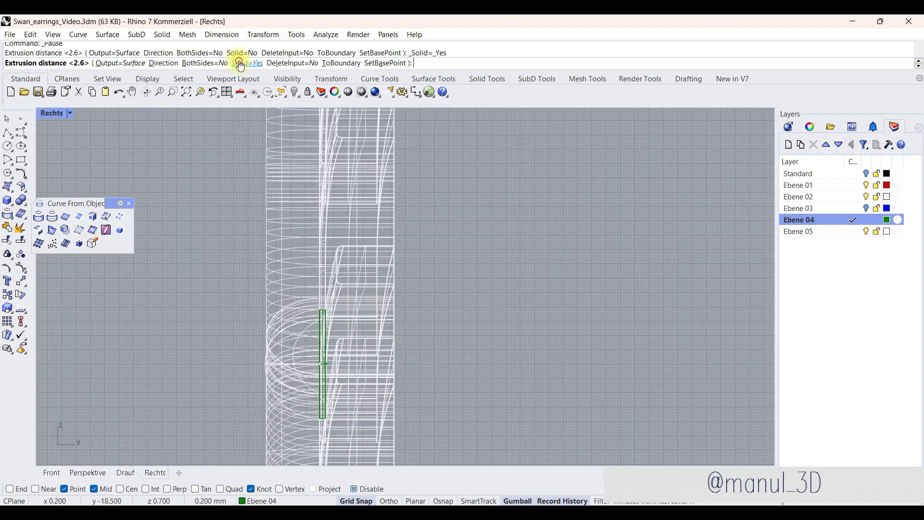
right_click(394, 330)
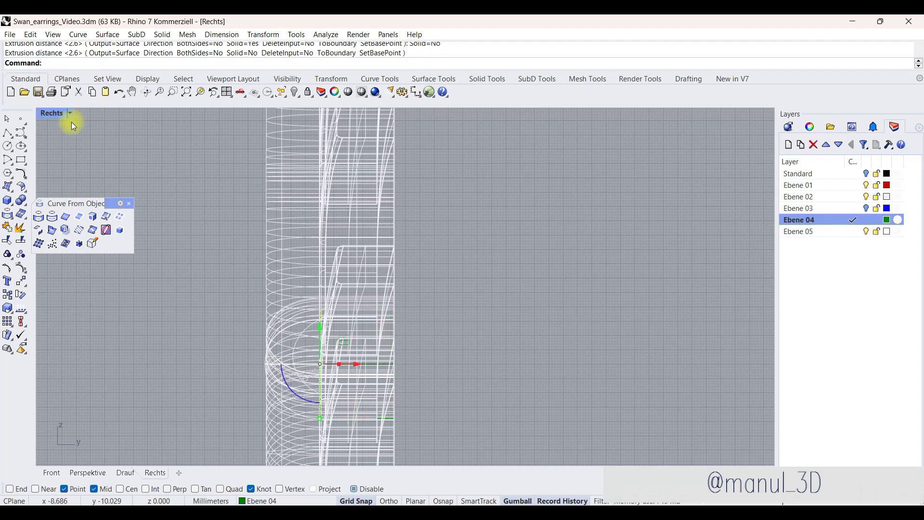
Step: Delete the half sphere's duplicated border curve and join the extruded wall to the half sphere
double_click(62, 114)
double_click(437, 115)
scroll(327, 312, "up", 4)
key("Delete")
left_click(361, 296)
left_click(234, 381, "shift")
left_click(21, 228)
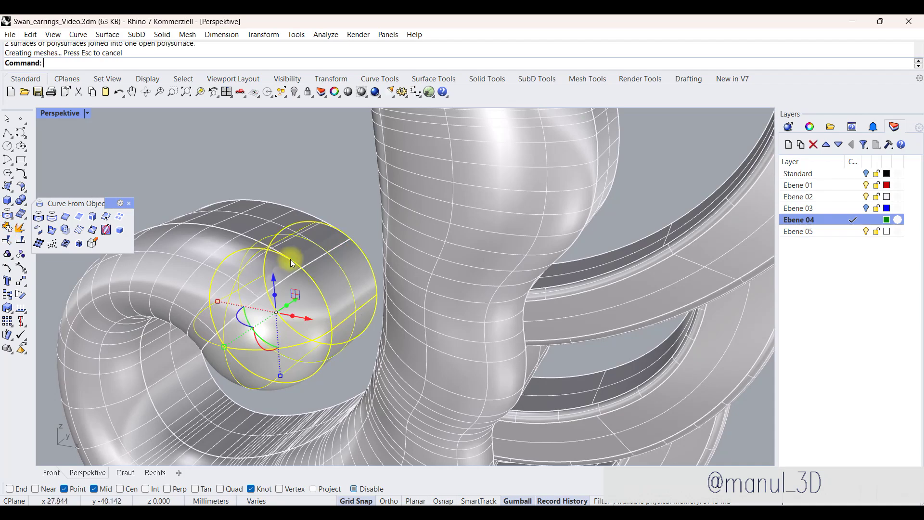
Step: On layer Ebene 01, draw a straight vertical polyline in the Right view along the earring's full height near its back
scroll(288, 258, "down", 5)
right_click_drag(299, 267, 62, 134)
double_click(61, 114)
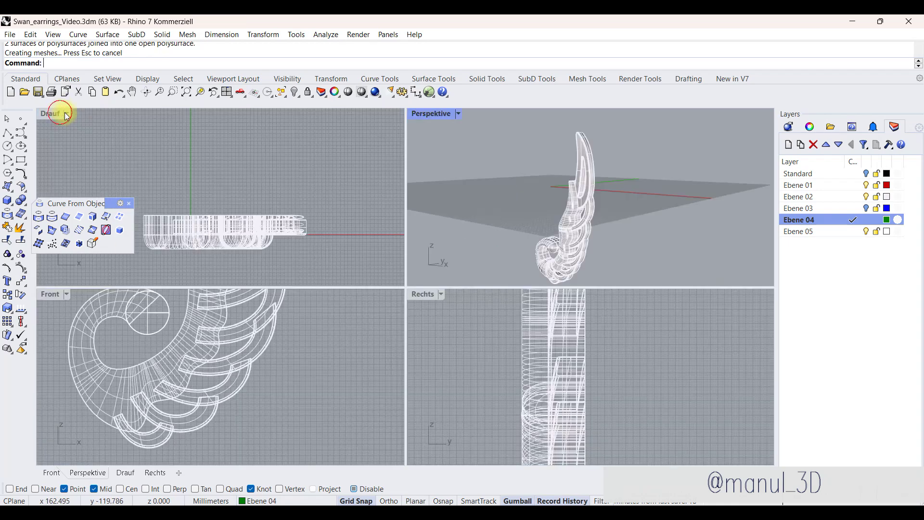
double_click(428, 294)
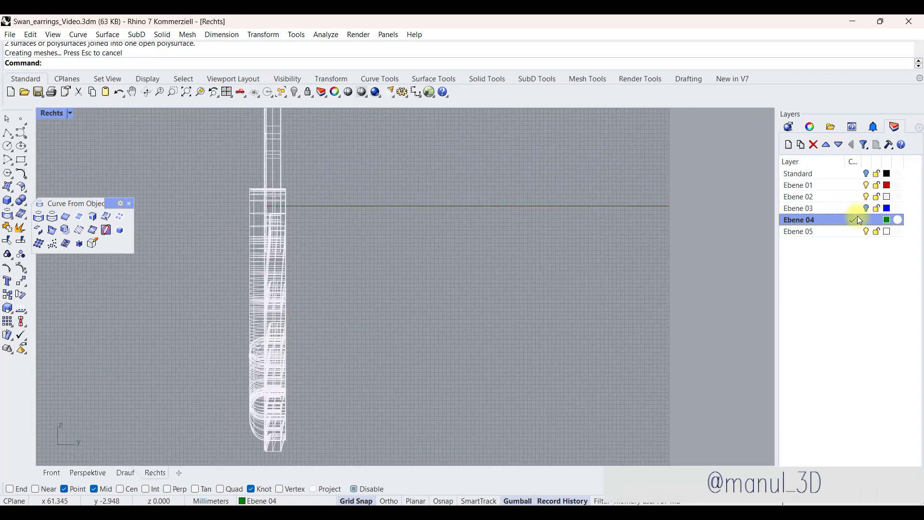
left_click(855, 185)
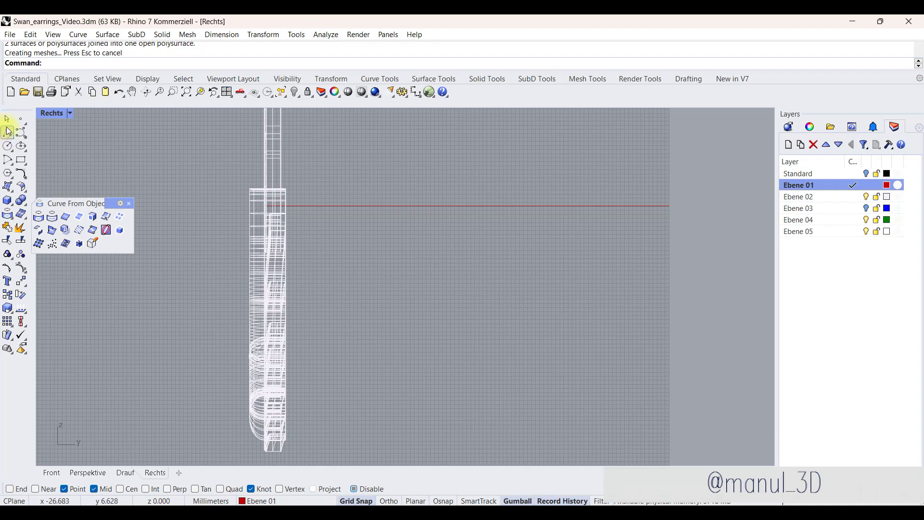
scroll(283, 192, "up", 5)
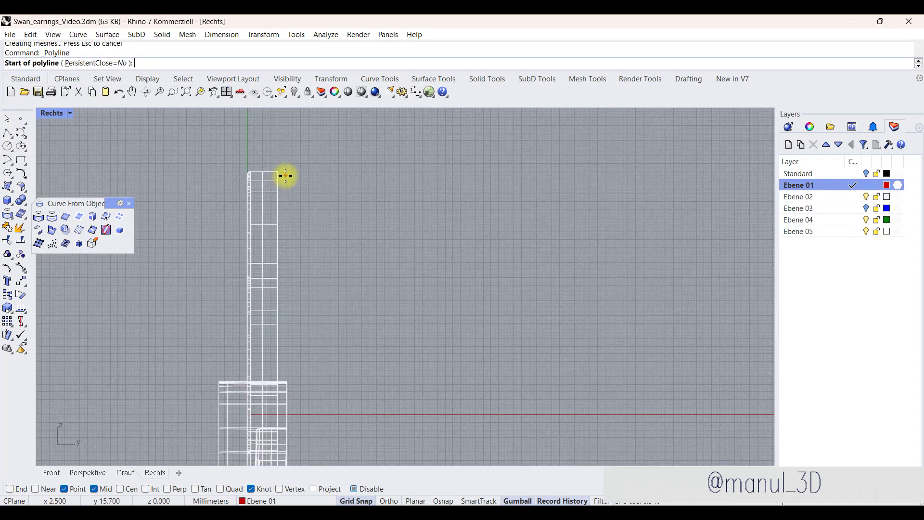
left_click(271, 133)
scroll(269, 136, "down", 5)
key("shift")
mouse_move(292, 384)
right_mouse_down()
mouse_move(292, 288)
mouse_move(280, 397)
right_mouse_up()
left_click(272, 372)
key("Return")
Step: Split all earring parts along the vertical line and delete the slices behind it together with the line
scroll(274, 367, "up", 5)
scroll(280, 397, "down", 9)
right_click_drag(268, 233, 257, 337)
scroll(255, 157, "up", 6)
scroll(256, 233, "down", 8)
scroll(257, 234, "down", 2)
left_click(311, 238)
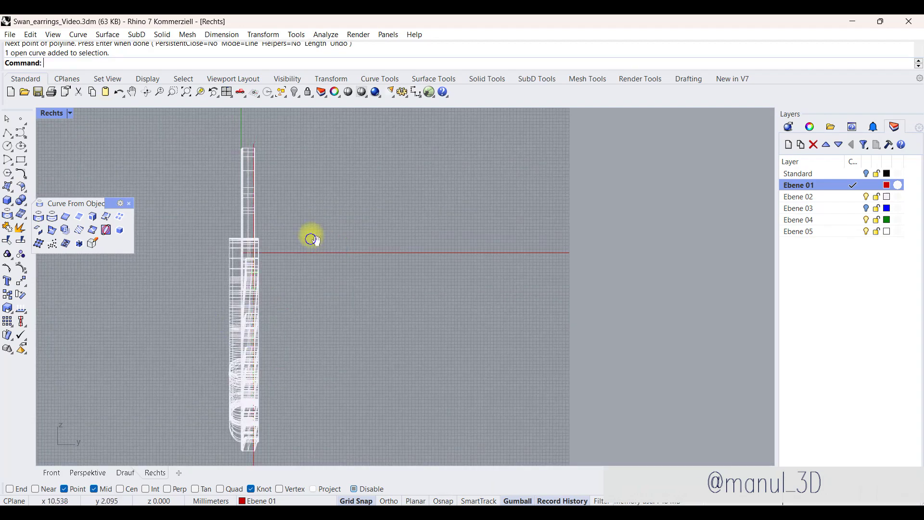
right_click_drag(311, 238, 317, 223)
scroll(317, 223, "down", 2)
left_click_drag(304, 396, 304, 396)
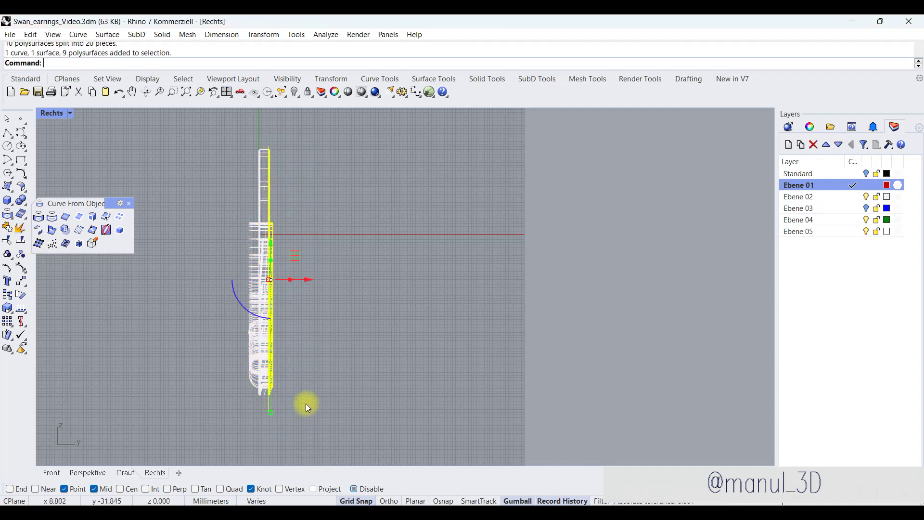
key("Delete")
Step: Cap the open backs of all earring parts and combine the parts with a Boolean union
double_click(57, 114)
double_click(447, 121)
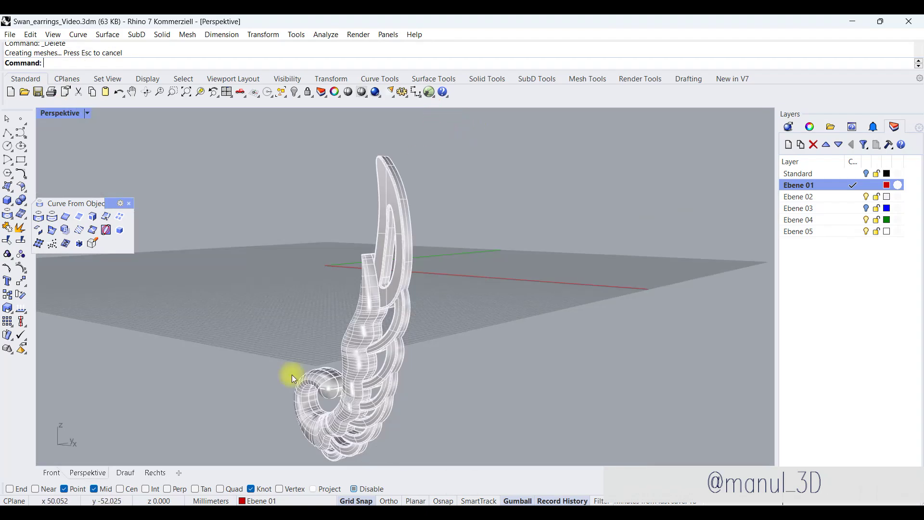
right_click_drag(294, 379, 359, 313)
scroll(354, 374, "up", 5)
right_click_drag(351, 369, 380, 184)
scroll(466, 327, "down", 7)
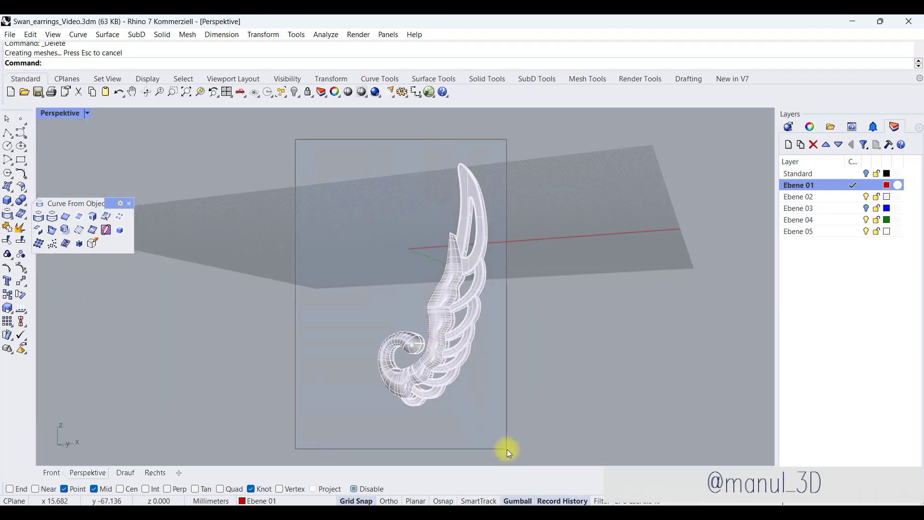
left_click_drag(507, 449, 506, 447)
left_click(24, 206)
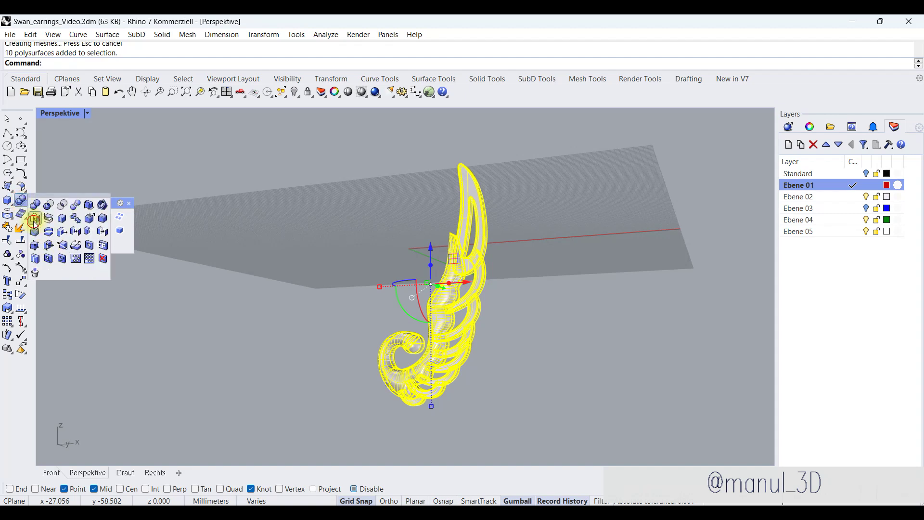
left_click(36, 222)
left_click(254, 241)
left_click_drag(296, 136, 561, 432)
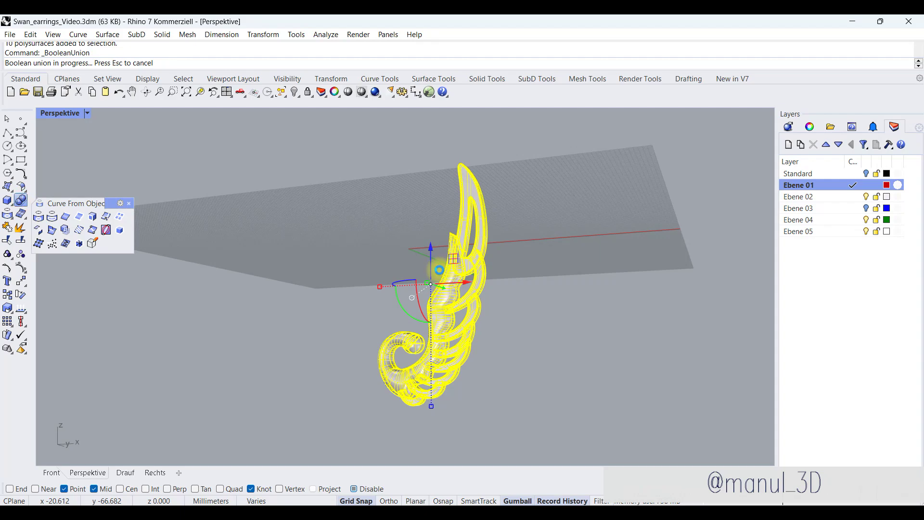
Step: Turn on layer Ebene 03 with the outline curves and unlock the locked objects
scroll(435, 388, "up", 6)
left_click(482, 402)
right_click_drag(482, 402, 568, 333)
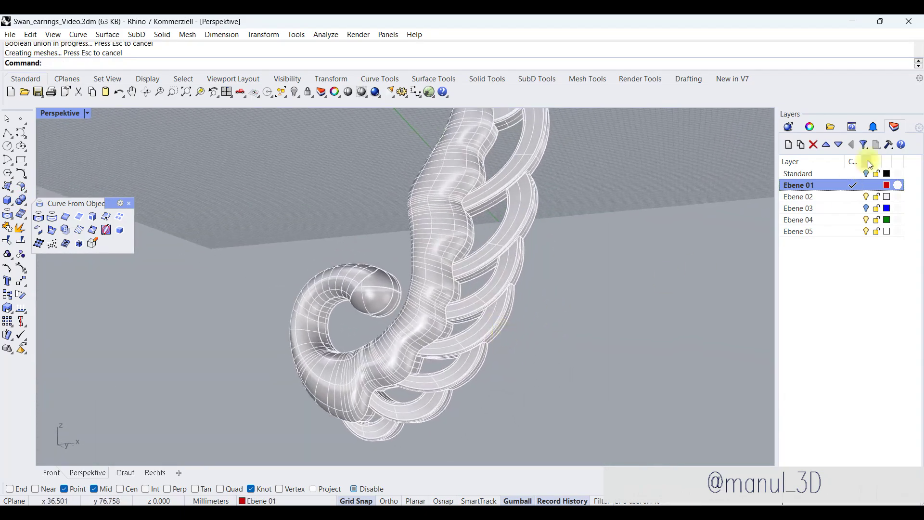
left_click(866, 210)
scroll(411, 359, "up", 5)
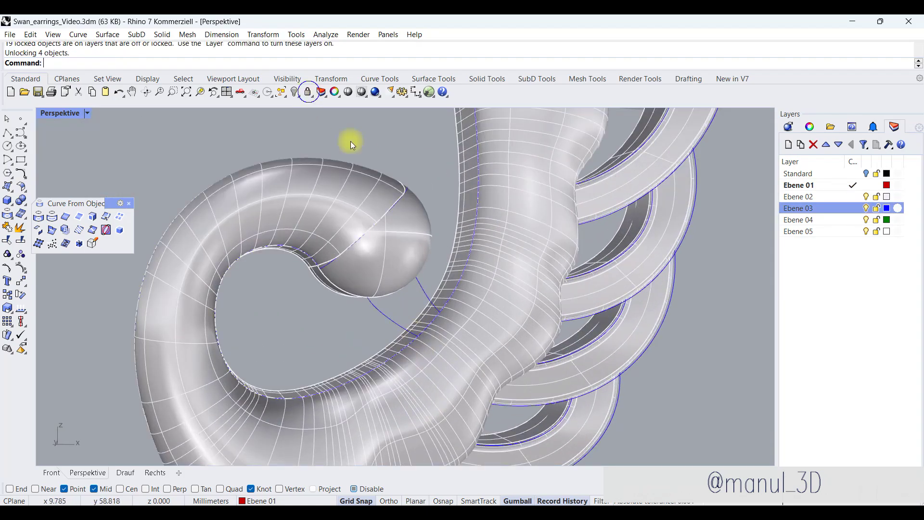
scroll(389, 312, "down", 5)
scroll(389, 312, "up", 4)
Step: Select the closed beak curve beneath the head and turn off layer Ebene 02 to hide the earring solids
left_click(433, 314)
right_click_drag(433, 315, 459, 281)
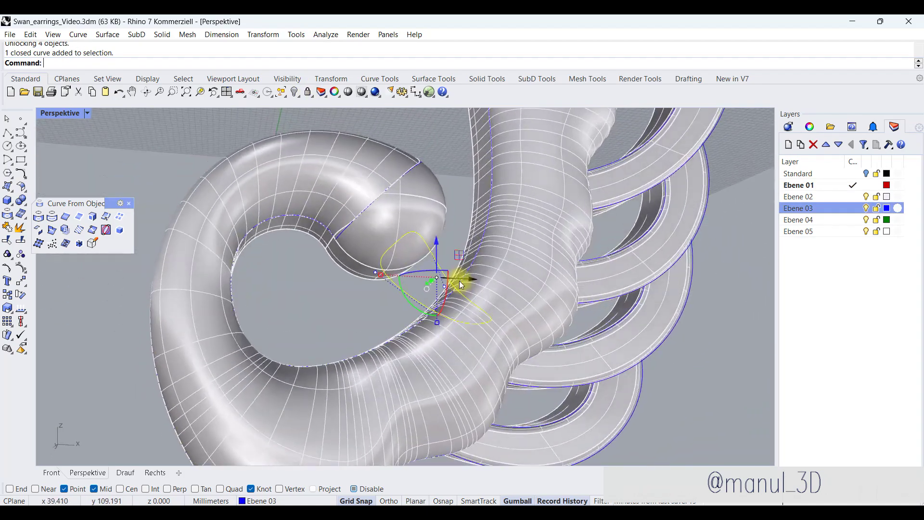
double_click(78, 117)
scroll(621, 196, "up", 2)
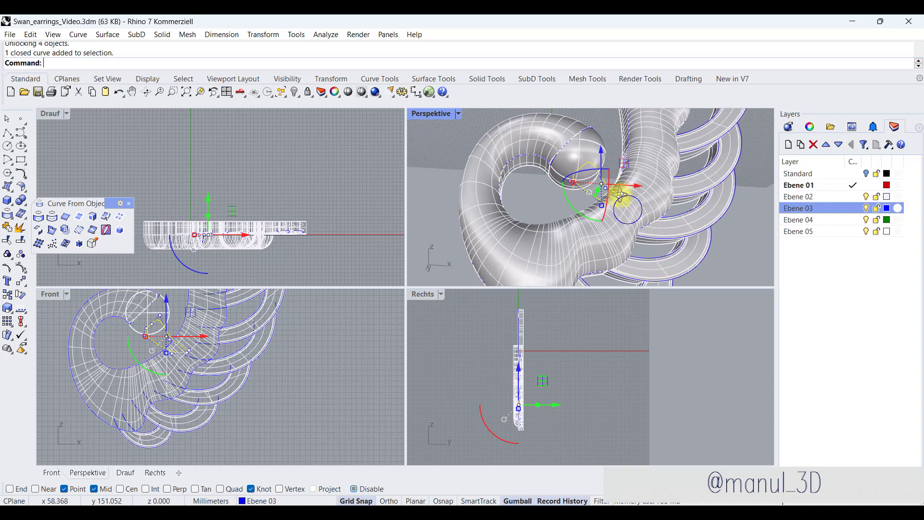
left_click(866, 197)
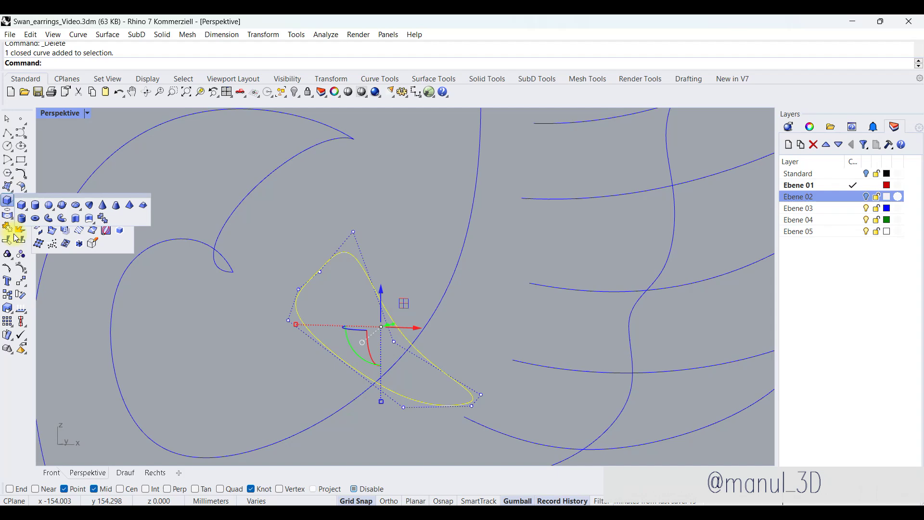
Step: Extrude the closed beak curve 1.5 mm toward the back in the Right view with Solid=No
left_click(77, 218)
double_click(58, 113)
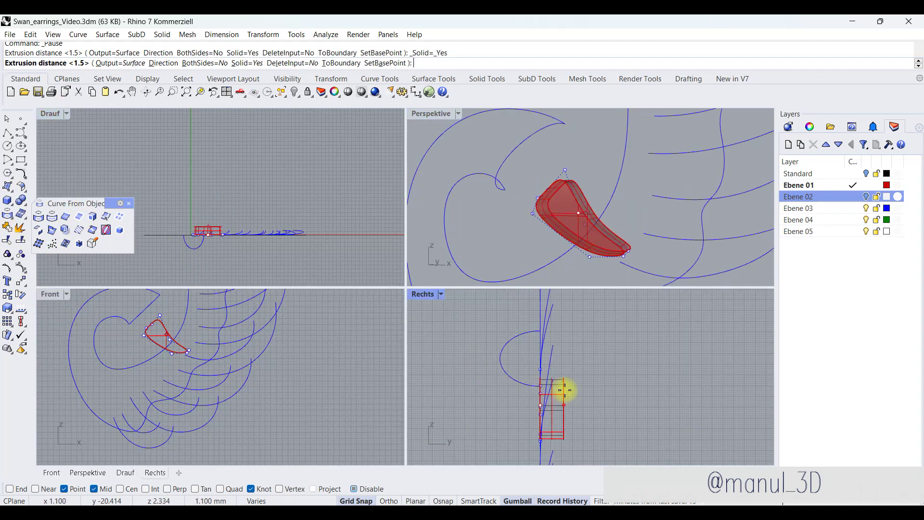
left_click(247, 63)
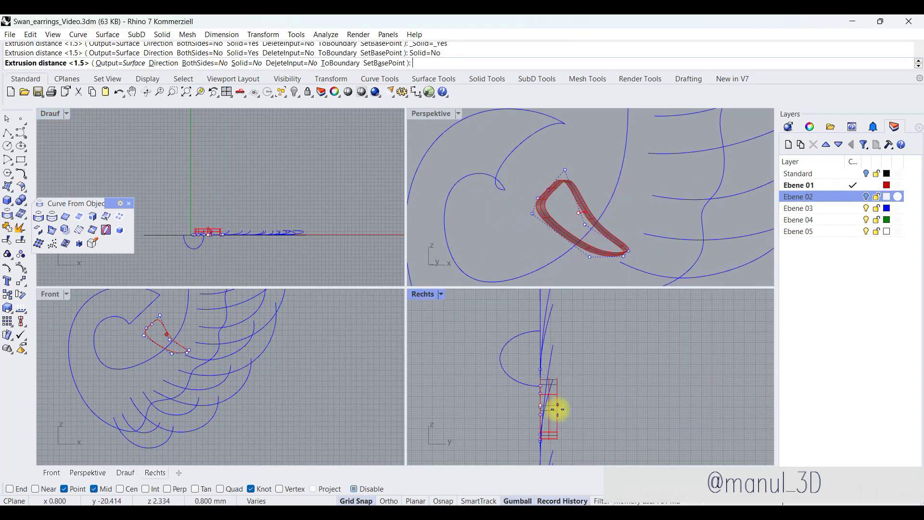
left_click(572, 399)
double_click(430, 114)
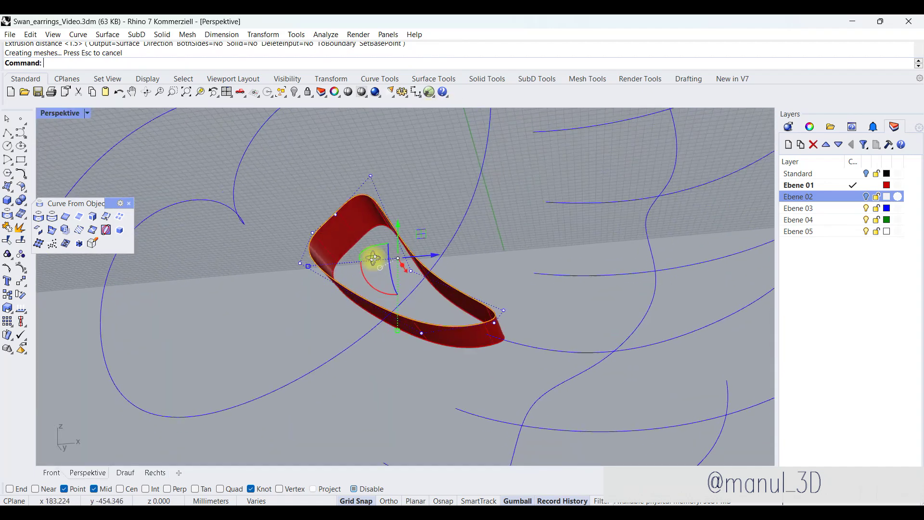
Step: Create a domed Patch surface from the edge of the extruded beak wall
left_click(350, 292)
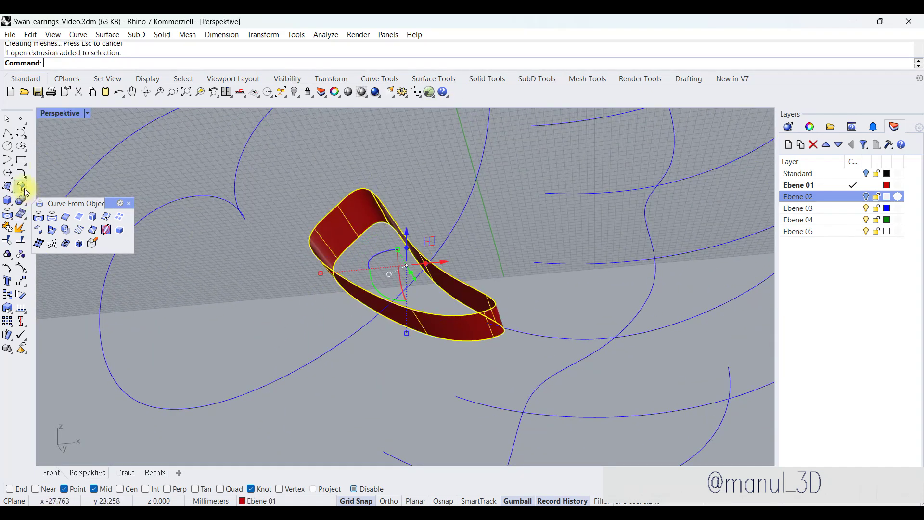
left_click(8, 187)
left_click(91, 188)
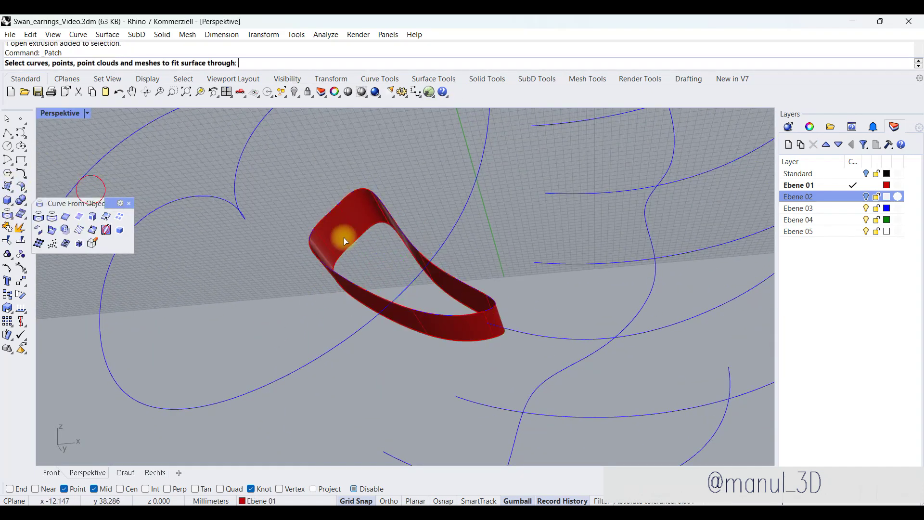
left_click(337, 207)
left_click(370, 246)
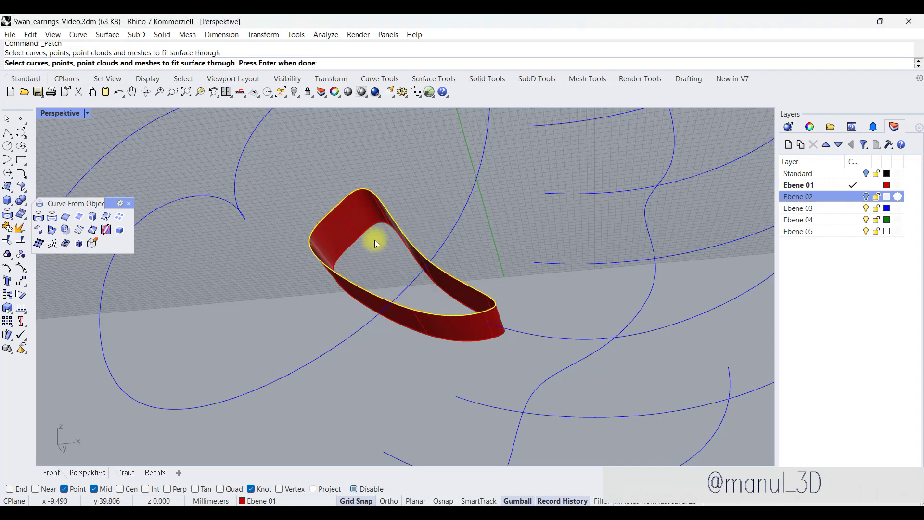
key("Return")
left_click_drag(392, 188, 581, 152)
left_click(626, 376)
right_click_drag(475, 313, 422, 332)
key("Return")
Step: Delete the extruded beak wall and duplicate the border of the domed patch as a curve
left_click(382, 284)
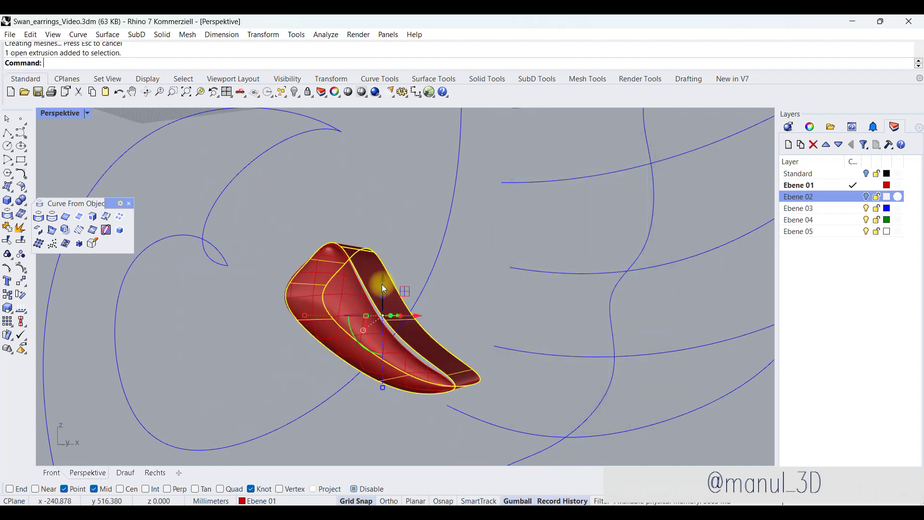
key("Delete")
right_click_drag(371, 289, 310, 365)
scroll(310, 366, "up", 5)
left_click(315, 319)
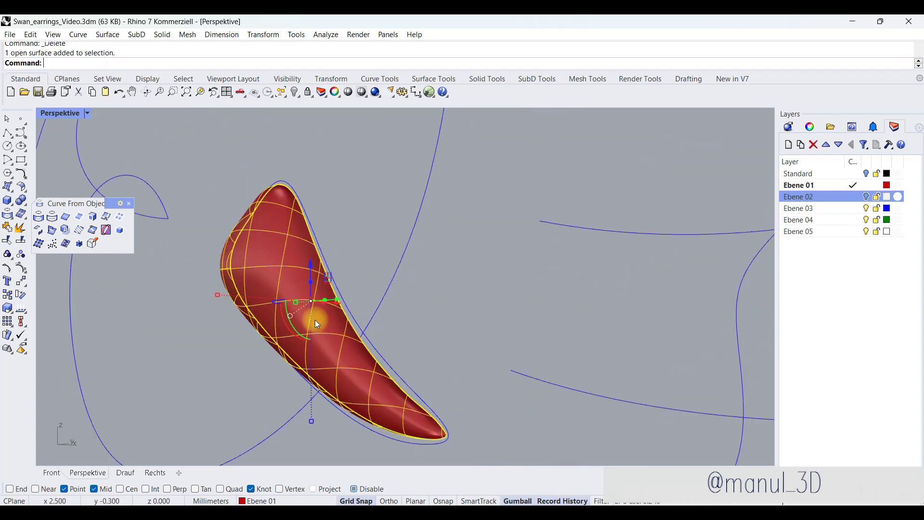
left_click(78, 217)
right_click_drag(385, 320, 317, 323)
Step: Set a horizontal extrusion direction in the Right view and extrude the patch's border curve 1.2 mm toward the back
double_click(52, 117)
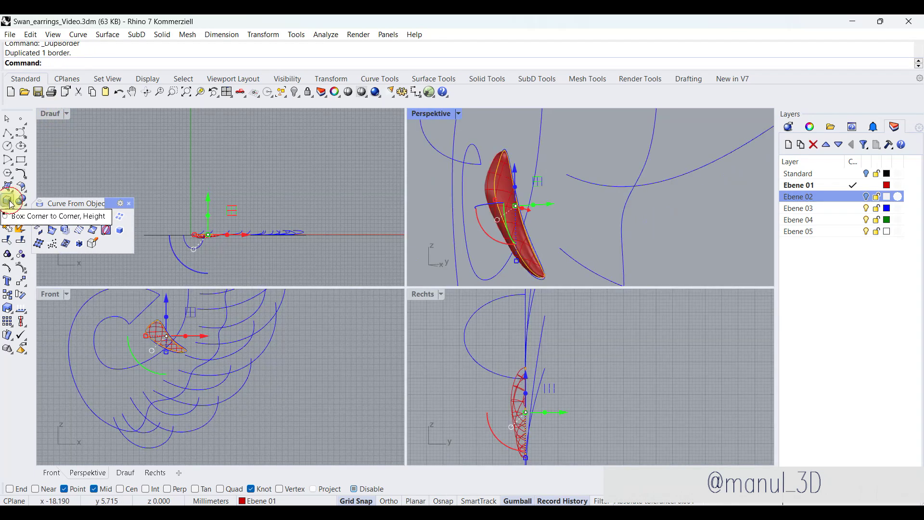
left_click(76, 218)
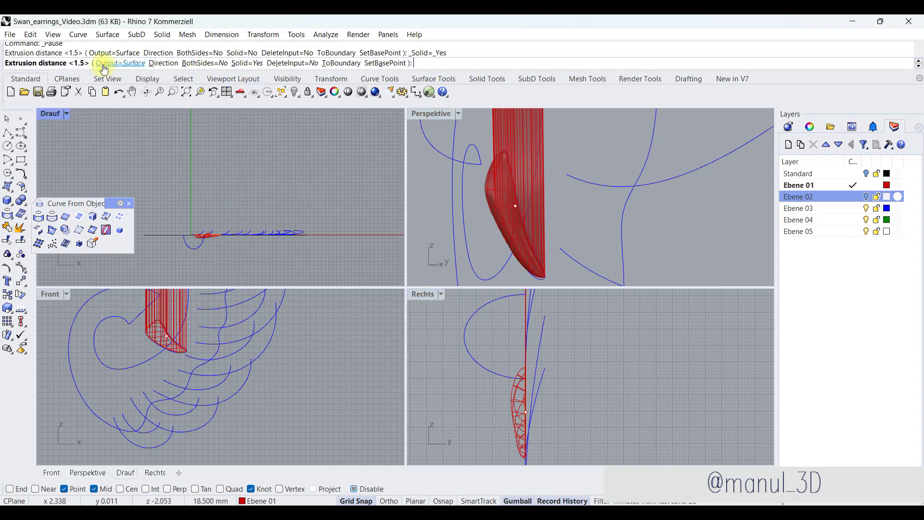
left_click(163, 65)
scroll(539, 406, "up", 2)
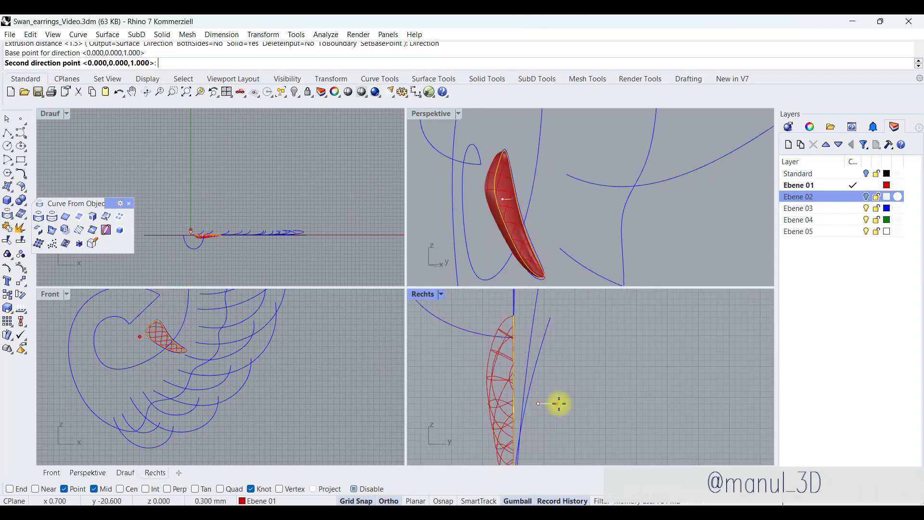
left_click(555, 403)
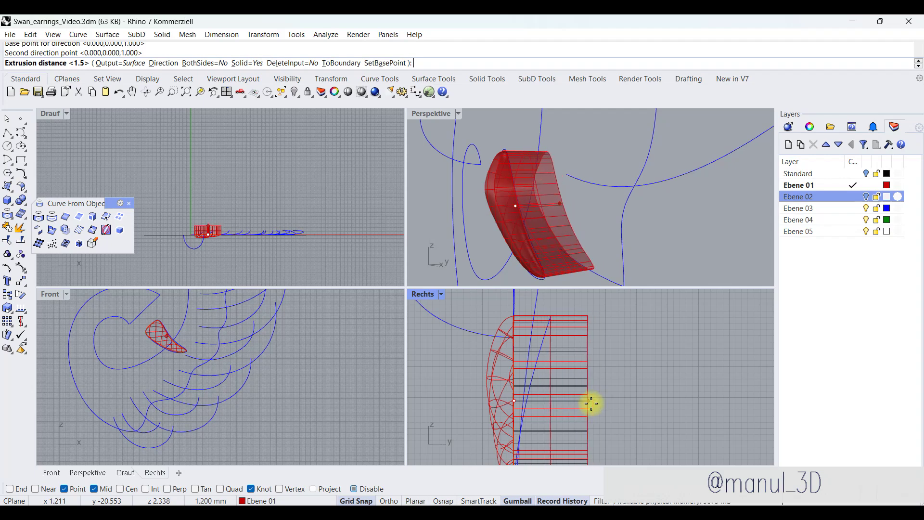
left_click(591, 403)
Step: Join the new wall to the domed beak patch and delete the leftover border curve
double_click(426, 116)
right_click_drag(424, 158, 261, 287)
left_click(261, 287, "shift")
left_click(200, 256, "shift")
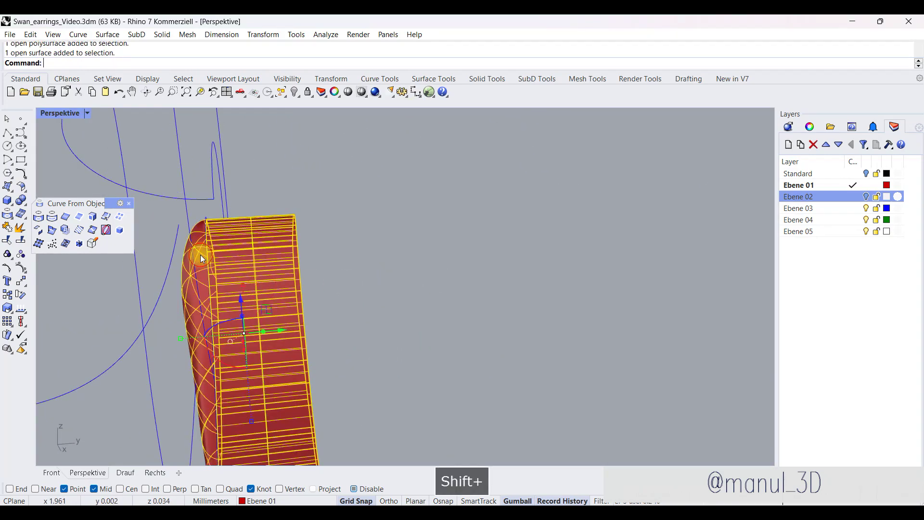
left_click(22, 204)
left_click(37, 217)
right_click_drag(500, 241, 324, 283)
left_click(325, 283)
key("Delete")
Step: Cap the open back of the joined beak polysurface
right_click_drag(458, 314, 408, 284)
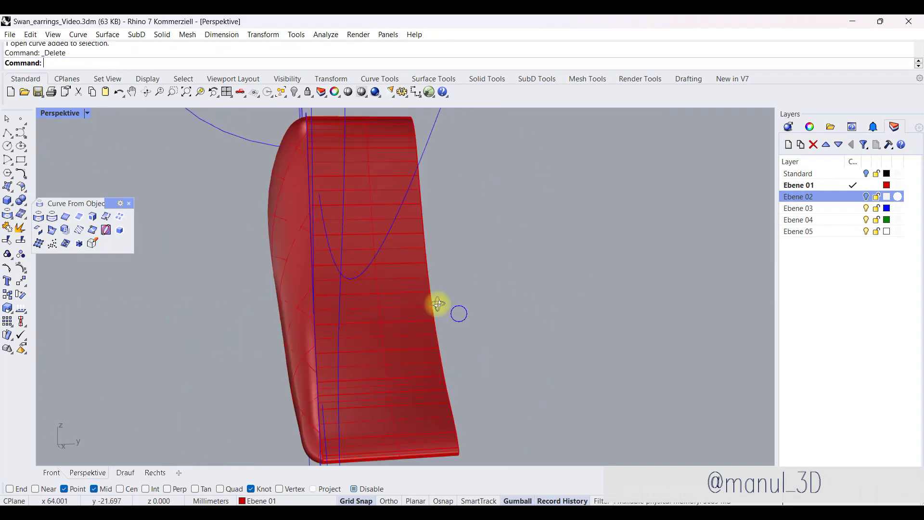
left_click(406, 225)
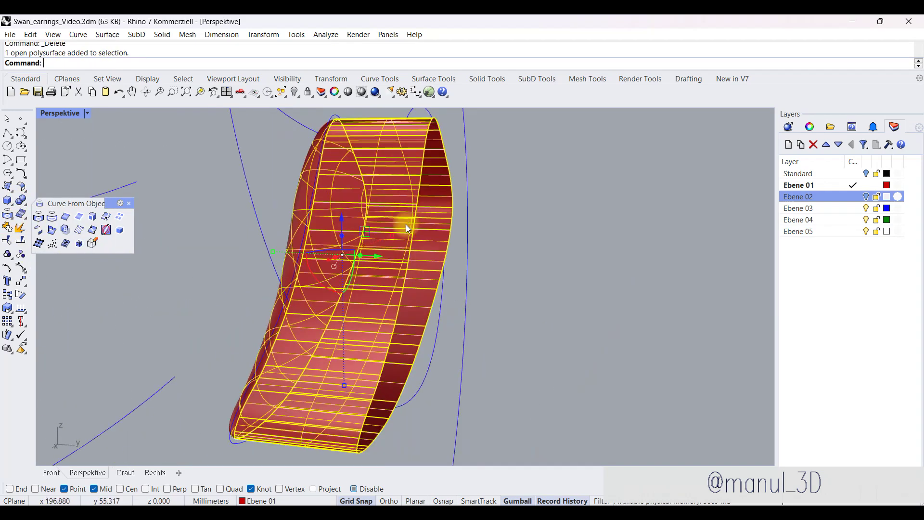
left_click(20, 201)
left_click(37, 216)
right_click_drag(511, 280, 308, 144)
Step: Turn layer Ebene 02 back on and turn off layer Ebene 03 with the outline curves
left_click(866, 196)
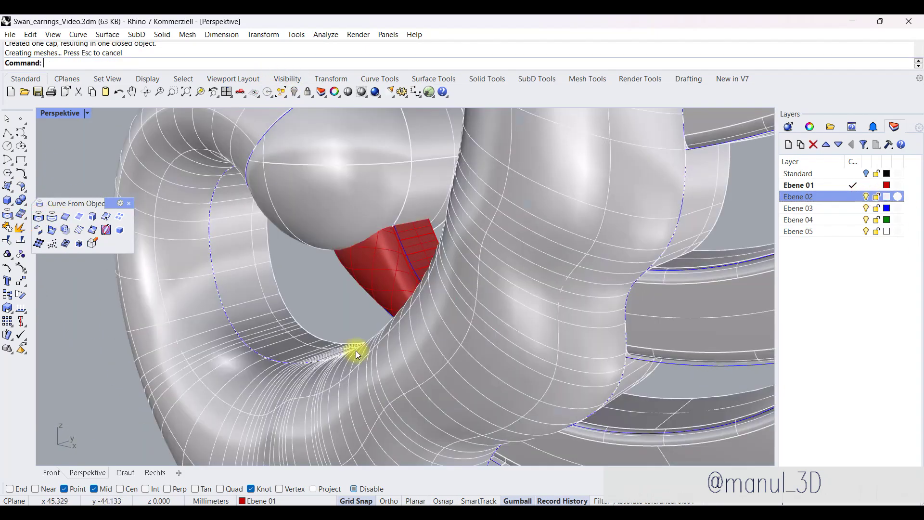
right_click_drag(359, 350, 398, 297)
scroll(398, 297, "down", 7)
right_click_drag(406, 336, 424, 239)
scroll(424, 239, "up", 5)
left_click(865, 208)
Step: Shift the closed beak solid slightly toward the swan's head
scroll(396, 328, "up", 5)
left_click(397, 329)
scroll(417, 288, "up", 5)
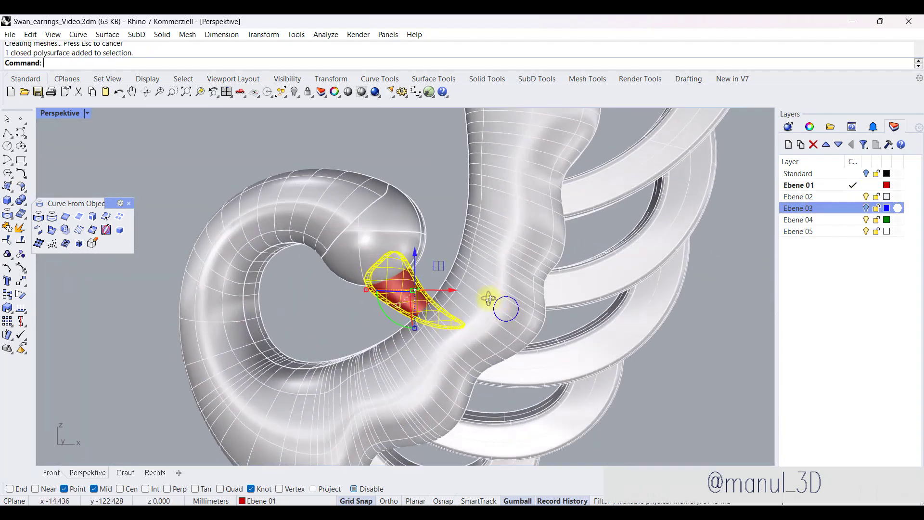
left_click_drag(419, 280, 403, 286)
right_click_drag(385, 299, 341, 398)
Step: Rotate the beak about 8.4 degrees in the Top view around its back corner at the head, swinging the tip toward the front
double_click(47, 115)
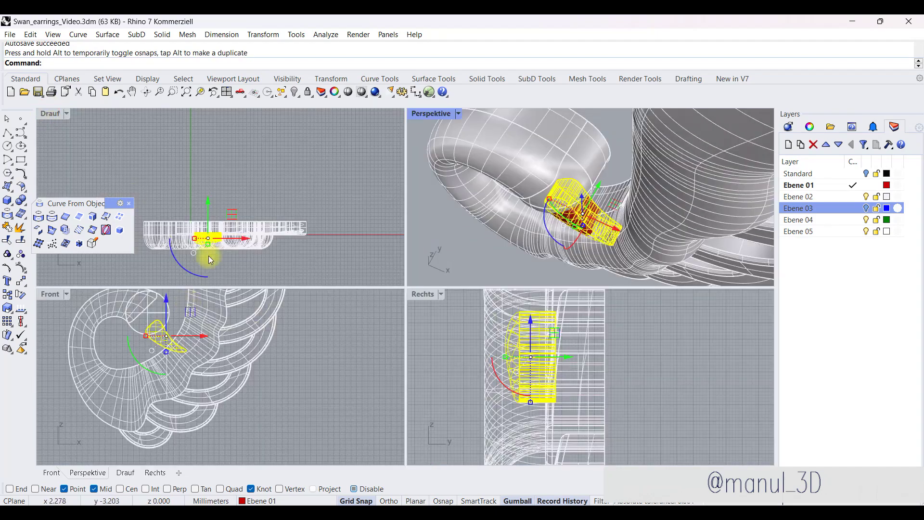
left_click(22, 295)
left_click(171, 224)
left_click(321, 213)
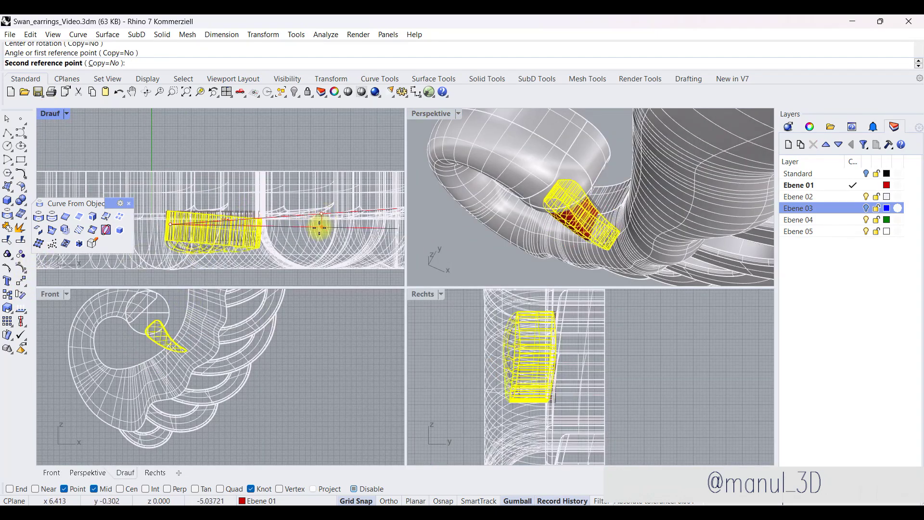
left_click(302, 258)
Step: Inspect the tilted beak against the head and body in a shaded Perspective preview
right_click(535, 115)
right_click_drag(539, 282, 596, 226)
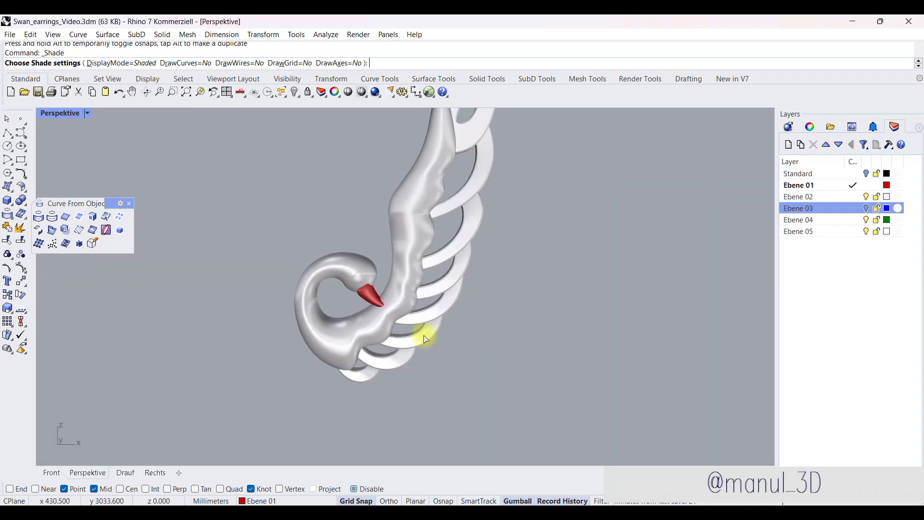
right_click_drag(390, 354, 376, 312)
scroll(414, 366, "down", 5)
right_click_drag(518, 279, 467, 289)
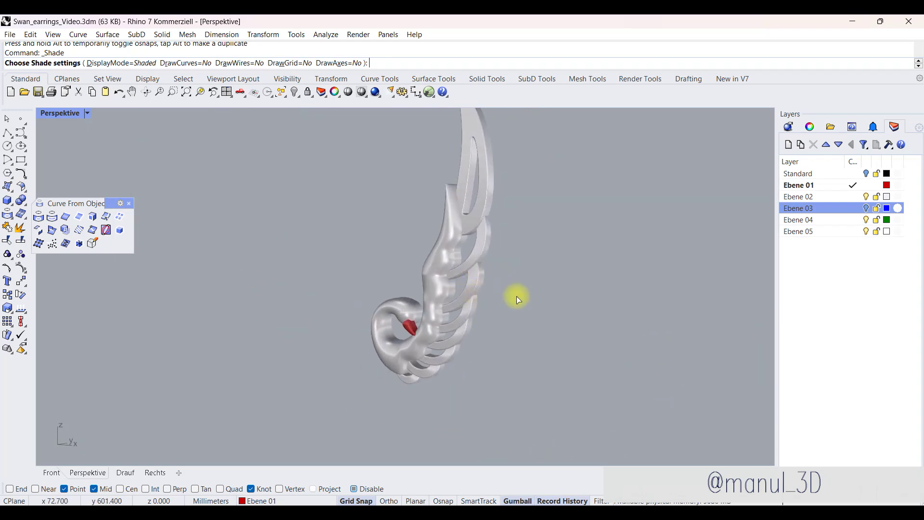
key("Escape")
right_click_drag(327, 332, 404, 330)
scroll(403, 330, "up", 5)
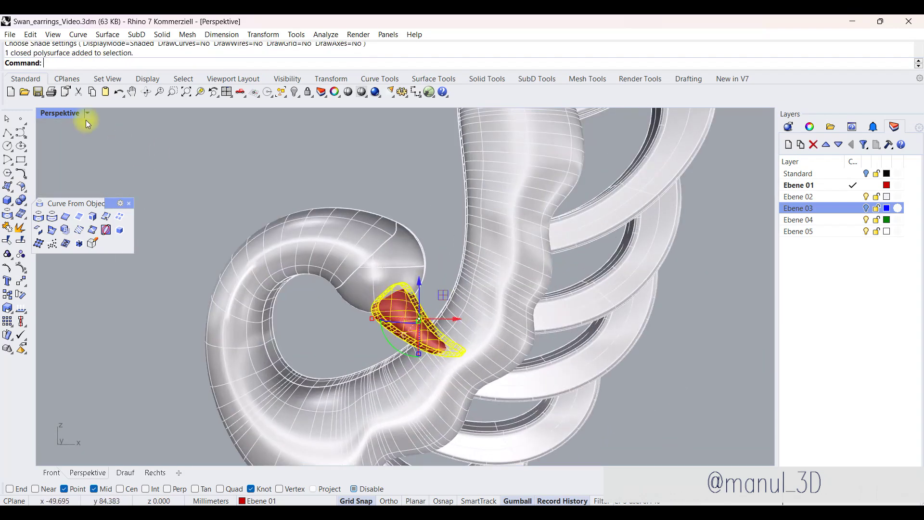
Step: Adjust the beak's tilt in the Top view with another rotation around its back corner
double_click(54, 114)
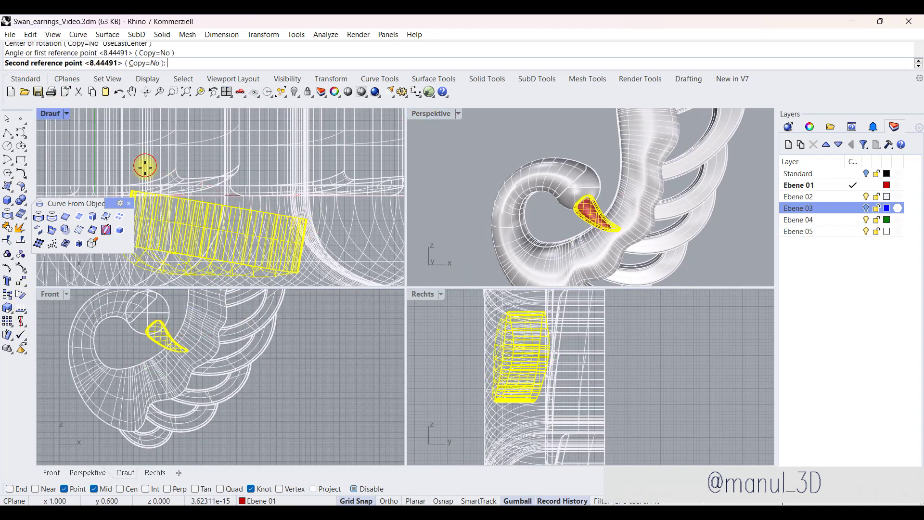
left_click(299, 164)
key("Escape")
right_click_drag(562, 200, 636, 195)
scroll(655, 211, "down", 5)
double_click(443, 114)
scroll(409, 315, "down", 2)
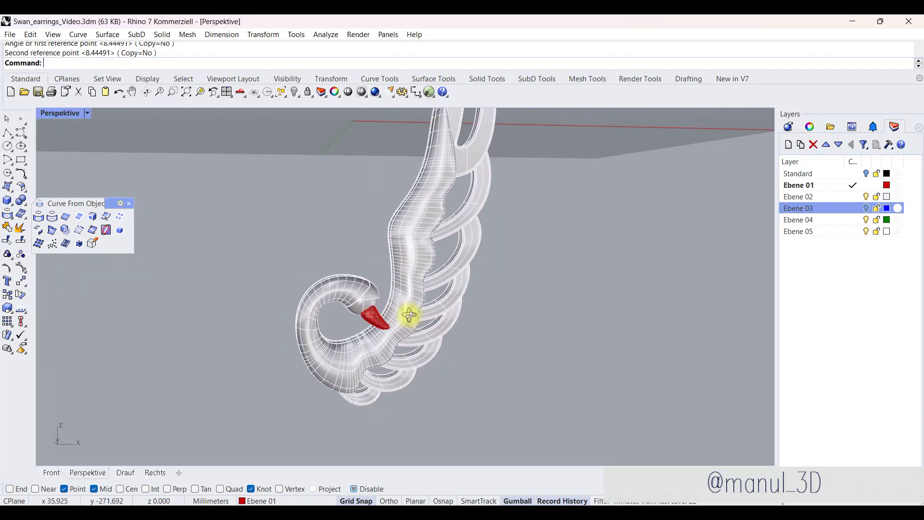
Step: Bring the beak onto the body's layer Ebene 02 and delete the leftover closed curve at the back of the beak
scroll(410, 315, "up", 5)
left_click(412, 296)
scroll(418, 275, "down", 3)
scroll(403, 273, "up", 4)
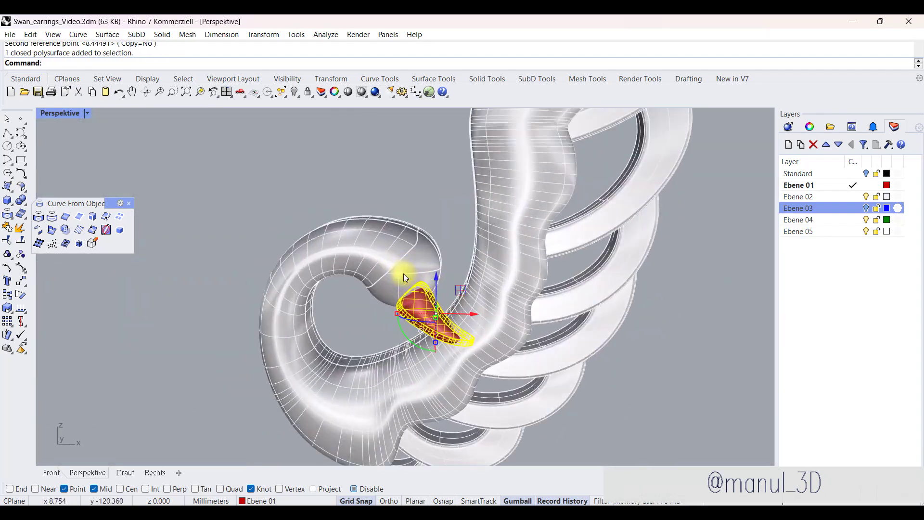
scroll(403, 276, "down", 3)
left_click(367, 259, "shift")
right_click_drag(337, 370, 508, 323)
right_click_drag(627, 334, 334, 348)
scroll(406, 324, "up", 12)
left_click(384, 305)
left_click(380, 308)
key("Delete")
scroll(379, 311, "down", 6)
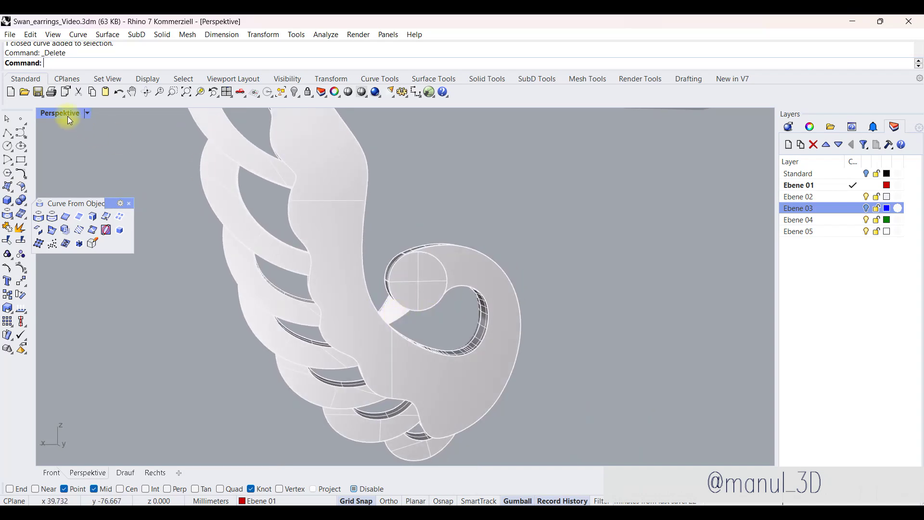
Step: Draw a straight horizontal line from the center of the head's circular base out behind the earring
double_click(68, 115)
scroll(153, 325, "up", 5)
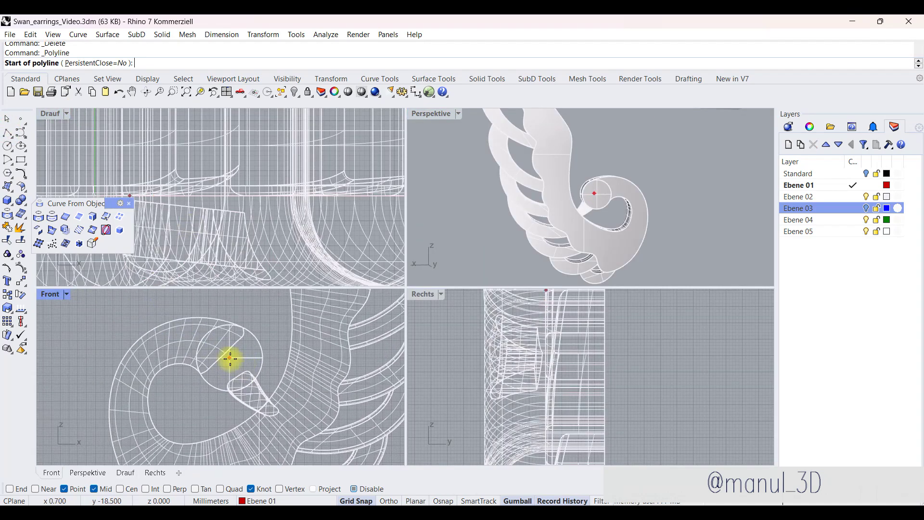
scroll(560, 371, "down", 14)
scroll(588, 385, "up", 5)
key("shift")
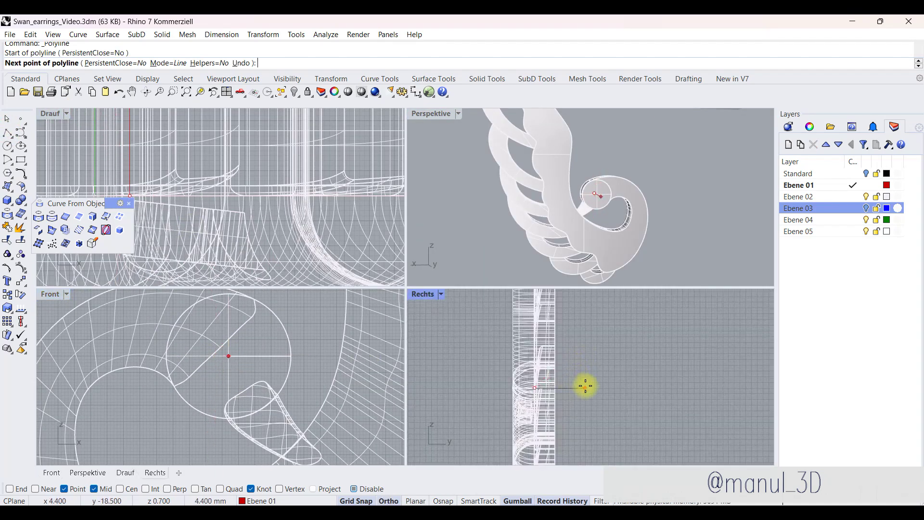
left_click(614, 388, "shift")
right_click(614, 388)
right_click_drag(602, 216, 527, 223)
scroll(540, 192, "up", 6)
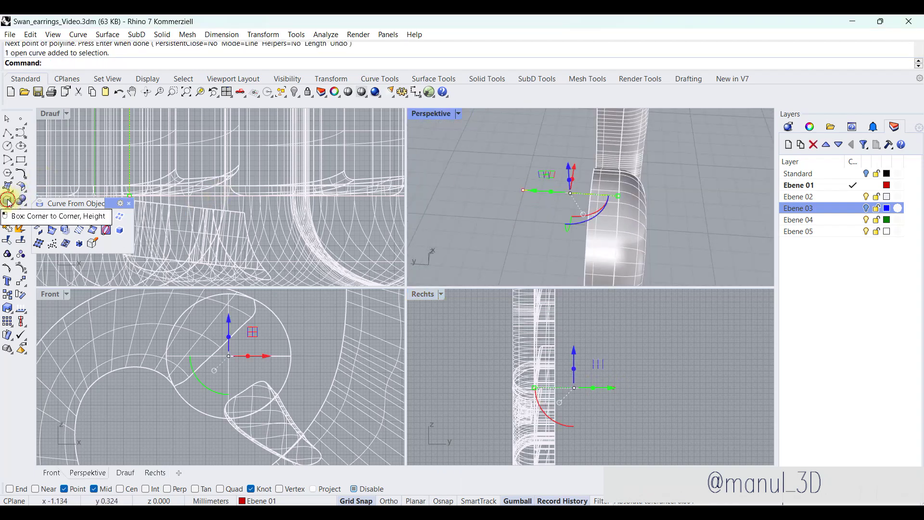
Step: Create a flat-capped pipe of 0.6 mm radius along the line as the ear post and delete its center line
left_click(48, 219)
scroll(240, 362, "up", 4)
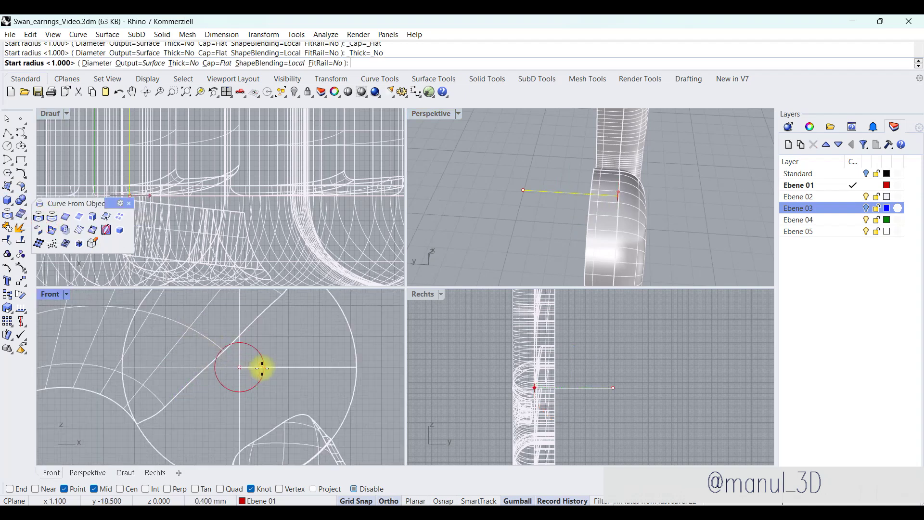
scroll(276, 369, "up", 2)
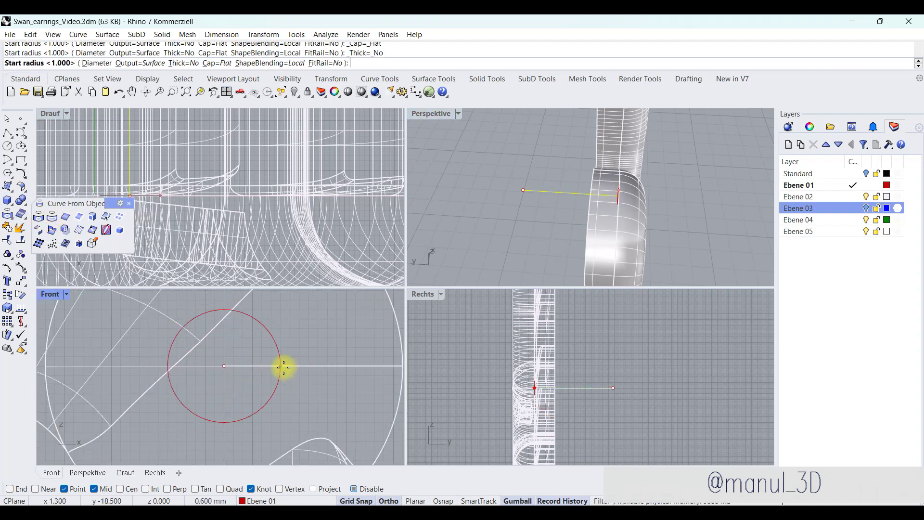
left_click(283, 367)
scroll(612, 392, "up", 4)
right_click(609, 395)
right_click(608, 397)
right_click_drag(505, 223, 589, 169)
key("Delete")
scroll(635, 210, "up", 6)
right_click_drag(635, 211, 604, 189)
scroll(228, 204, "down", 12)
scroll(224, 365, "down", 15)
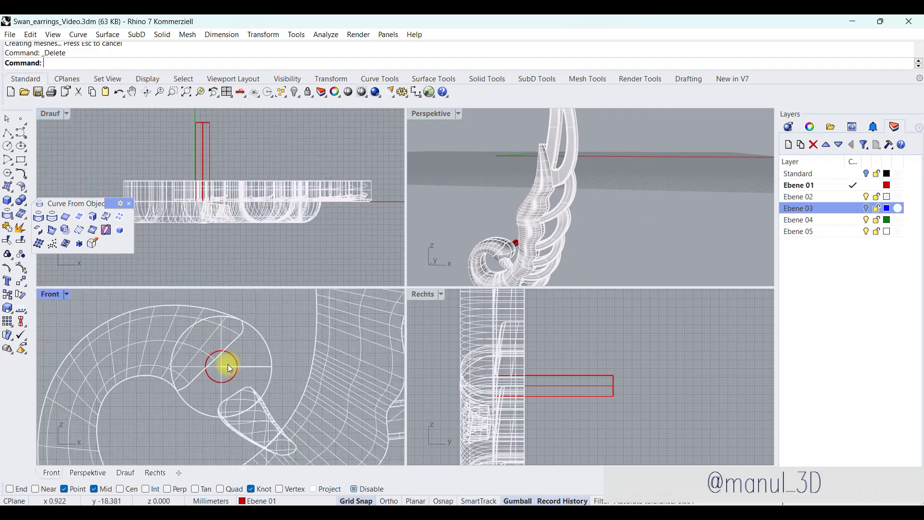
Step: Draw a hook-shaped control-point curve in the Top view, starting inside the outer feather and bending back behind the earring
scroll(334, 322, "down", 8)
right_click_drag(334, 321, 260, 385)
scroll(250, 377, "up", 5)
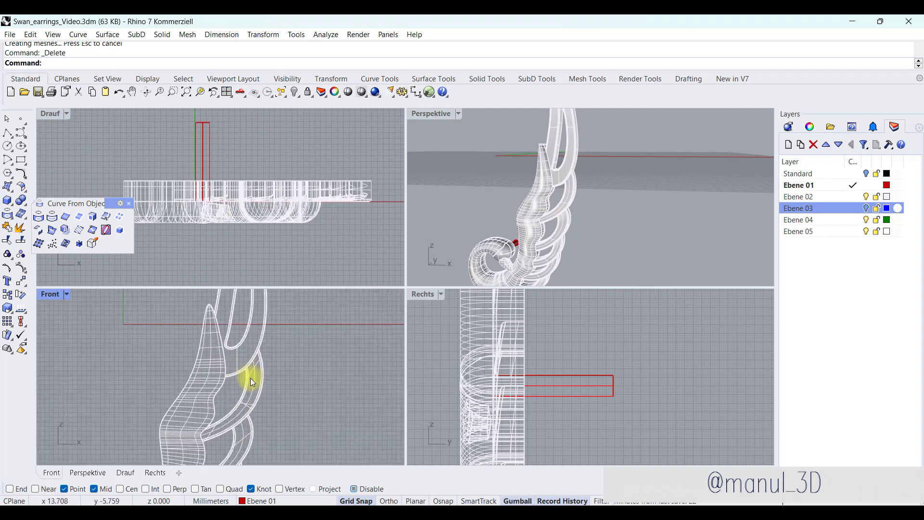
left_click(11, 138)
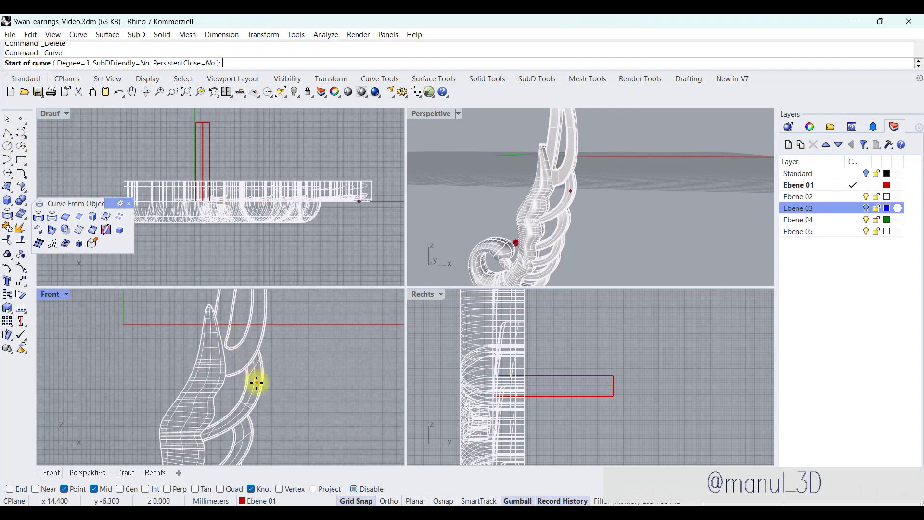
scroll(337, 214, "up", 3)
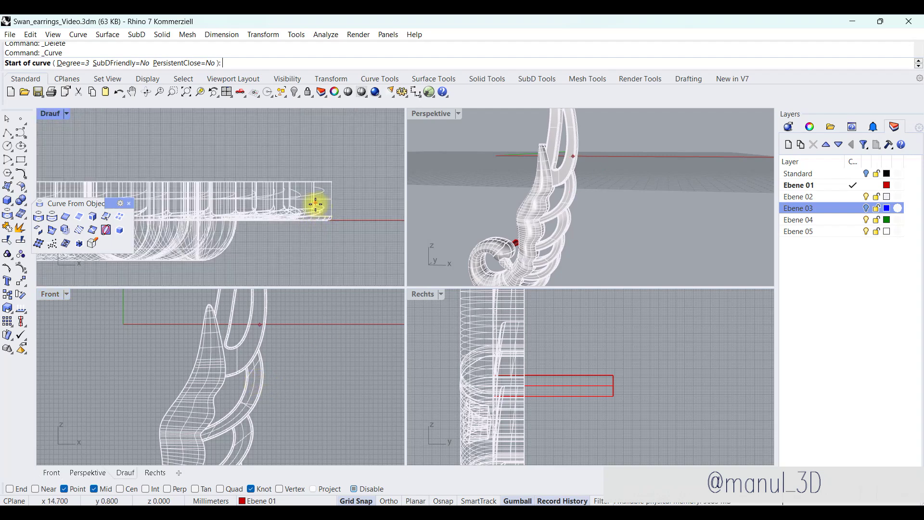
right_click_drag(316, 204, 315, 260)
left_click(311, 254)
right_click_drag(324, 207, 324, 237)
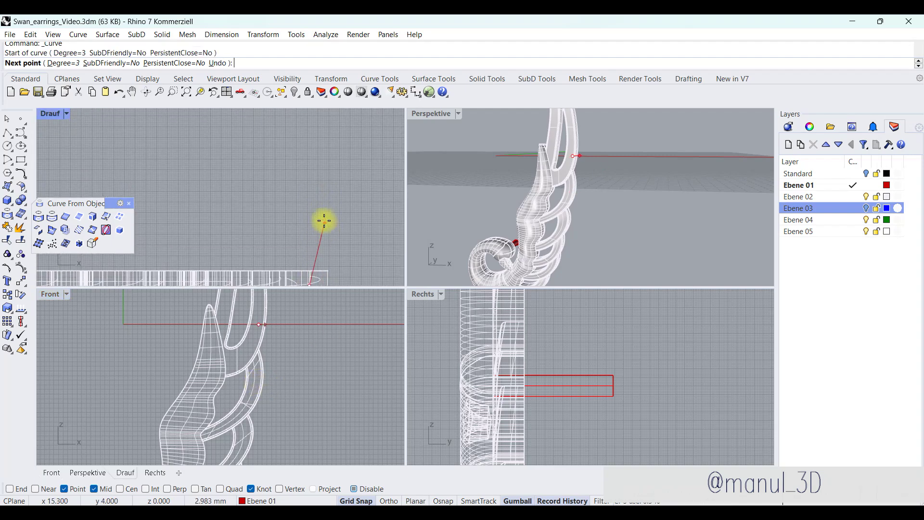
left_click(326, 217)
left_click(322, 155)
right_click_drag(295, 127, 311, 188)
scroll(311, 188, "down", 6)
left_click(310, 198)
left_click(257, 198)
right_click(257, 198)
Step: Move the three control points at the hook curve's free end closer to the earring together
double_click(52, 114)
scroll(536, 208, "down", 4)
right_click_drag(583, 267, 447, 244)
left_click(447, 245)
scroll(445, 246, "up", 7)
left_click_drag(229, 193, 520, 271)
left_click_drag(365, 227, 352, 287)
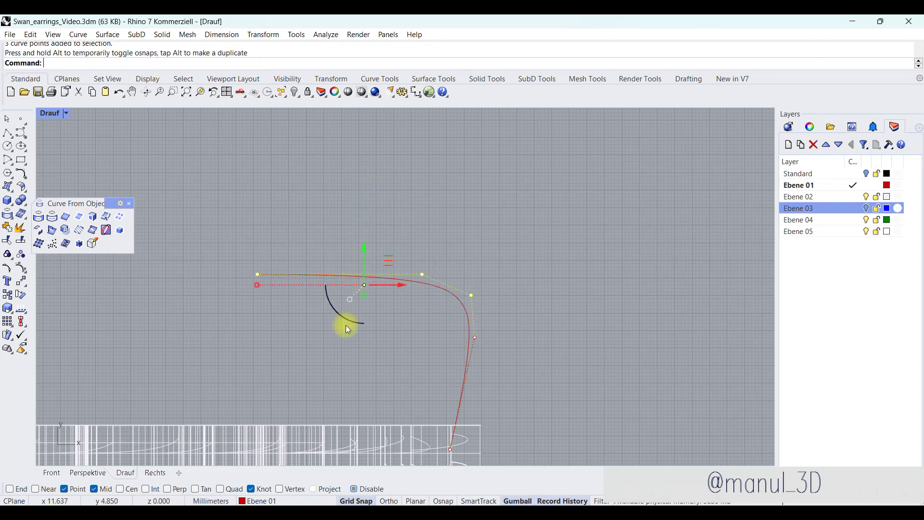
scroll(467, 311, "up", 2)
Step: Reposition individual control points of the hook curve to push its bend outward beyond the feather edge
left_click(494, 289)
left_click(415, 273)
left_click_drag(411, 266, 338, 262)
left_click_drag(472, 292, 476, 262)
left_click_drag(477, 344, 515, 408)
left_click_drag(476, 262, 533, 258)
right_click_drag(530, 440, 527, 363)
scroll(527, 363, "down", 2)
Step: Align the control point beside the hook's start level with it and adjust the point before the outer corner to round the bend
left_click_drag(516, 337, 527, 359)
left_click(374, 219)
left_click_drag(371, 223, 449, 219)
left_click_drag(527, 360, 527, 401)
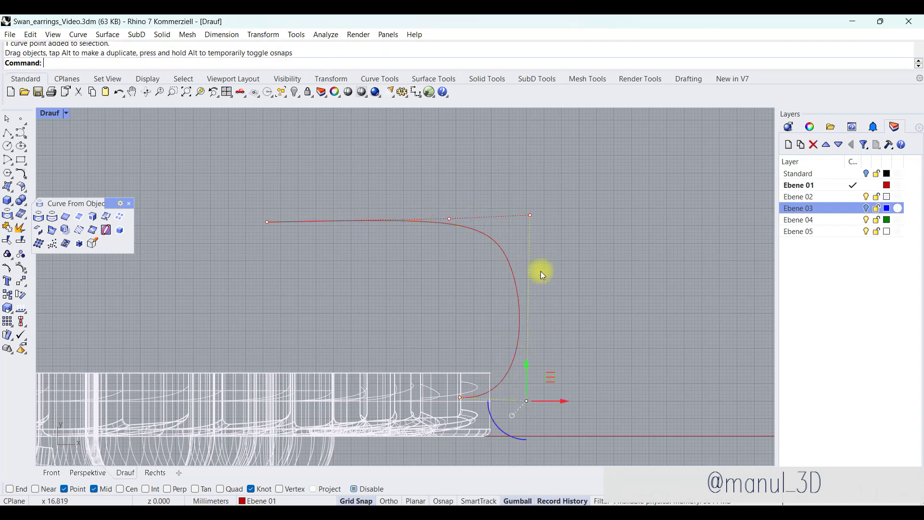
mouse_move(450, 221)
left_mouse_down()
mouse_move(472, 217)
mouse_move(463, 215)
left_mouse_up()
key("Escape")
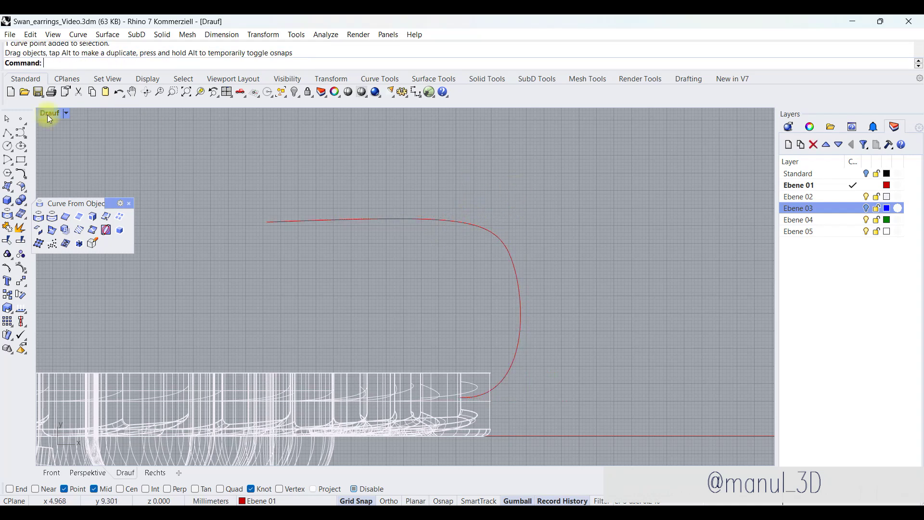
Step: Fine-tune the end control point so the hook's free arm runs straight
scroll(271, 221, "up", 3)
left_click(267, 221)
left_click_drag(263, 221, 264, 216)
scroll(377, 282, "down", 5)
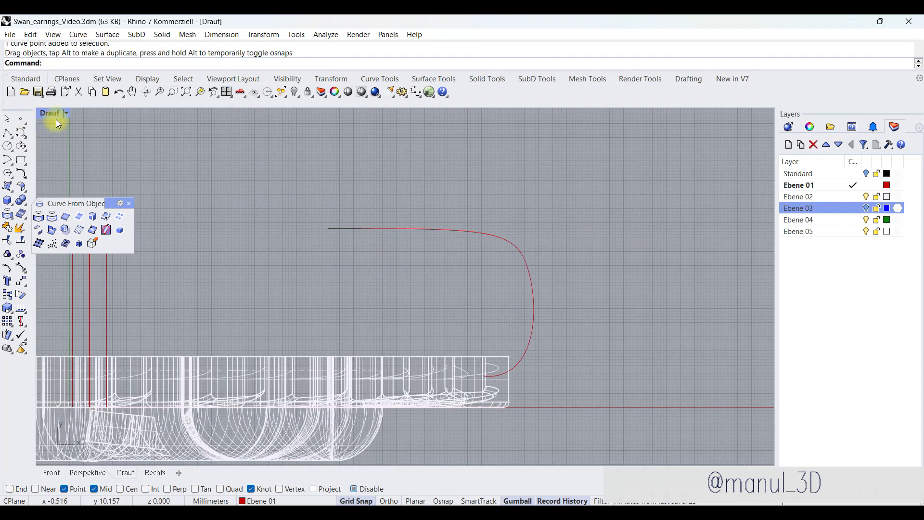
Step: Move the hook curve down about 5.3 mm in the Front view, to the lower part of the long upper feather
double_click(52, 114)
right_click_drag(455, 167, 538, 162)
left_click(534, 166)
scroll(316, 197, "down", 4)
right_click_drag(245, 354, 247, 418)
scroll(253, 379, "down", 4)
mouse_move(236, 363)
left_mouse_down()
mouse_move(237, 348)
mouse_move(241, 409)
left_mouse_up()
left_click(321, 409)
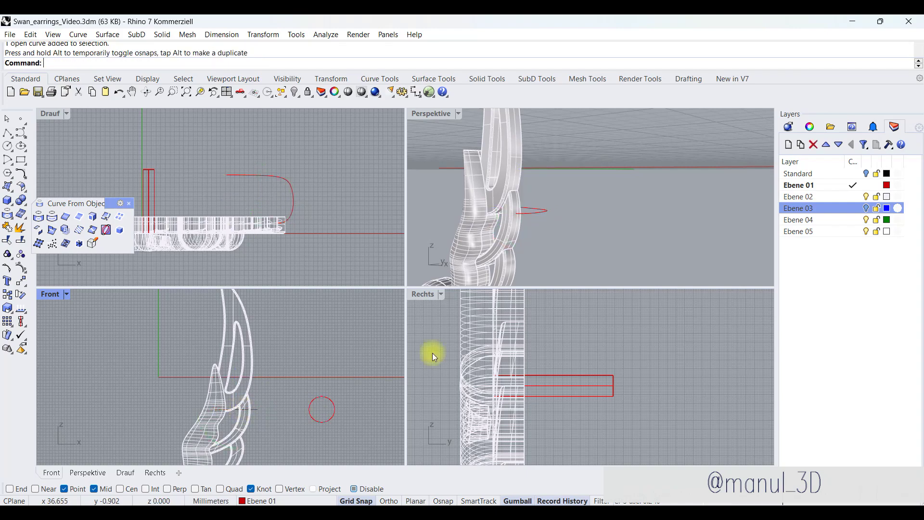
Step: Start a rounded rectangle for the hook's profile and turn off layers Ebene 05 and Ebene 02 to expose the curve
right_click_drag(570, 179, 549, 244)
left_click(549, 244)
right_click_drag(673, 168, 648, 188)
left_click(21, 162)
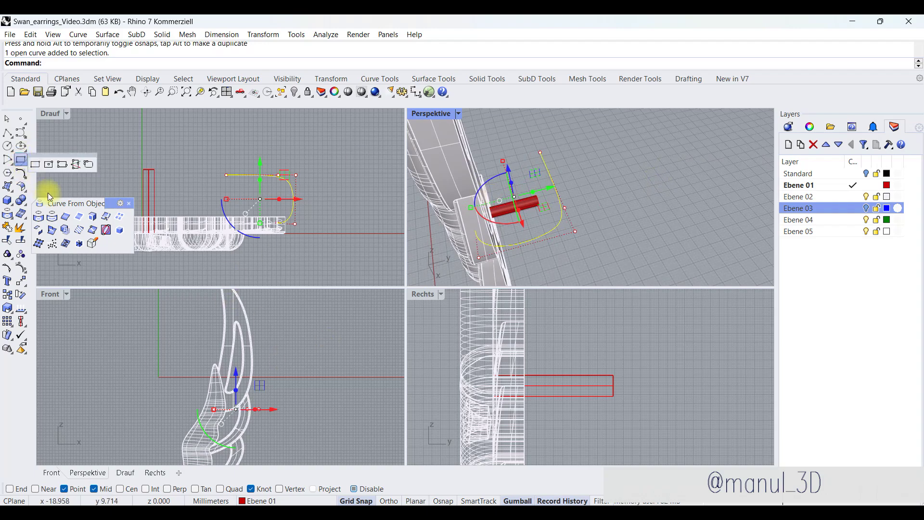
left_click(94, 166)
scroll(245, 385, "up", 5)
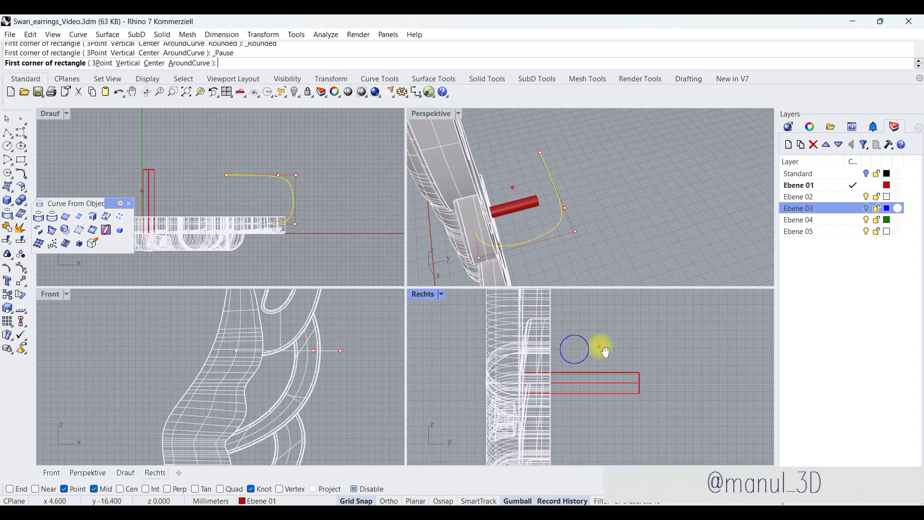
double_click(421, 294)
left_click(866, 231)
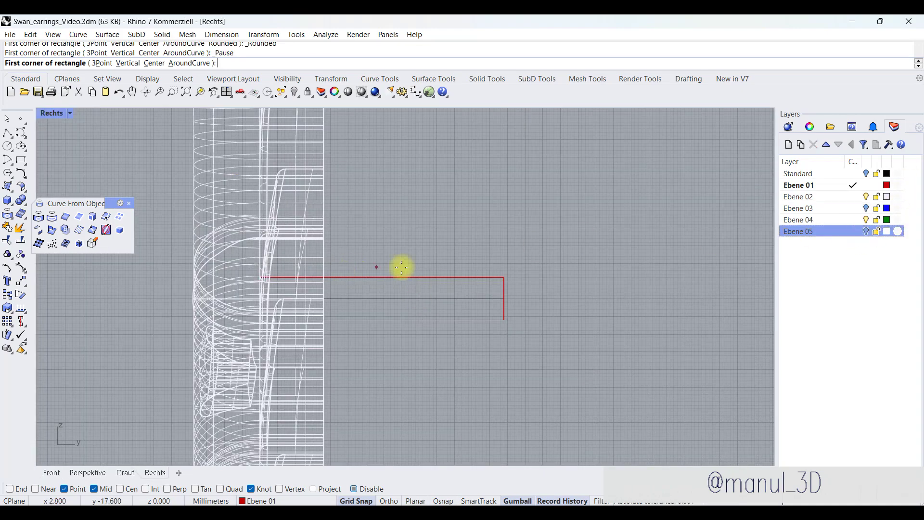
left_click(866, 197)
right_click_drag(303, 302, 338, 283)
scroll(361, 296, "down", 12)
right_click_drag(350, 188, 332, 270)
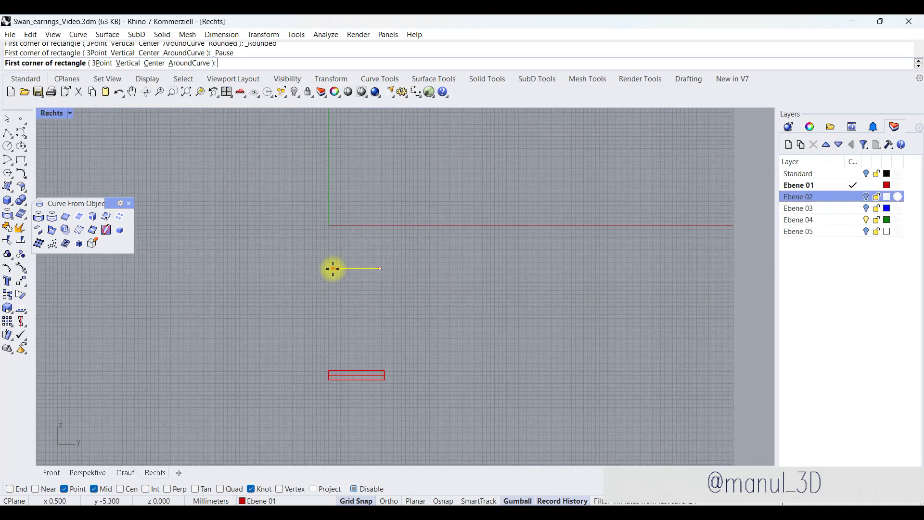
Step: Draw a rounded rectangle about 1.2 by 1.7 mm around the hook curve's start in the Right view
scroll(332, 269, "up", 18)
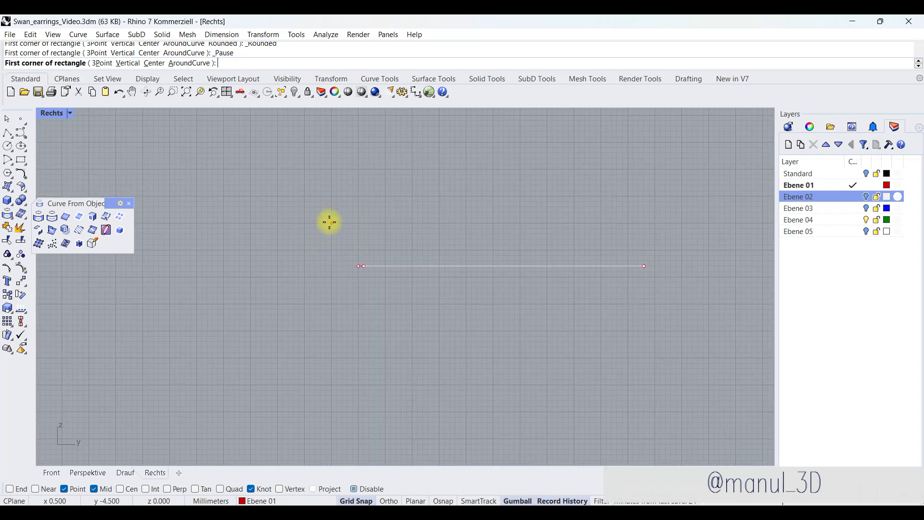
left_click(331, 223)
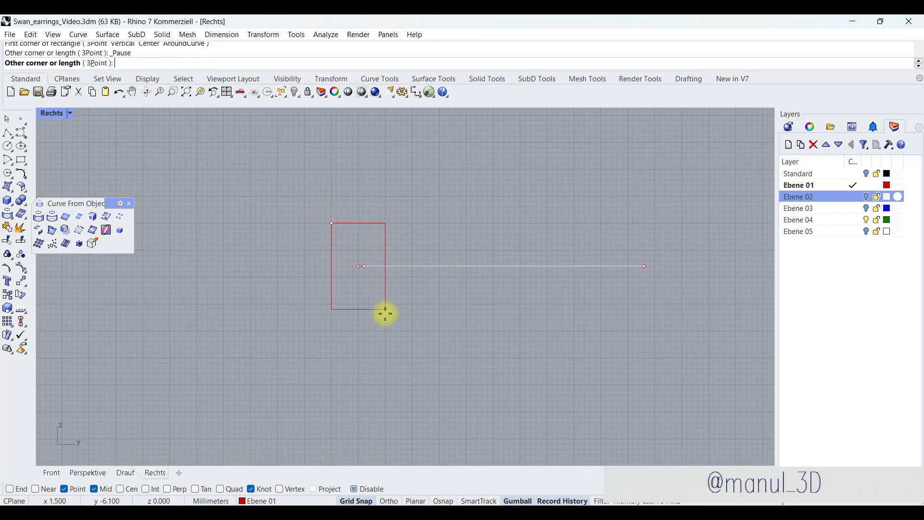
scroll(384, 308, "up", 2)
scroll(383, 309, "up", 2)
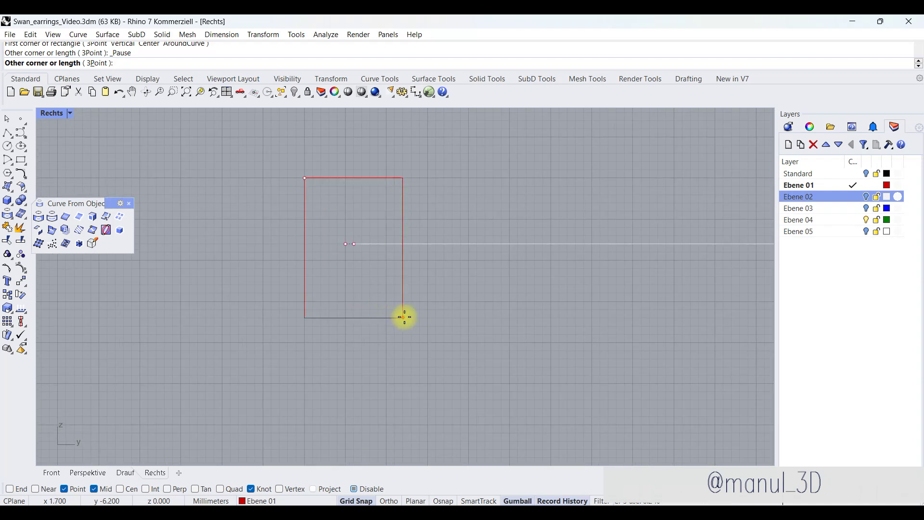
left_click(404, 317)
left_click(384, 316)
left_click(382, 316)
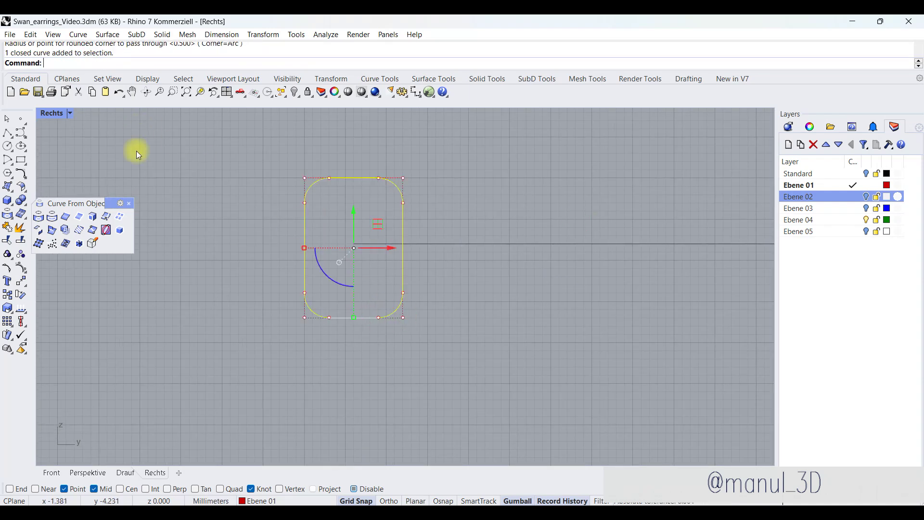
Step: Move the rounded rectangle to the hook curve's start and narrow it symmetrically around the curve
double_click(48, 114)
left_click_drag(211, 223, 303, 231)
right_click_drag(462, 240, 415, 236)
scroll(542, 356, "up", 3)
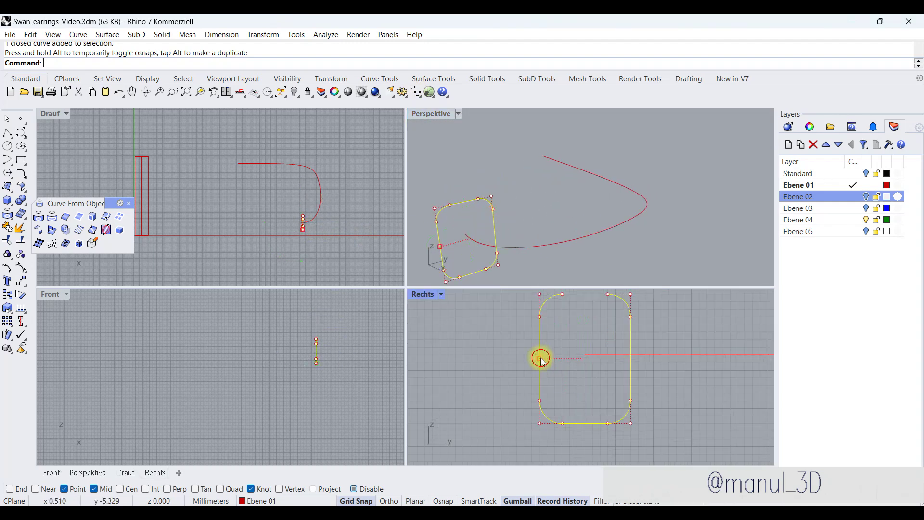
left_click(501, 181)
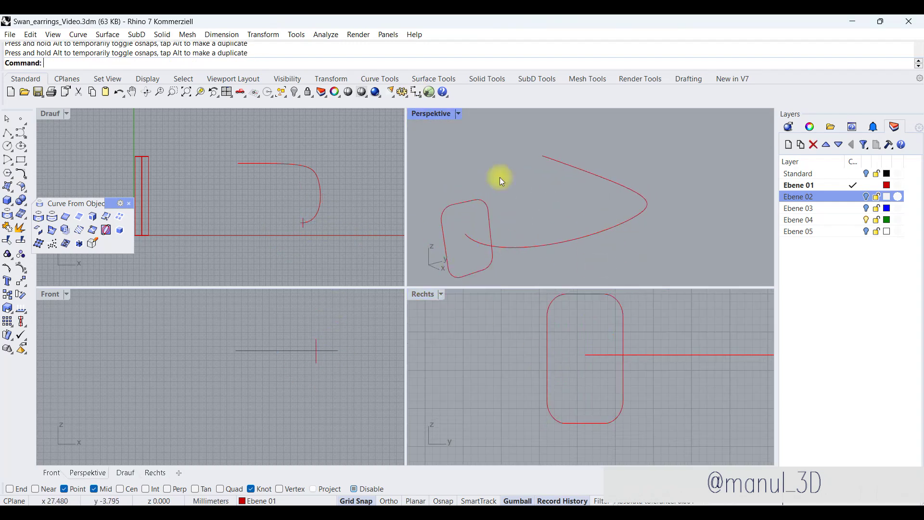
Step: Sweep the rounded rectangle along the hook curve with Sweep 1 Rail, using Freeform frame style and unchanged cross sections
left_click(7, 187)
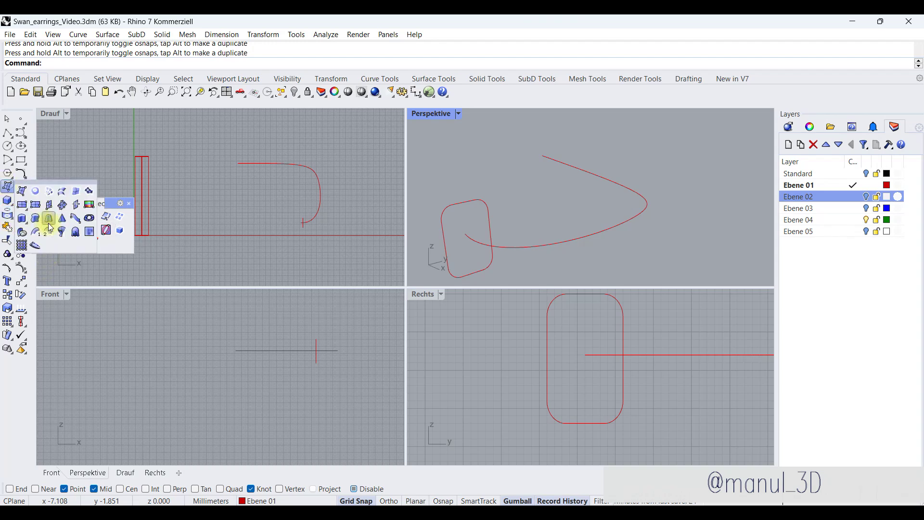
left_click(36, 222)
left_click(541, 247)
left_click(476, 202)
key("Return")
key("Return")
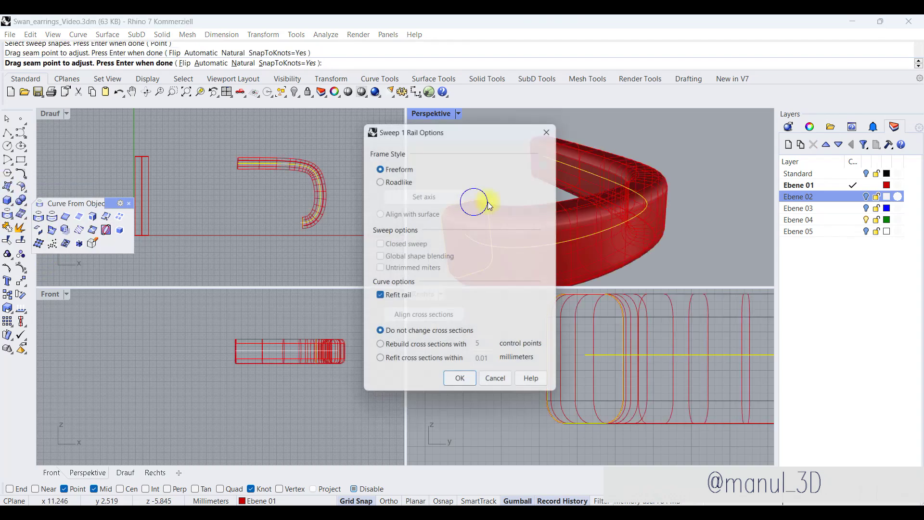
right_click_drag(669, 246, 684, 183)
left_click_drag(432, 128, 254, 132)
scroll(582, 159, "down", 2)
right_click(581, 159)
right_click_drag(589, 192, 640, 174)
Step: Turn layer Ebene 02 back on and check in the Drauf view how the swept hook meets the feather
left_click(867, 196)
right_click_drag(671, 206, 707, 202)
scroll(332, 219, "up", 5)
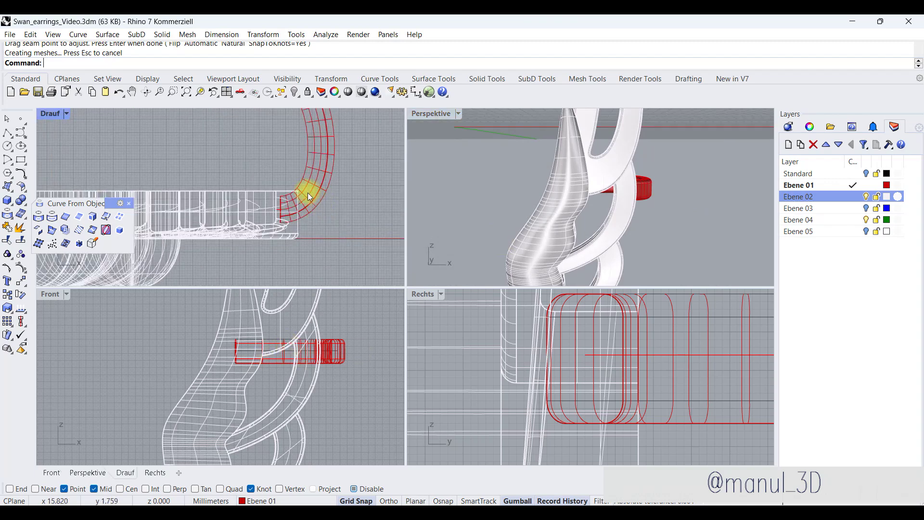
left_click(309, 194)
double_click(54, 117)
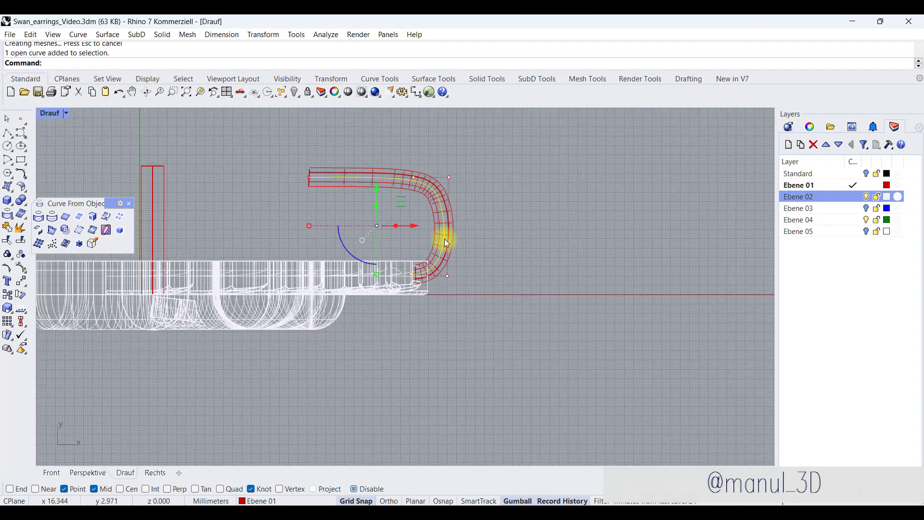
scroll(295, 247, "up", 3)
double_click(50, 114)
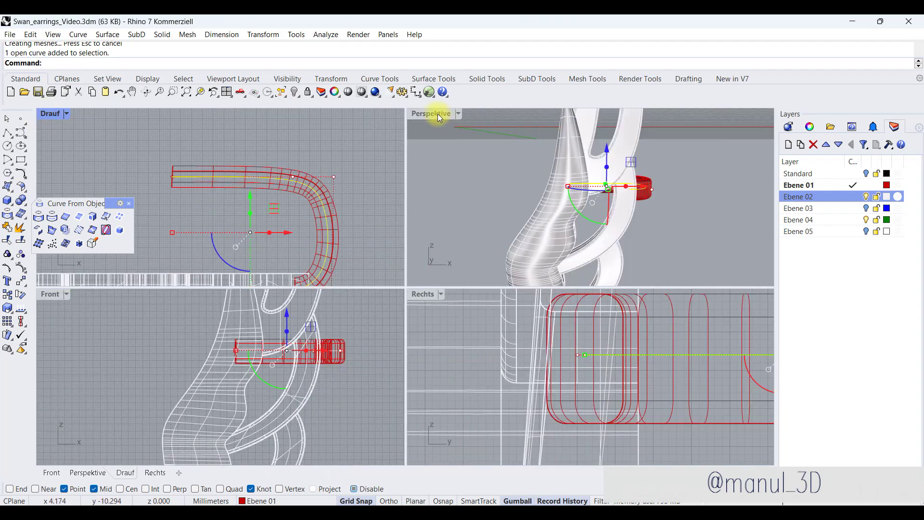
Step: Cap the open ends of the swept hook behind the feathers in the Perspektive view
double_click(438, 113)
right_click_drag(604, 325, 533, 241)
right_click_drag(470, 324, 528, 258)
scroll(558, 258, "up", 3)
right_click_drag(598, 209, 438, 238)
scroll(438, 238, "up", 3)
left_click(485, 222)
left_click(37, 218)
right_click_drag(366, 201, 364, 348)
Step: Select the swan body, feathers, ear post and hook and join them with a Boolean union
left_click(501, 221)
left_click(435, 373, "shift")
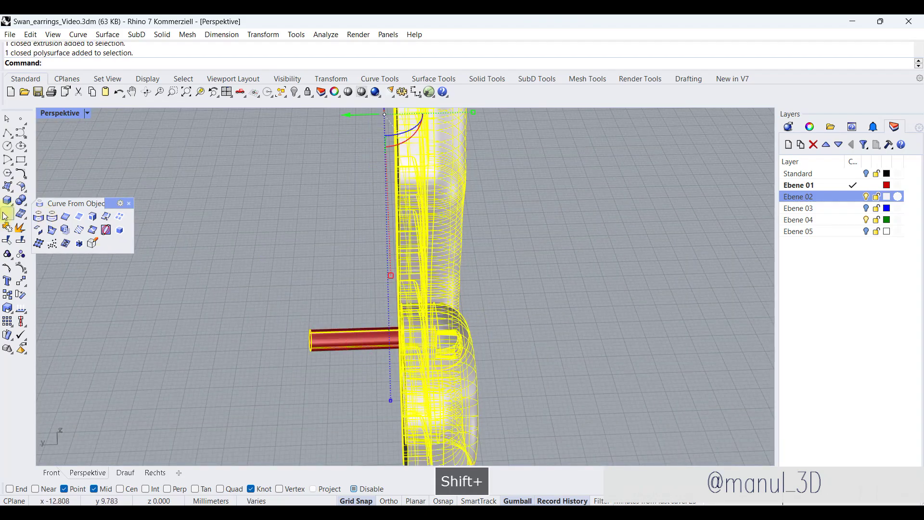
left_click(21, 200)
left_click(20, 200)
Step: Examine the finished swan earring in Rendered display in the Perspektive view
right_click_drag(254, 212, 372, 240)
key("F9")
scroll(505, 370, "down", 4)
right_click_drag(519, 331, 501, 350)
scroll(484, 348, "up", 4)
scroll(483, 355, "down", 3)
scroll(464, 357, "up", 10)
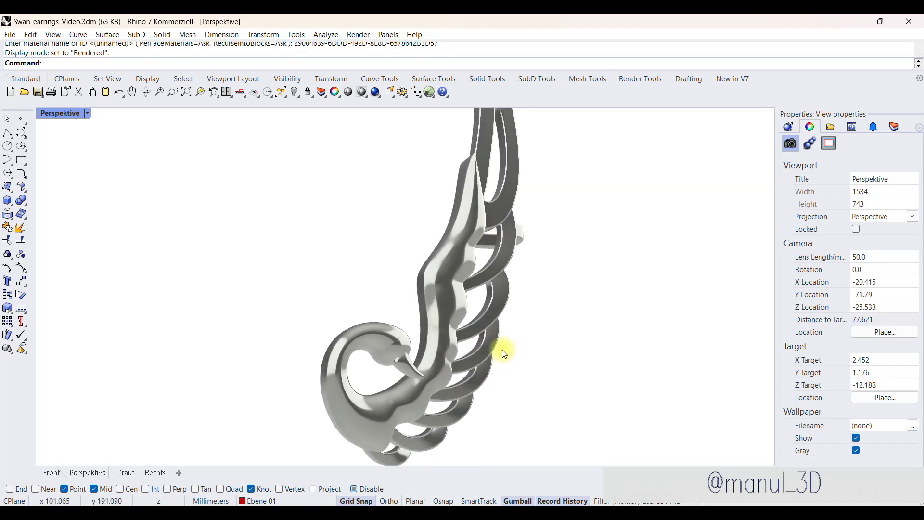